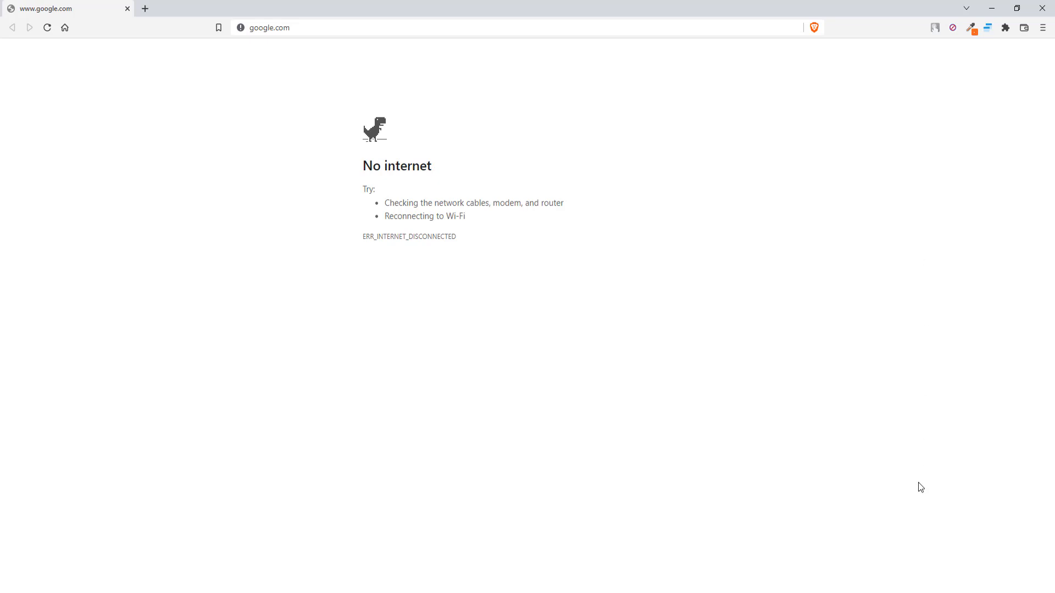
# Show the available Wi-Fi networks while google.com displays No internet.
pyautogui.click(987, 592)
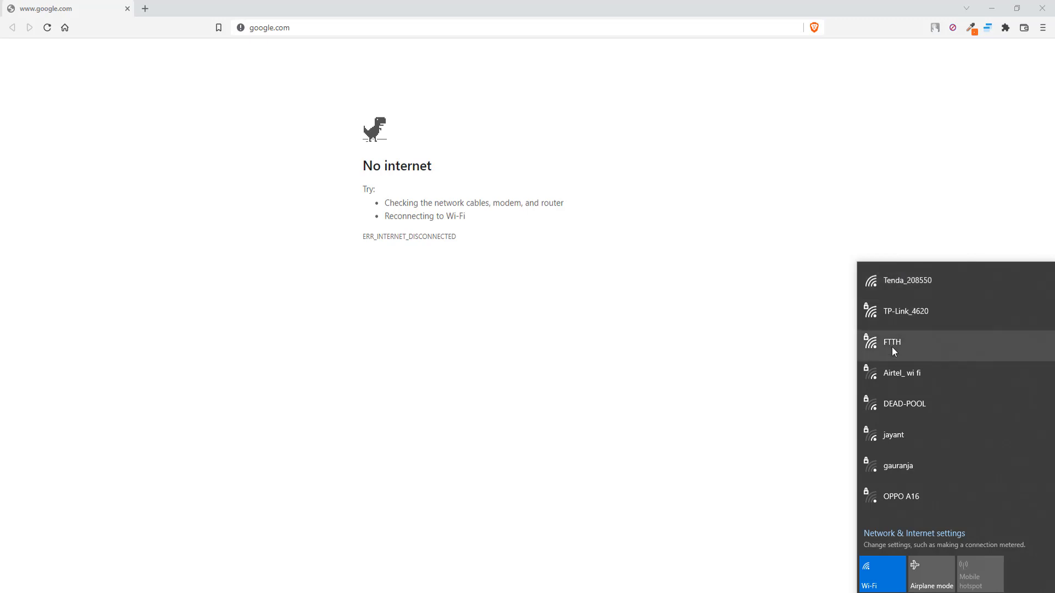
# Connect the laptop to the open Tenda_208550 Wi-Fi network.
pyautogui.click(895, 282)
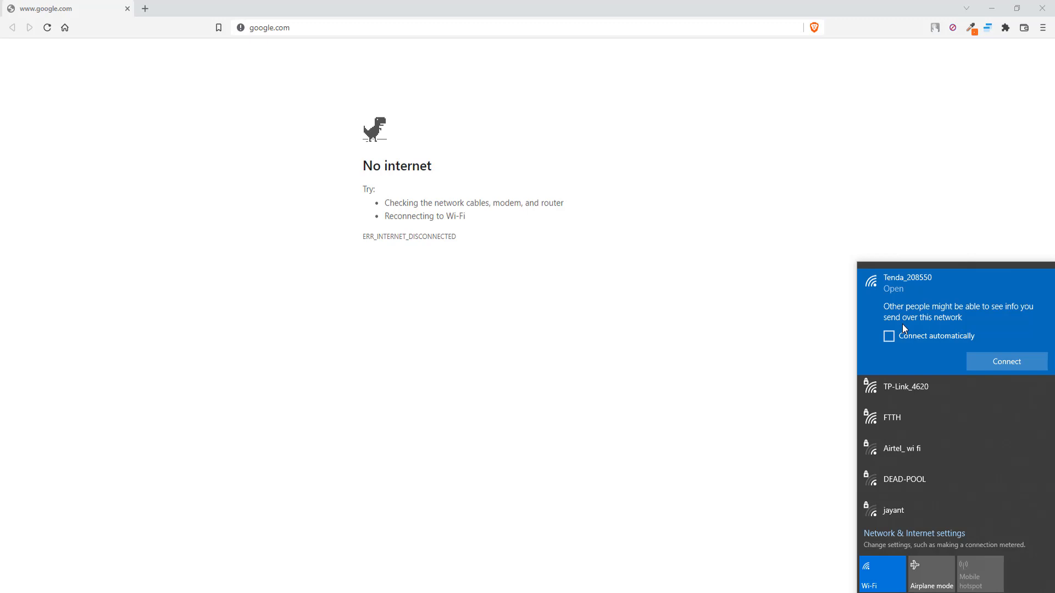
pyautogui.click(1003, 363)
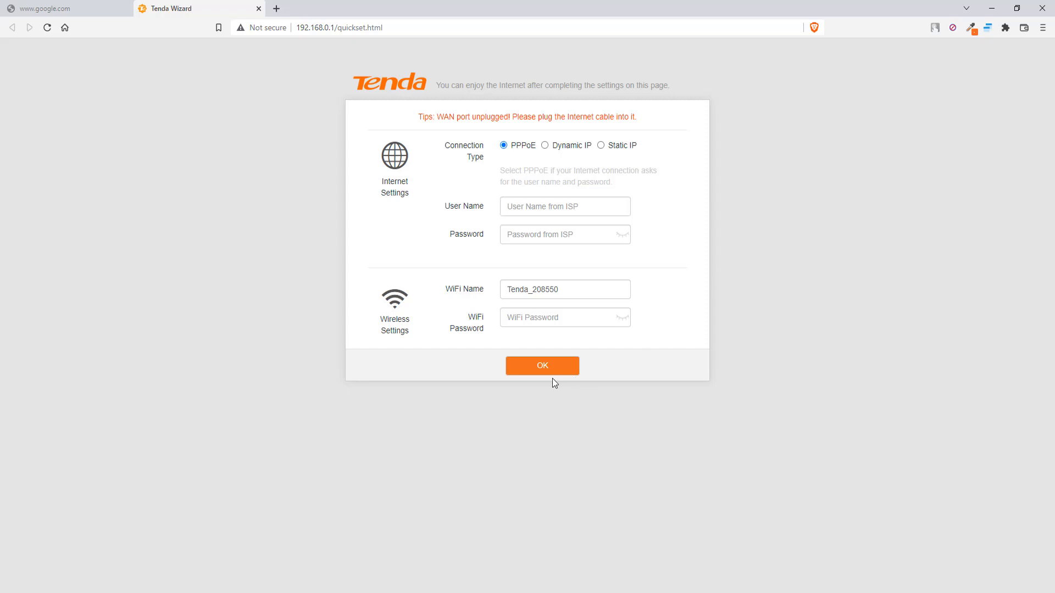
# Finish the Tenda quick setup with Dynamic IP as the connection type.
pyautogui.click(527, 315)
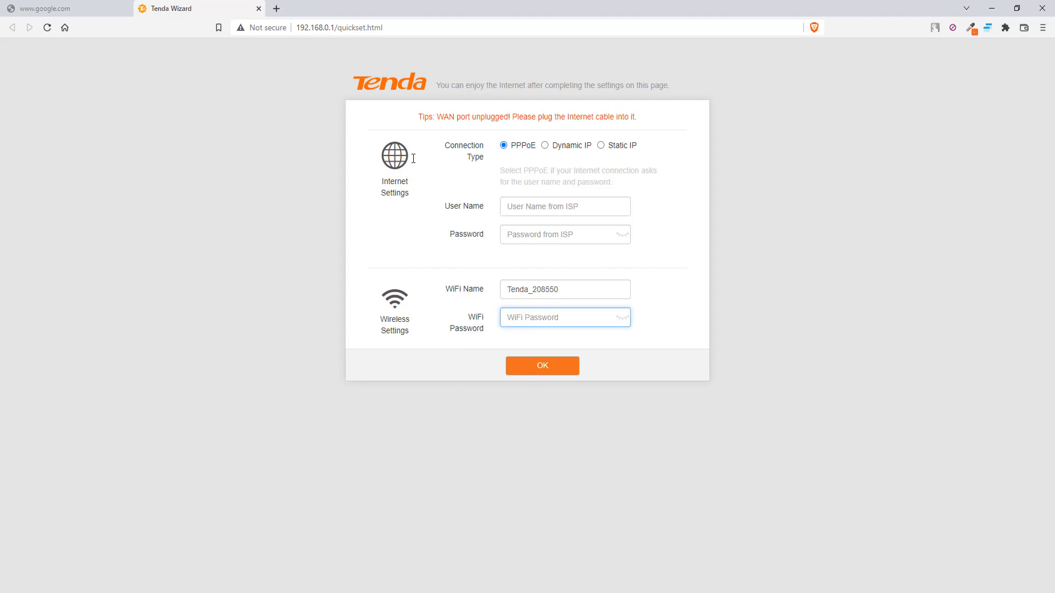
pyautogui.click(531, 377)
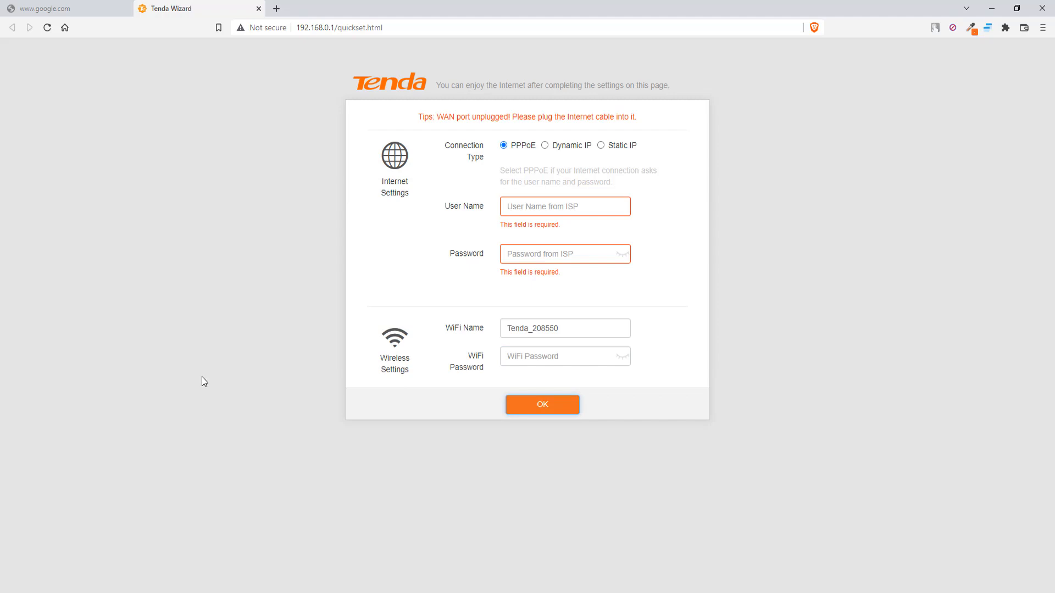
pyautogui.click(546, 150)
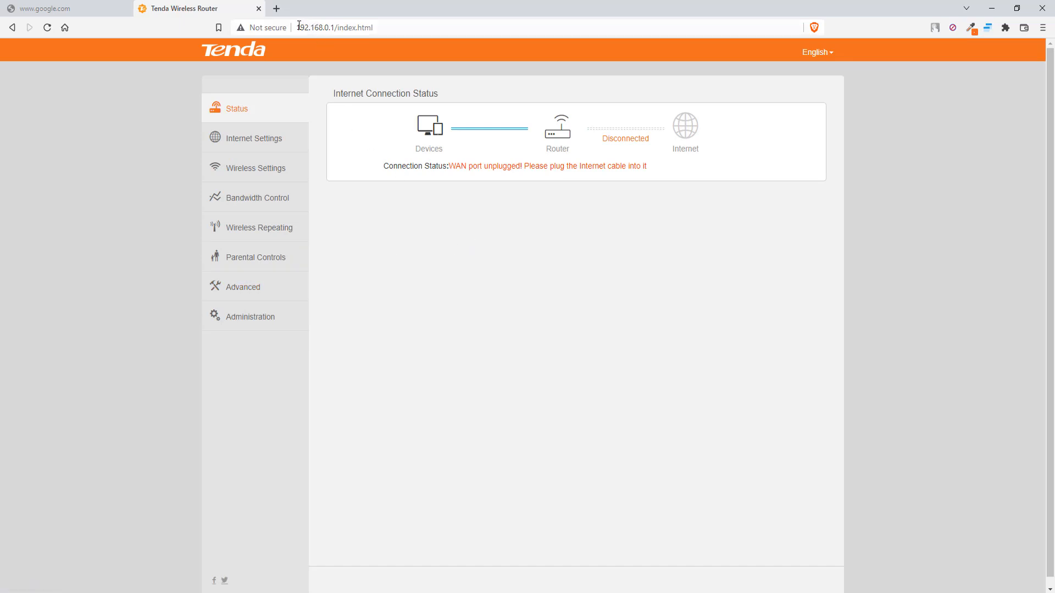
# Load google.com in a new tab, check Wi-Fi status, then return to the router tab.
pyautogui.moveTo(297, 27); pyautogui.dragTo(345, 27)
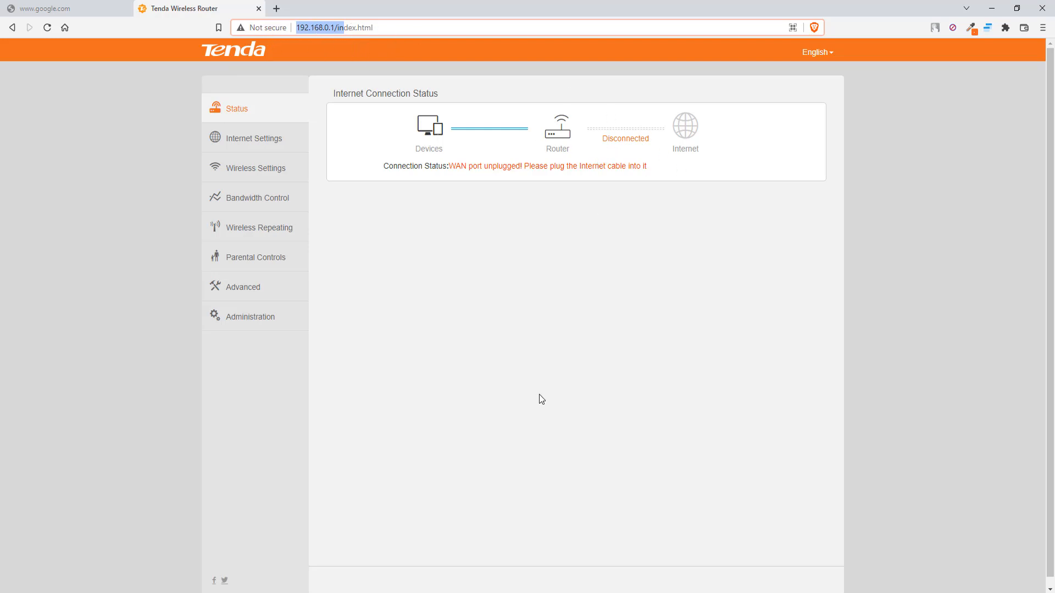
pyautogui.click(525, 370)
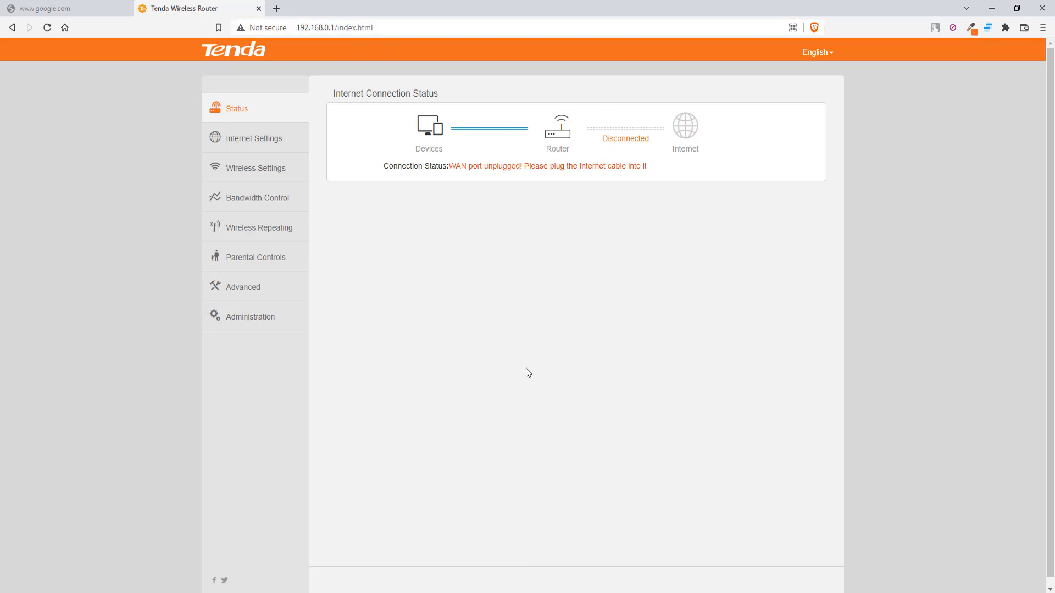
pyautogui.click(275, 10)
pyautogui.click(65, 29)
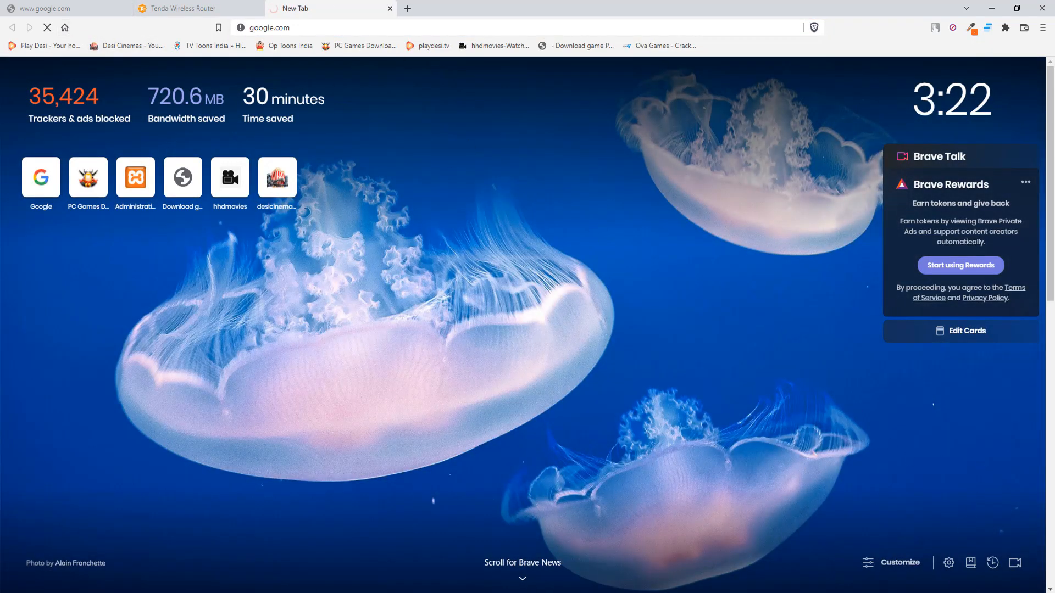
pyautogui.click(952, 592)
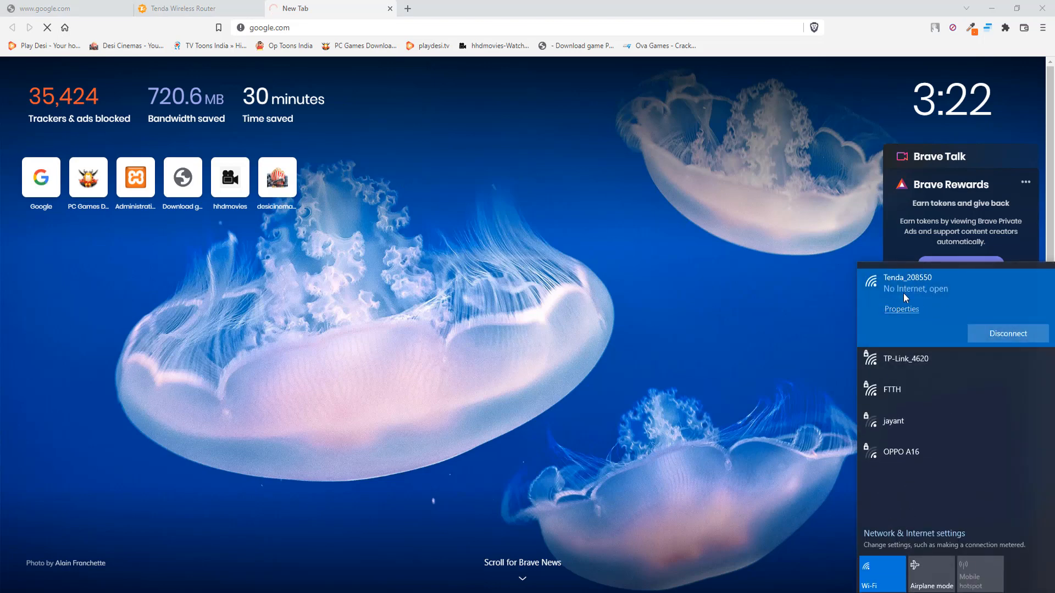
pyautogui.click(551, 276)
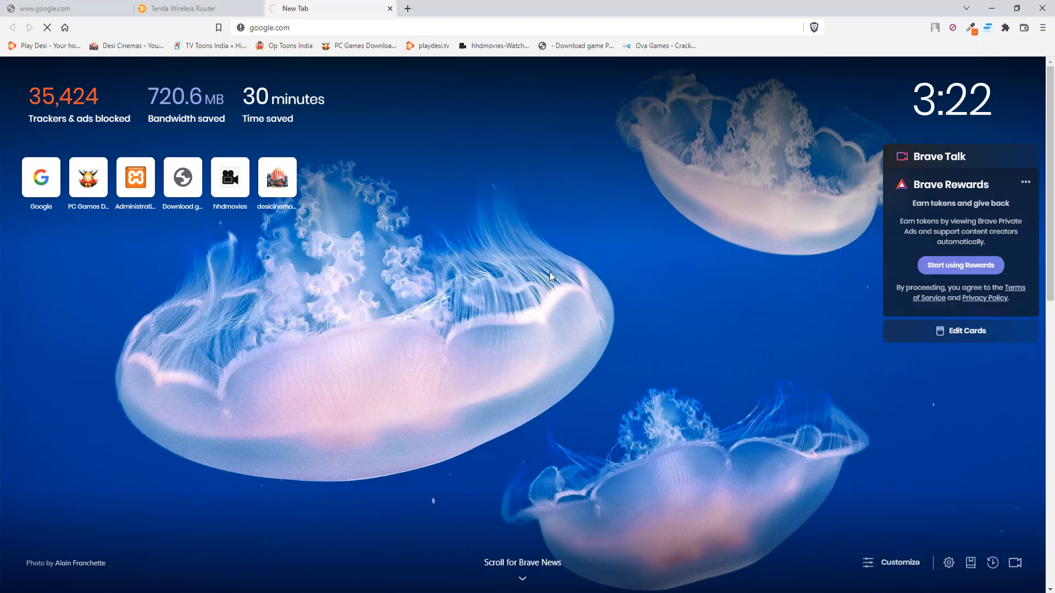
pyautogui.click(198, 9)
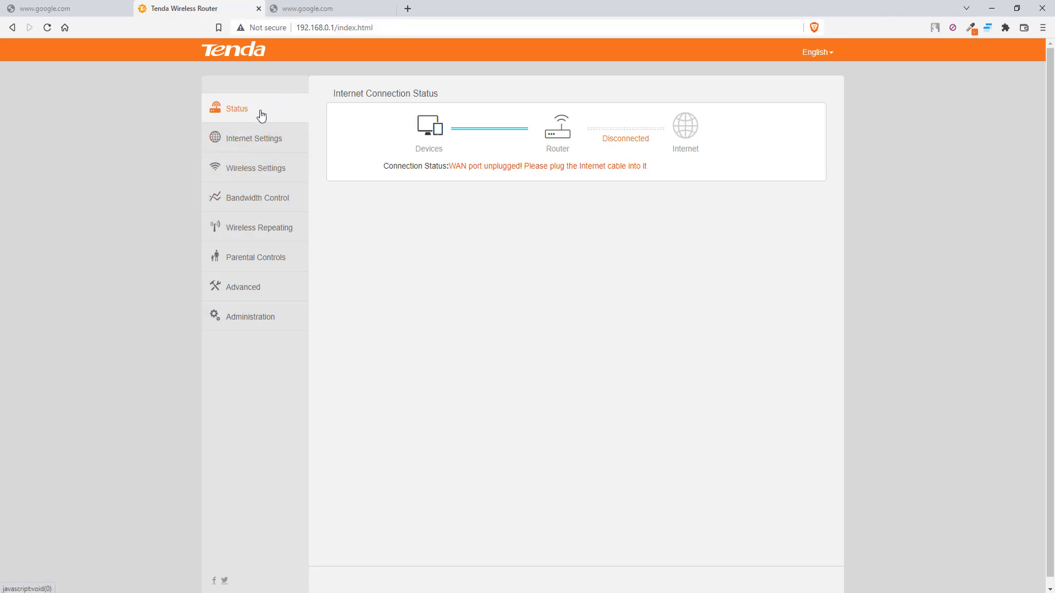
# Save a new router login password, entered twice, on the Administration page.
pyautogui.click(266, 325)
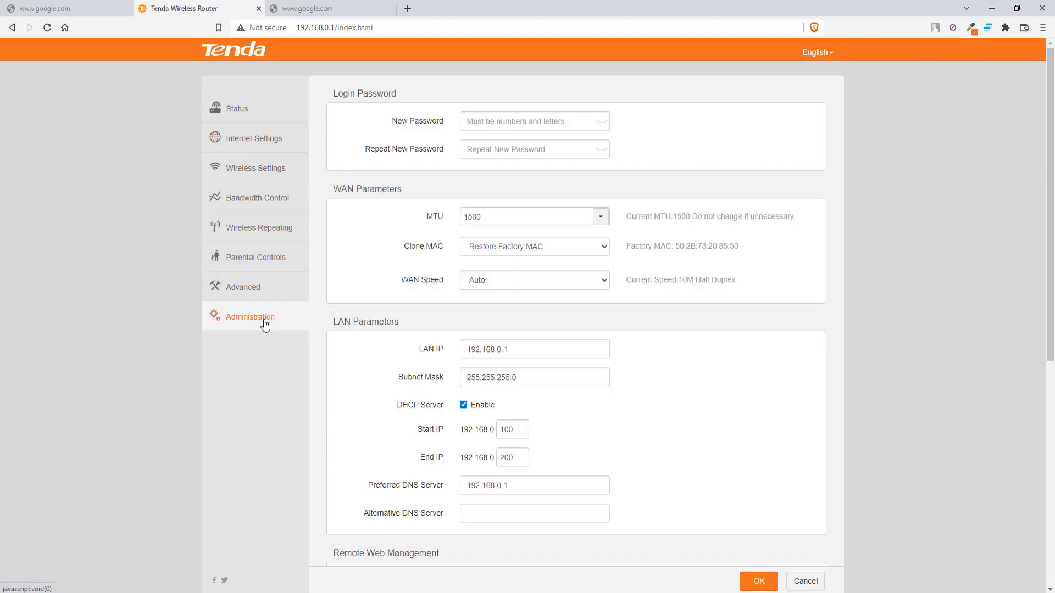
pyautogui.click(524, 124)
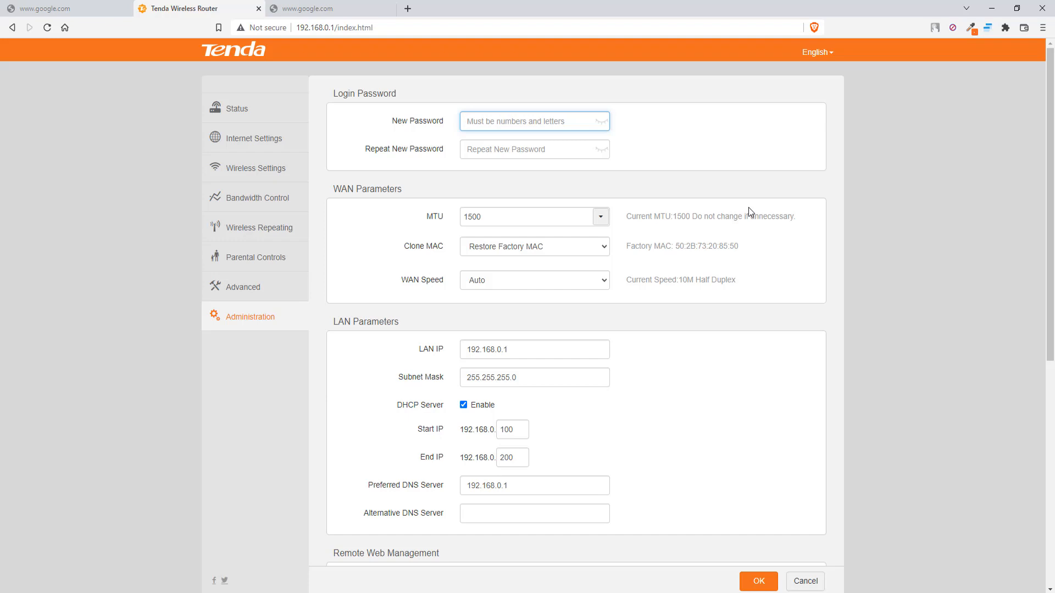
pyautogui.write('******')
pyautogui.click(530, 155)
pyautogui.write('******')
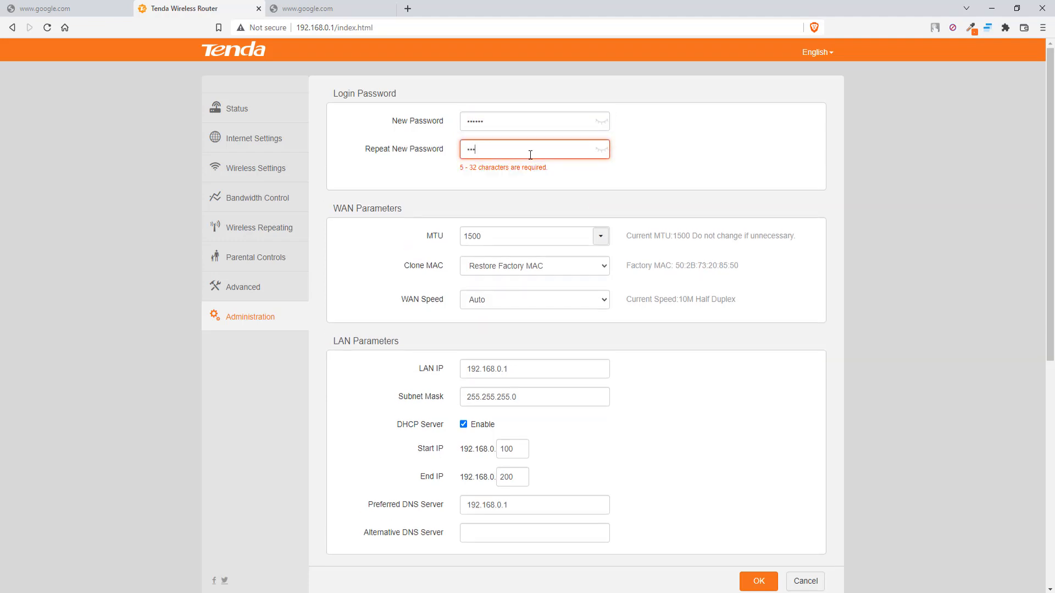
pyautogui.click(748, 578)
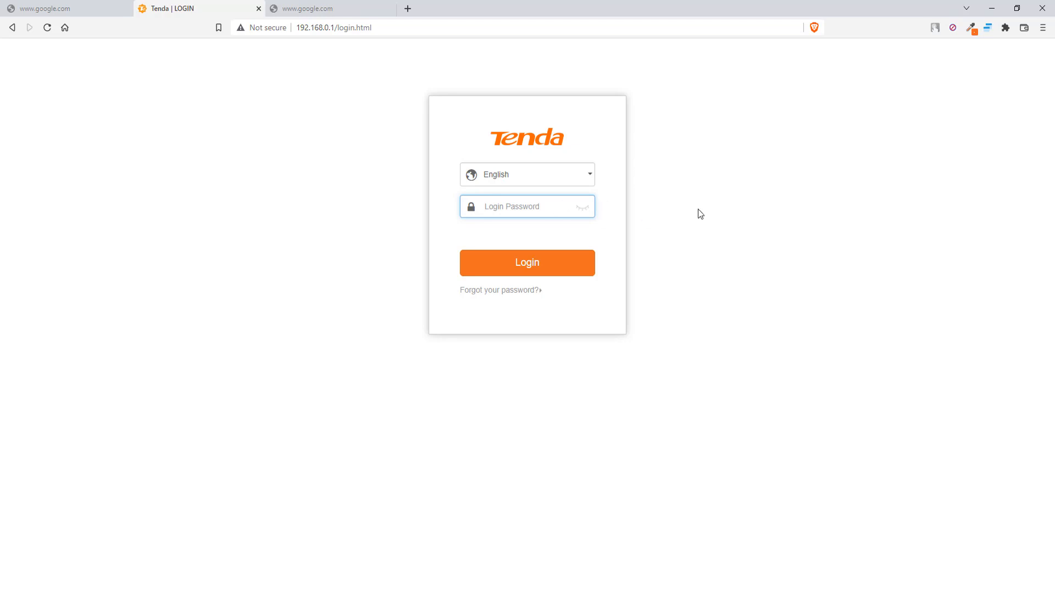
# Log back into the Tenda admin using the new login password.
pyautogui.click(328, 27)
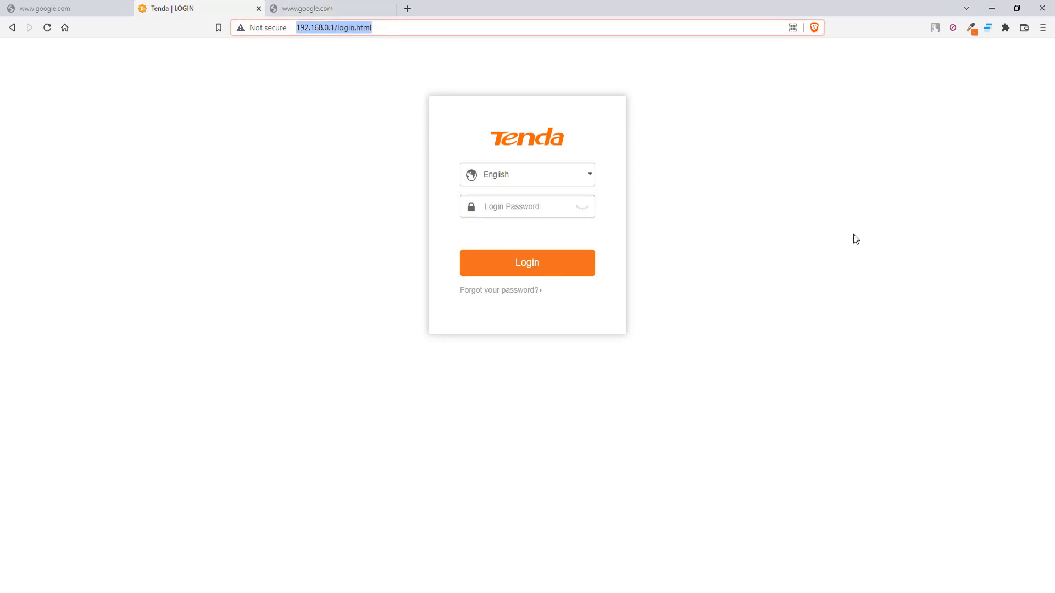
pyautogui.click(530, 207)
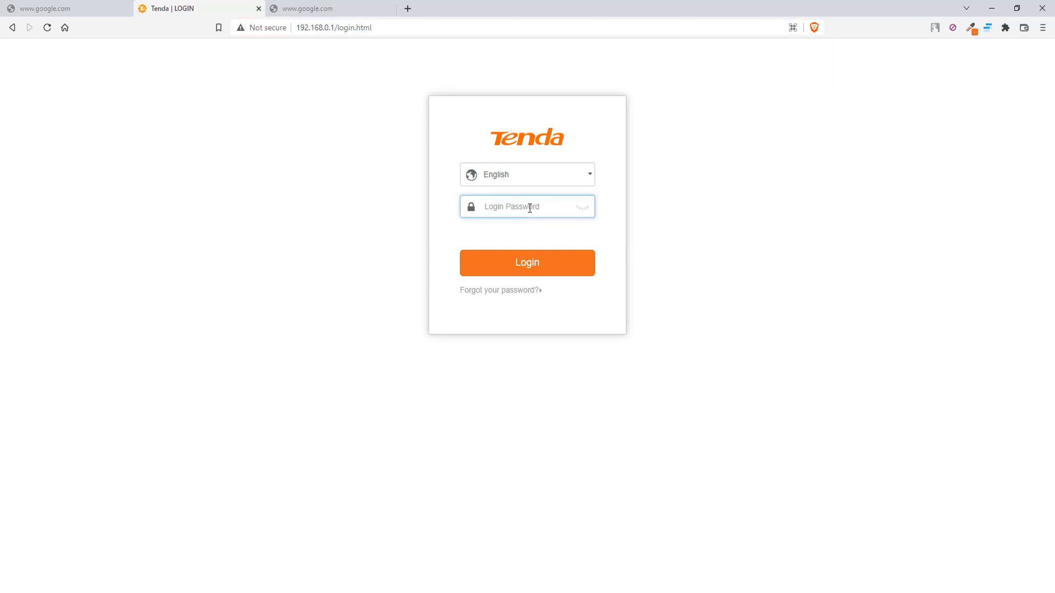
pyautogui.write('******')
pyautogui.press('Return')
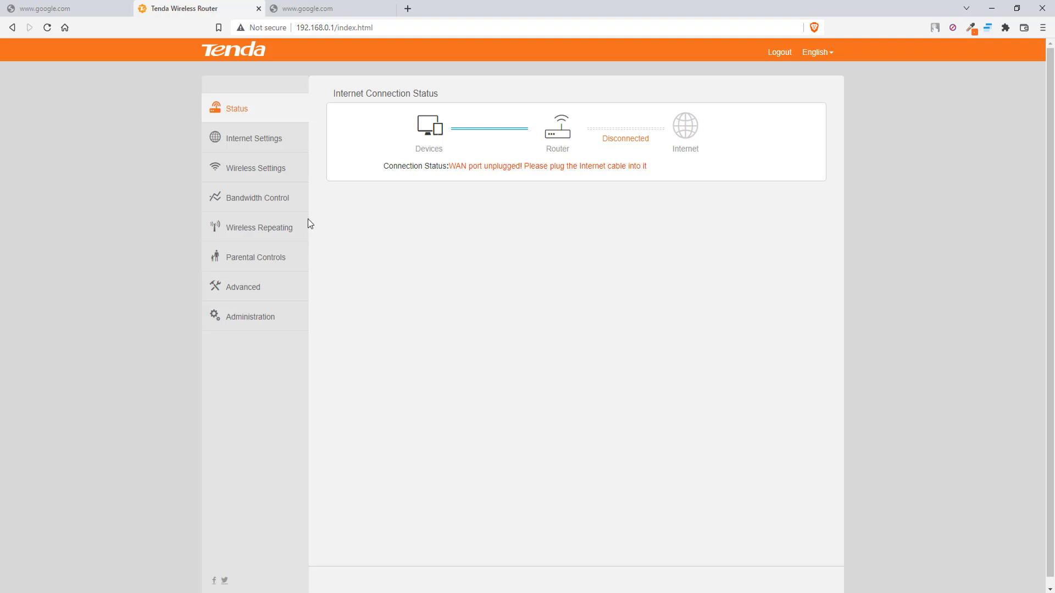
# In Wireless Settings, rename the Wi-Fi from Tenda_208550 to 'Aone Quality'.
pyautogui.click(250, 172)
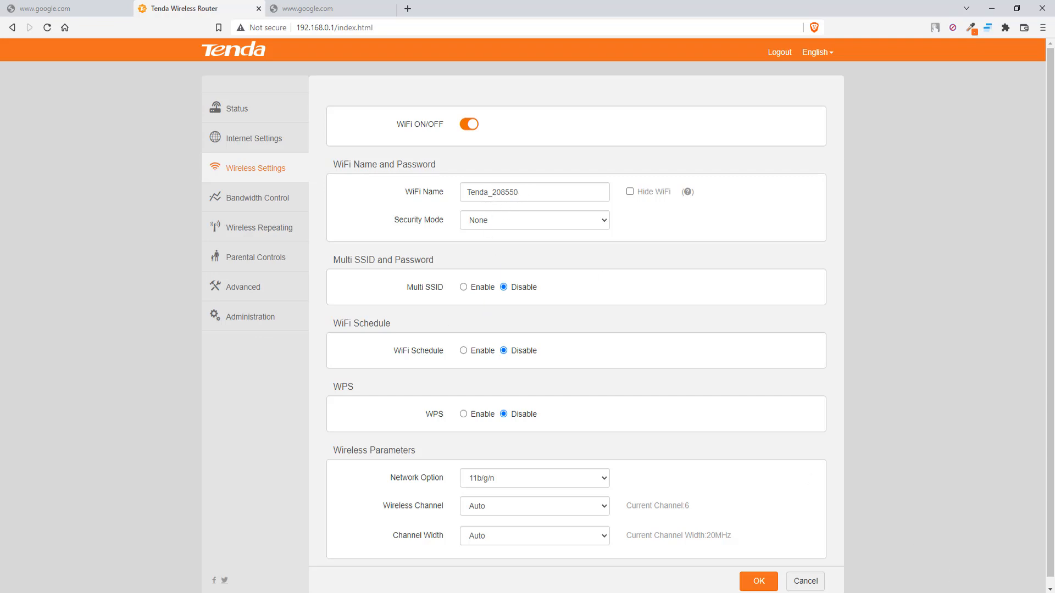
pyautogui.click(984, 592)
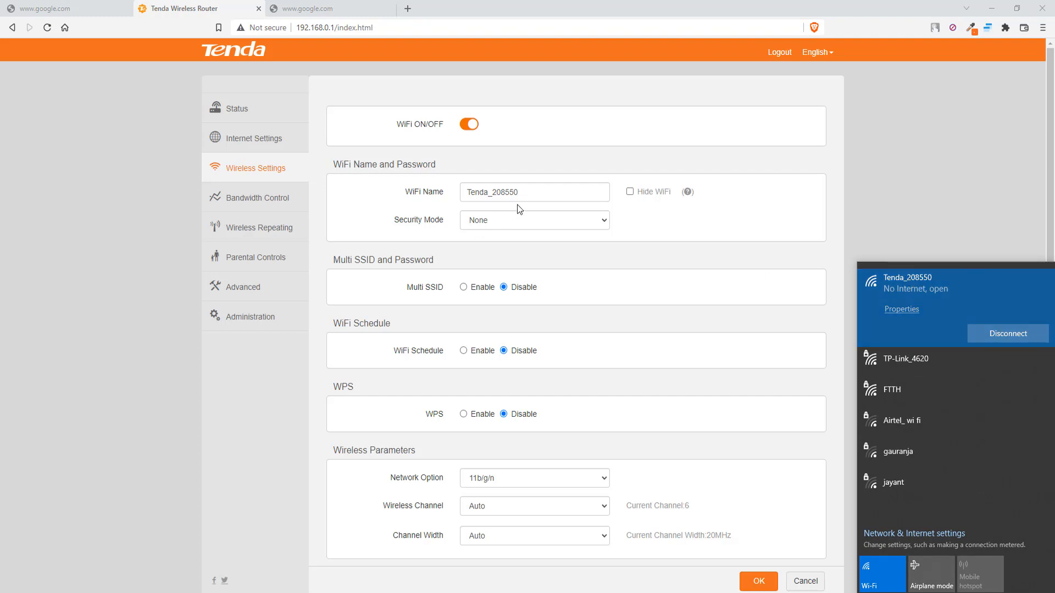
pyautogui.click(527, 194)
pyautogui.moveTo(526, 194); pyautogui.dragTo(466, 192)
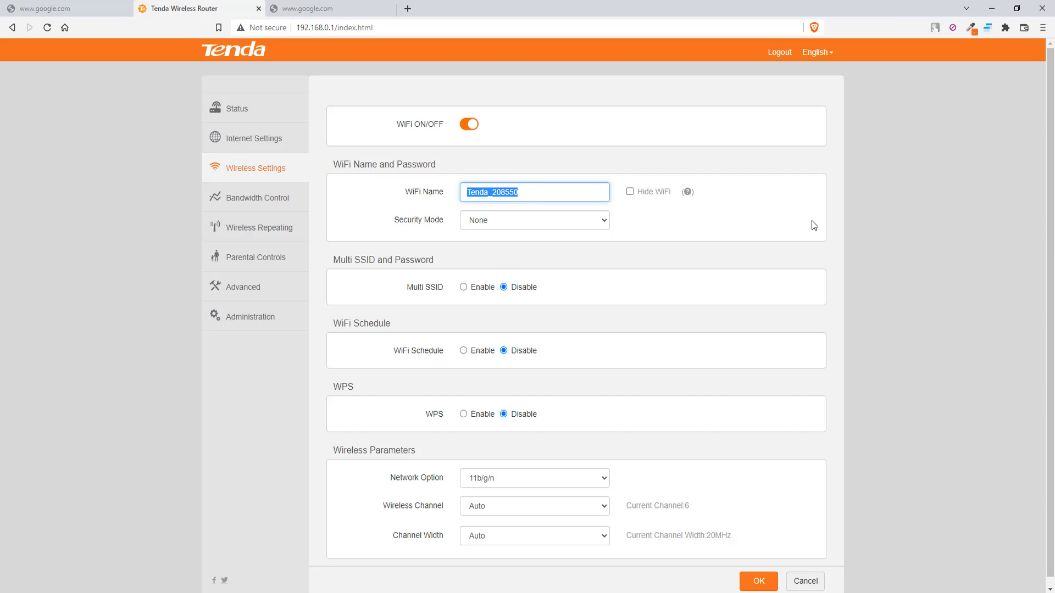
pyautogui.write('Aone Quality')
# Set WPA/WPA2-PSK Mixed security with a new Wi-Fi password and save.
pyautogui.click(518, 227)
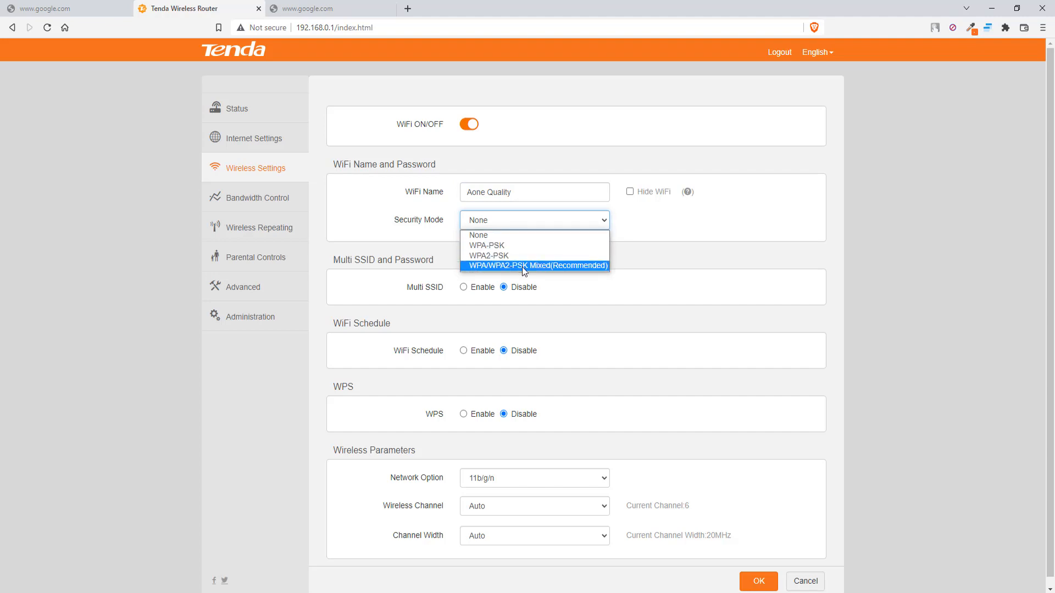
pyautogui.click(522, 266)
pyautogui.click(503, 248)
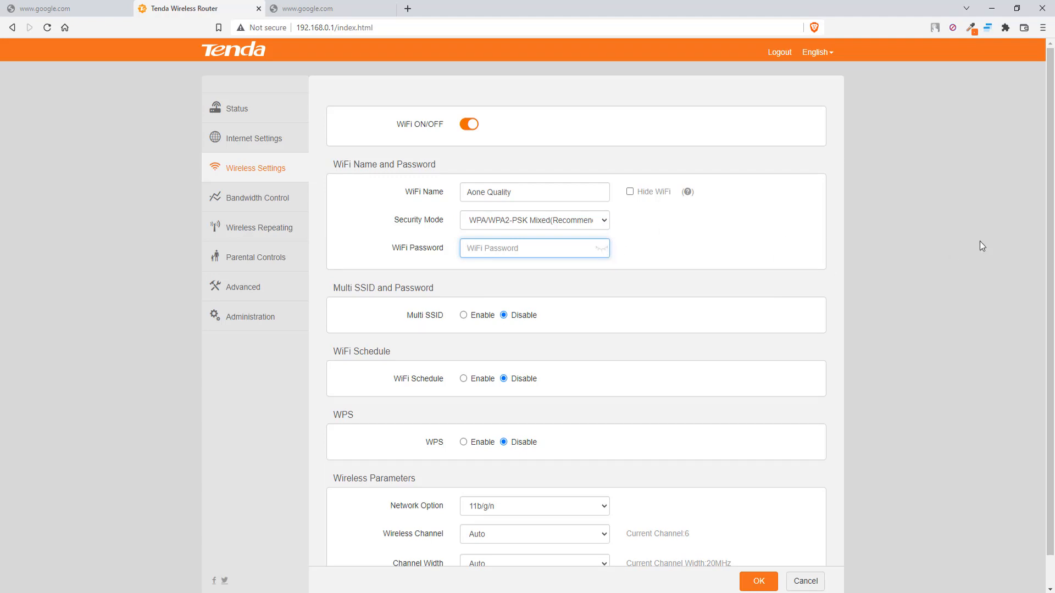
pyautogui.write('12345')
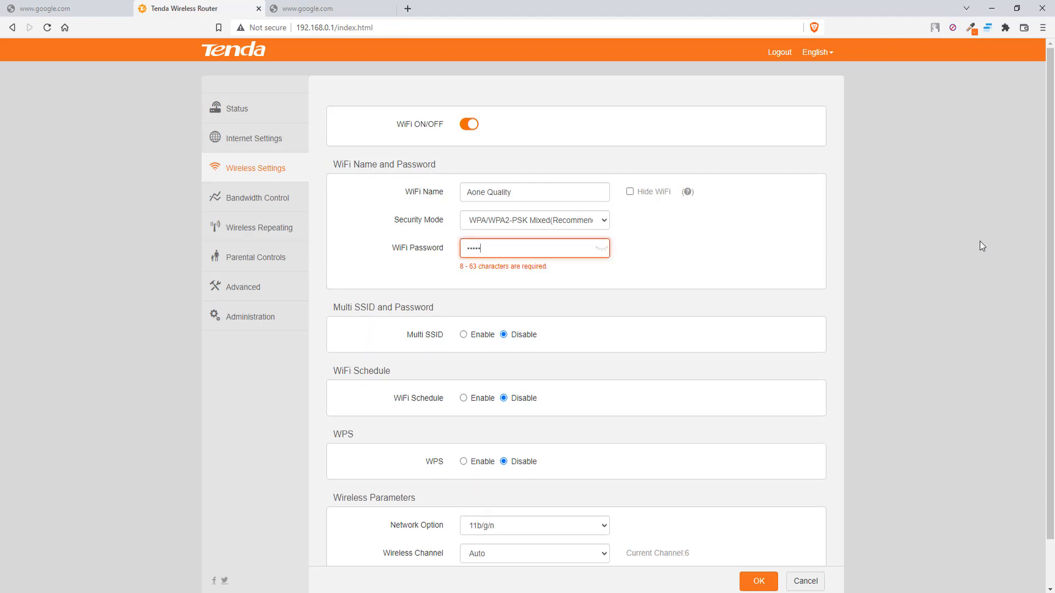
pyautogui.write('6789')
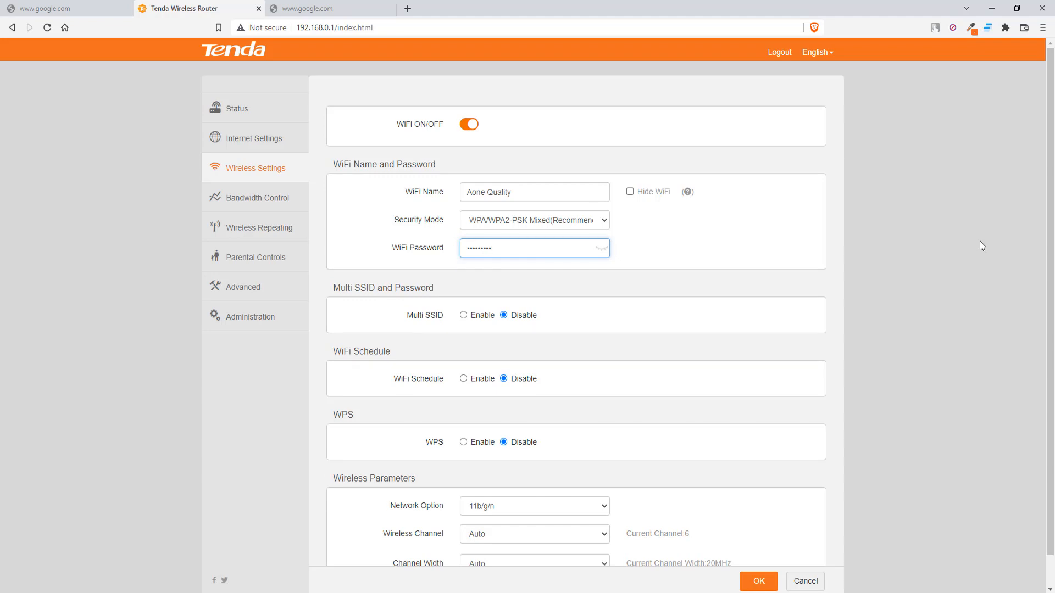
pyautogui.click(603, 251)
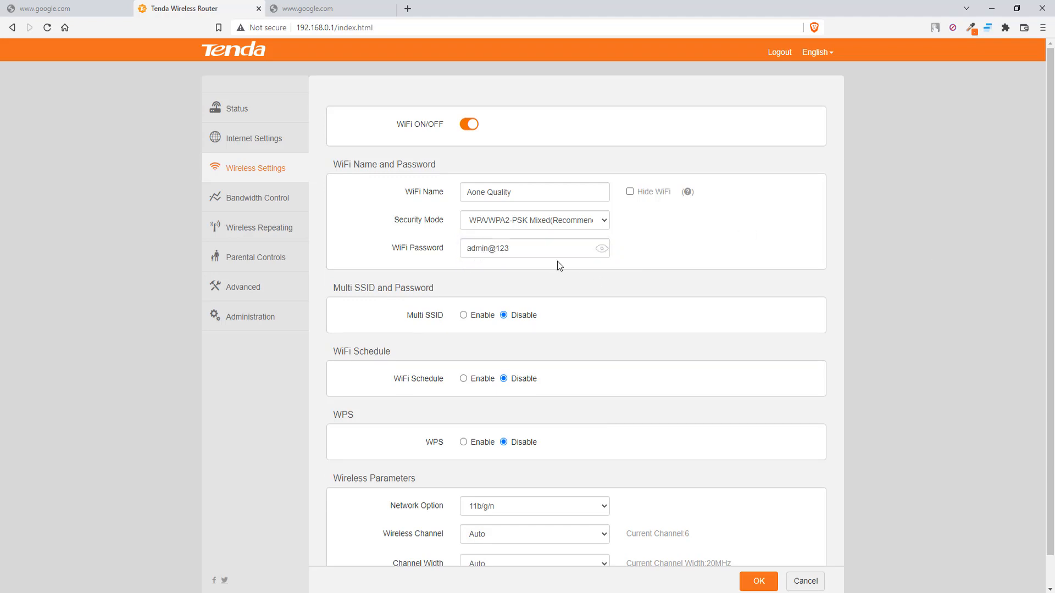
pyautogui.click(759, 582)
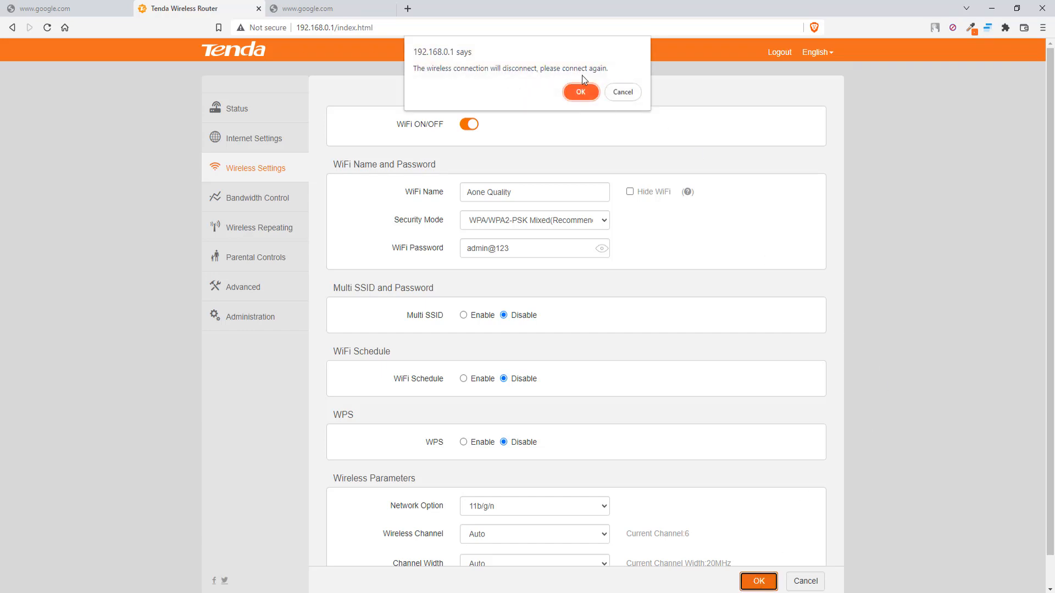
# Confirm saving the wireless settings despite the disconnect warning and check the Wi-Fi list.
pyautogui.click(581, 92)
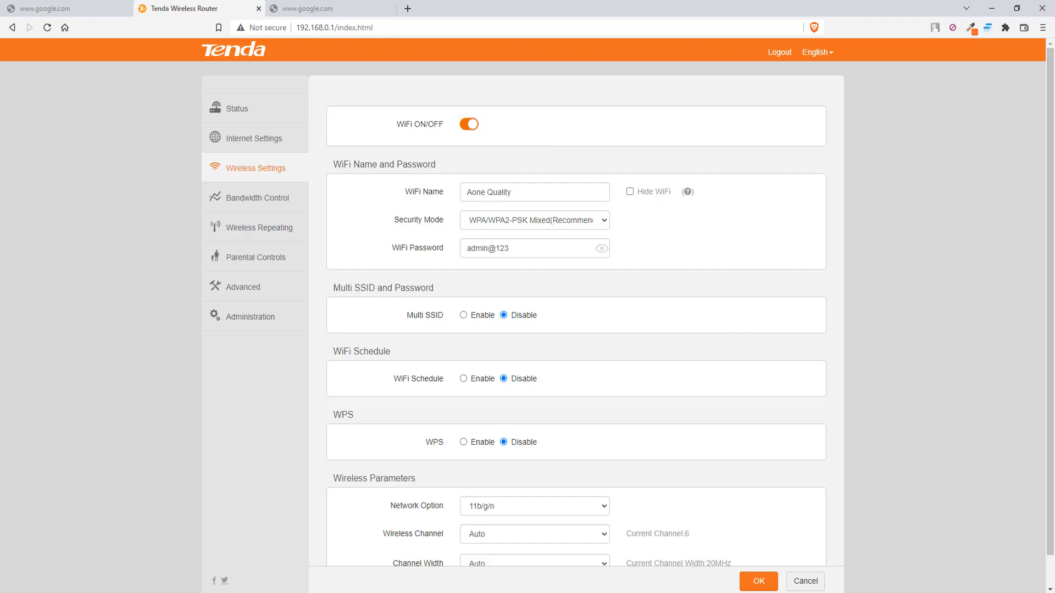
pyautogui.click(959, 592)
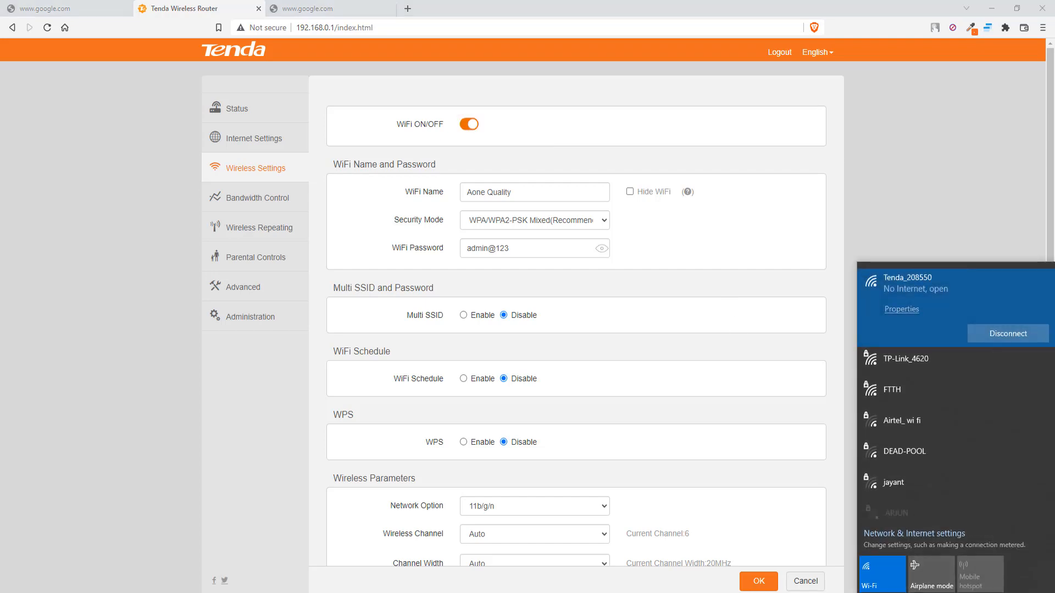
pyautogui.scroll(-1, 942, 388)
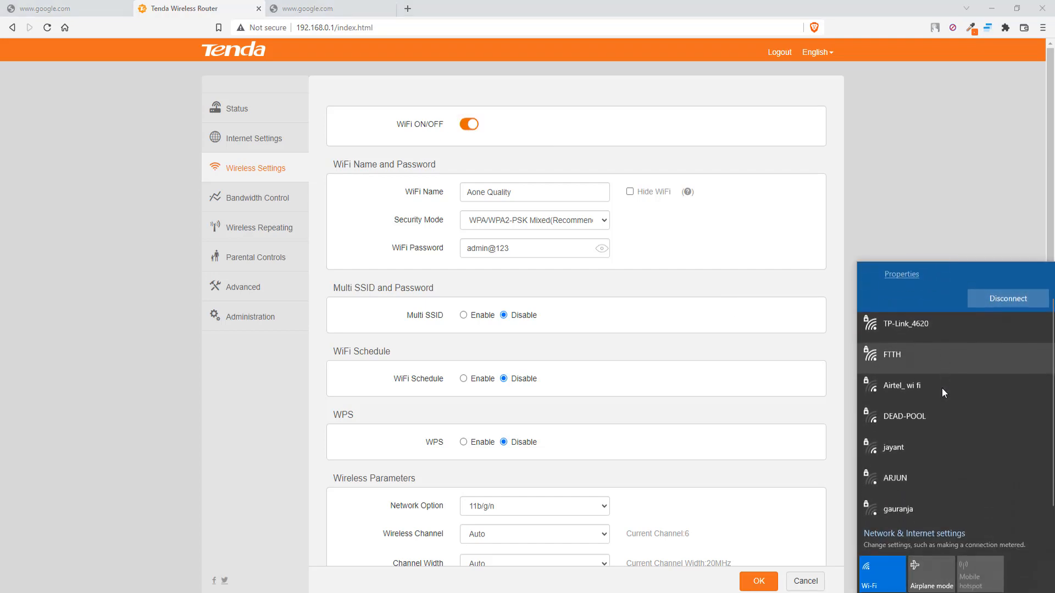
pyautogui.scroll(1, 942, 393)
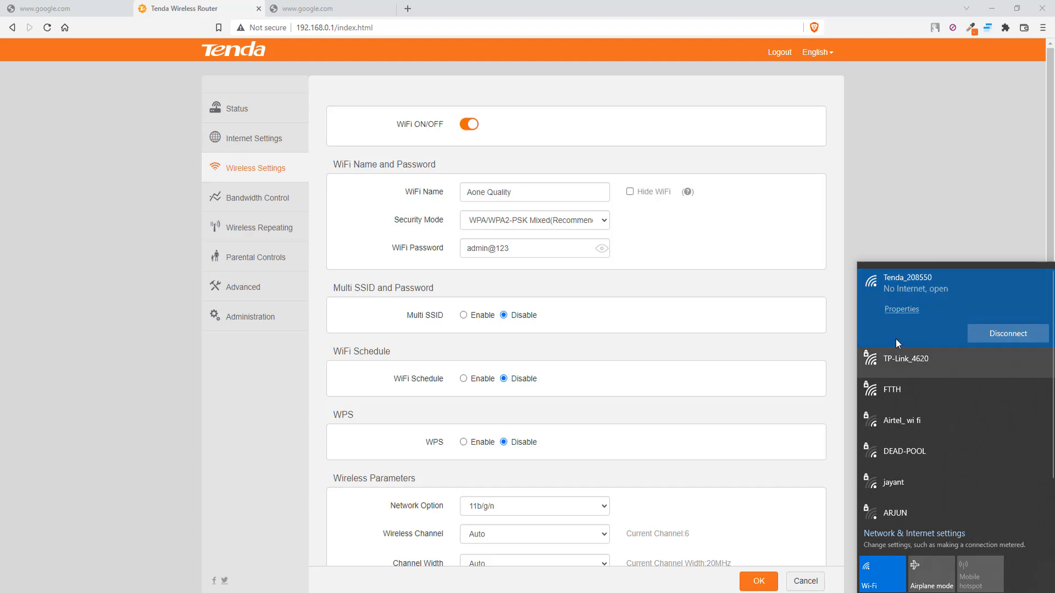
pyautogui.click(958, 592)
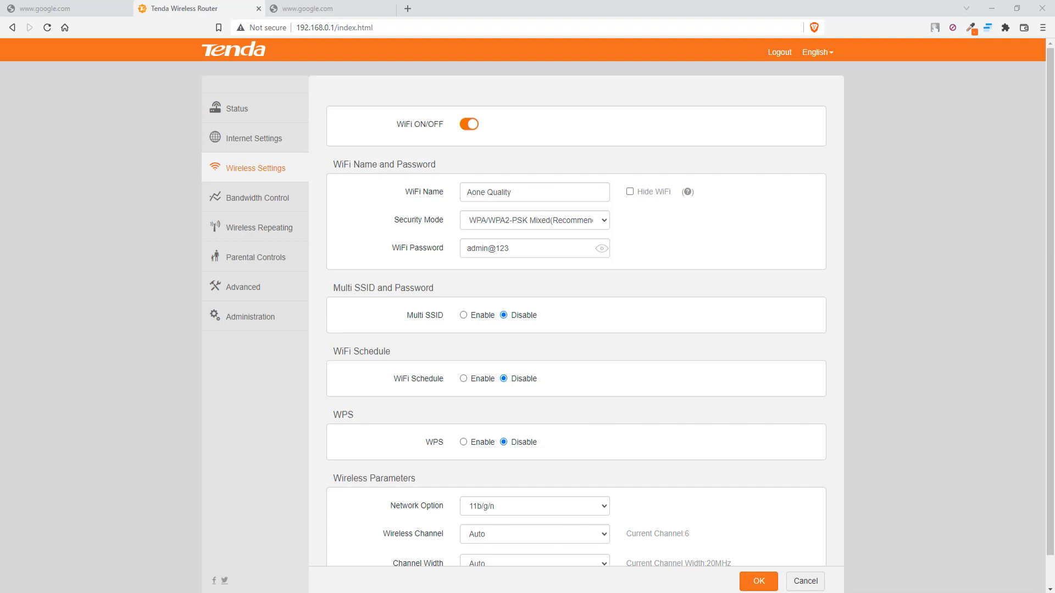
# Join Aone Quality with Connect automatically unticked, entering the network security key.
pyautogui.click(958, 592)
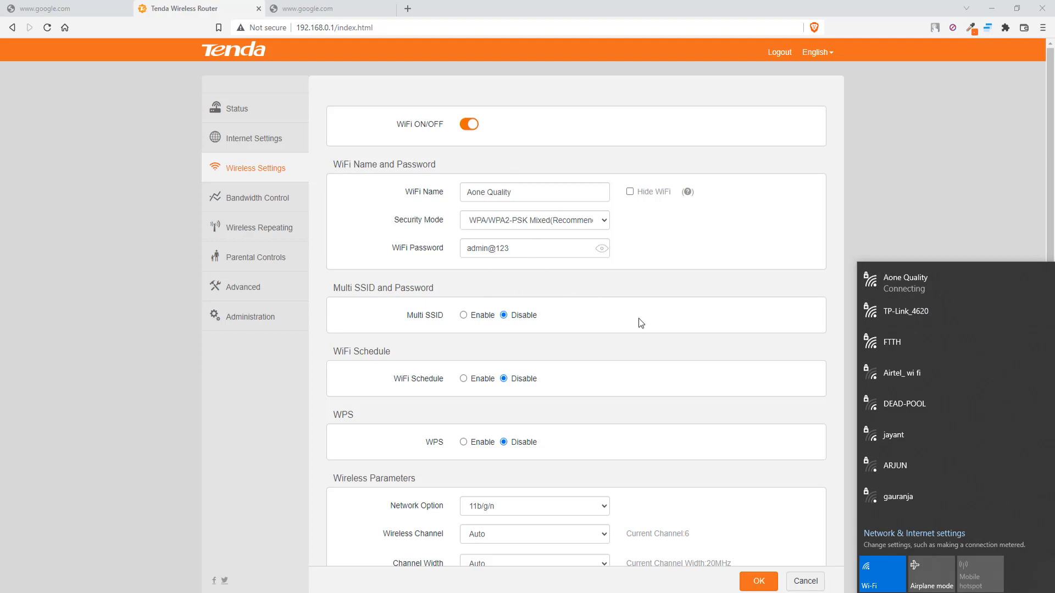
pyautogui.click(932, 288)
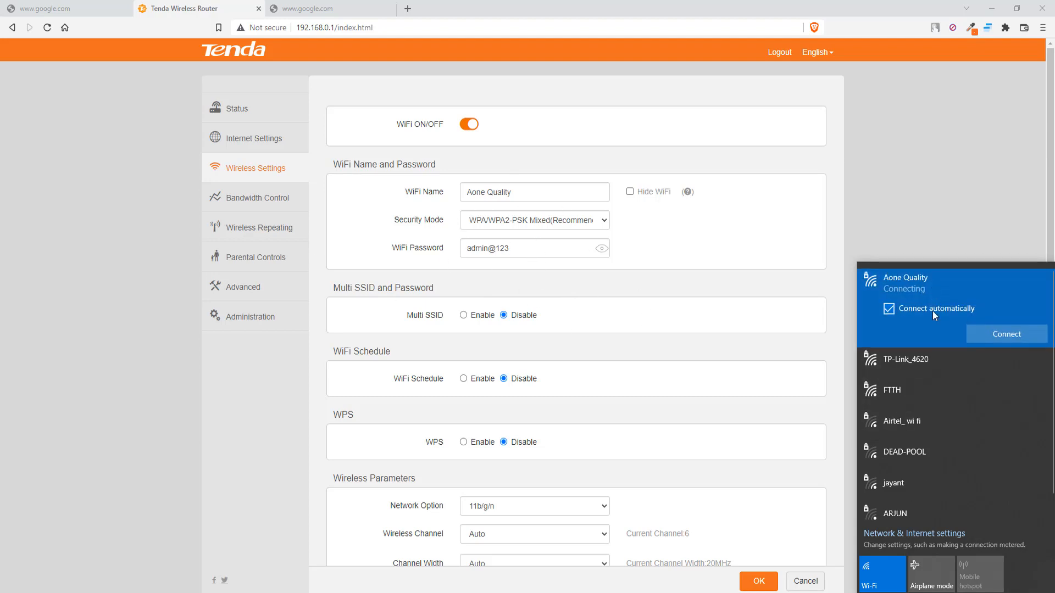
pyautogui.click(888, 308)
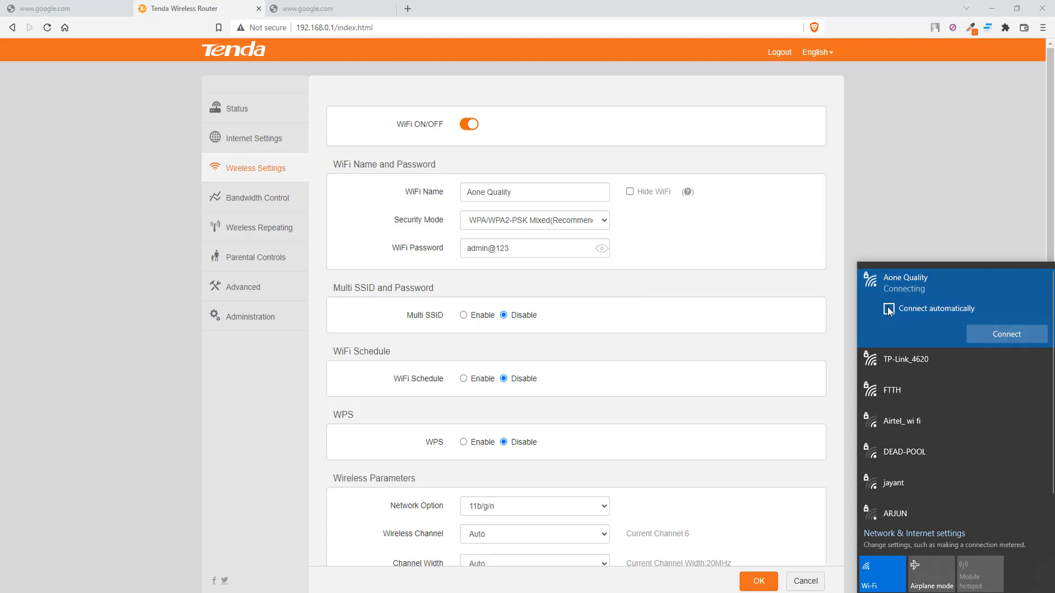
pyautogui.click(992, 337)
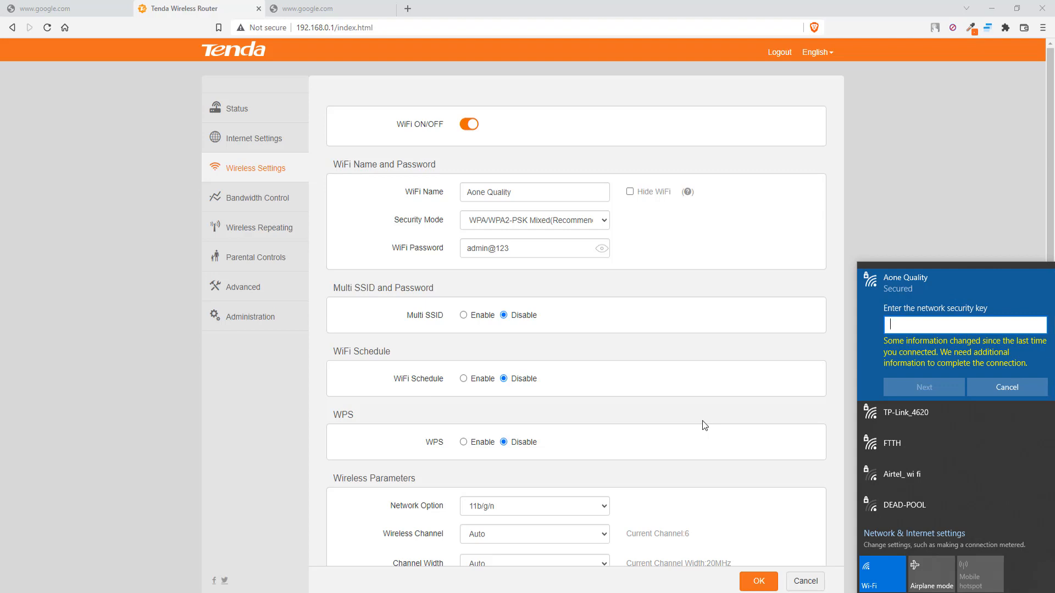
pyautogui.write('admin@123')
pyautogui.click(932, 393)
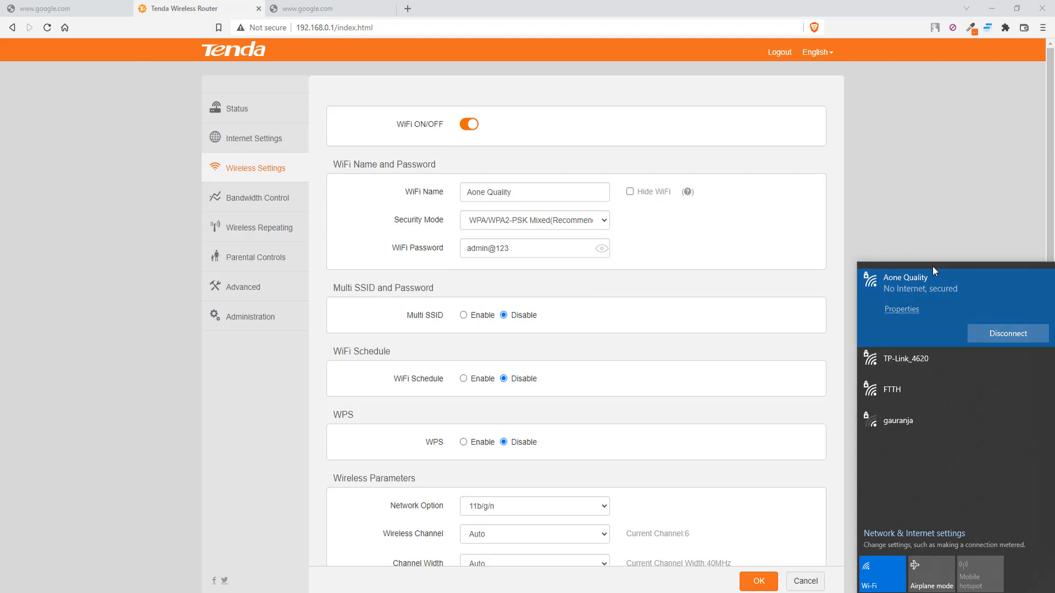
# Reload the admin, browse Internet Settings, Wireless Settings and Bandwidth Control, then return to Status.
pyautogui.click(46, 30)
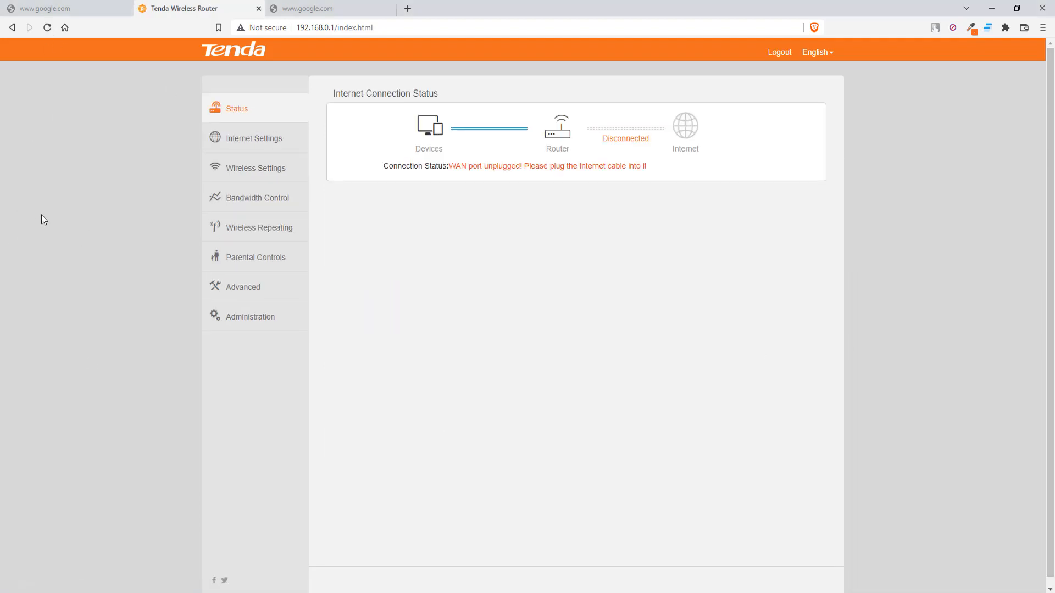
pyautogui.click(251, 142)
pyautogui.click(256, 179)
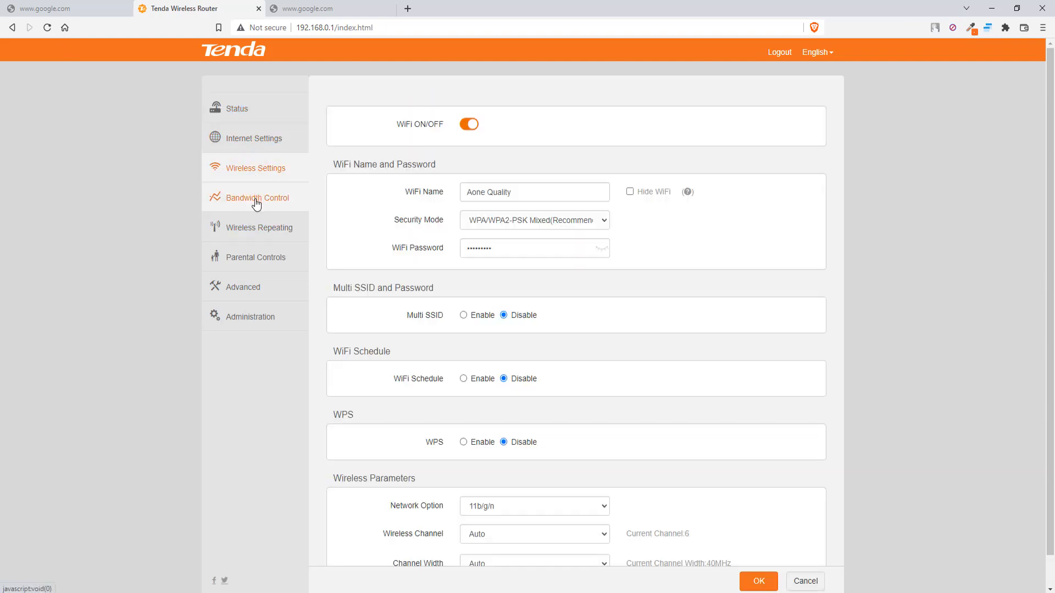
pyautogui.click(258, 200)
pyautogui.click(236, 113)
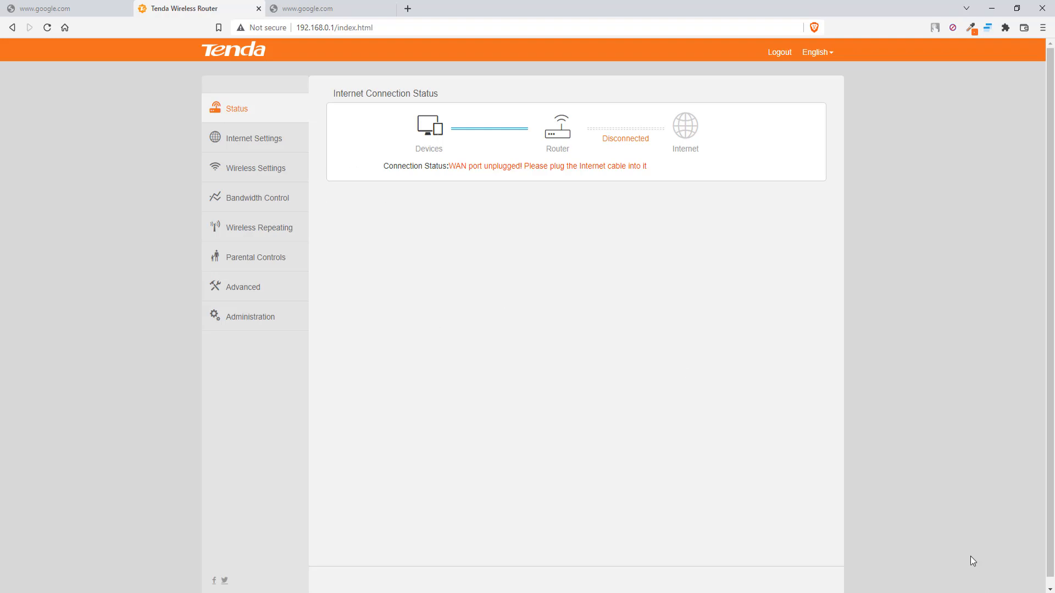
pyautogui.click(973, 592)
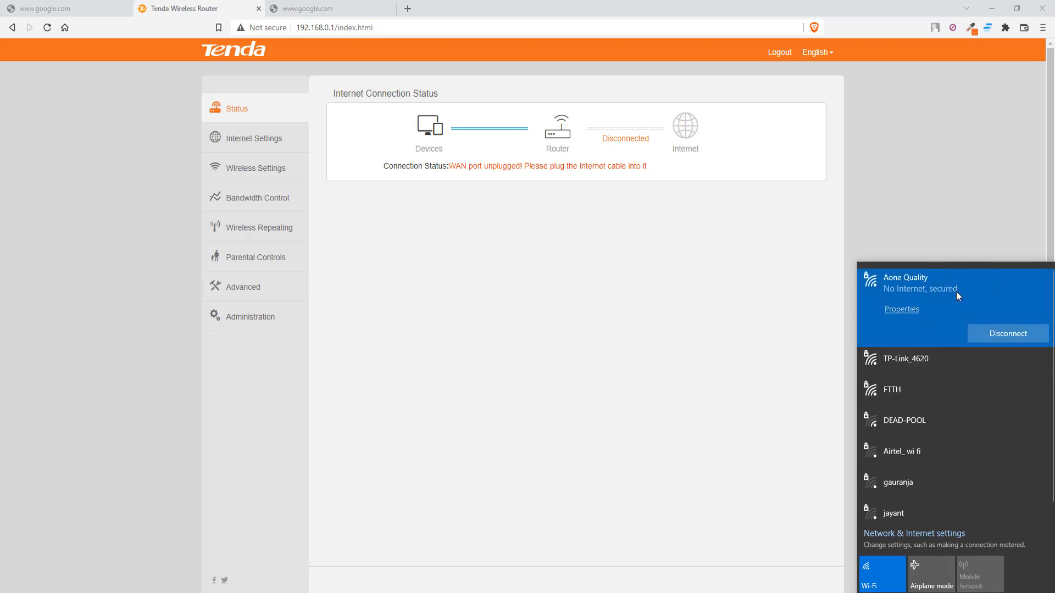
pyautogui.click(506, 318)
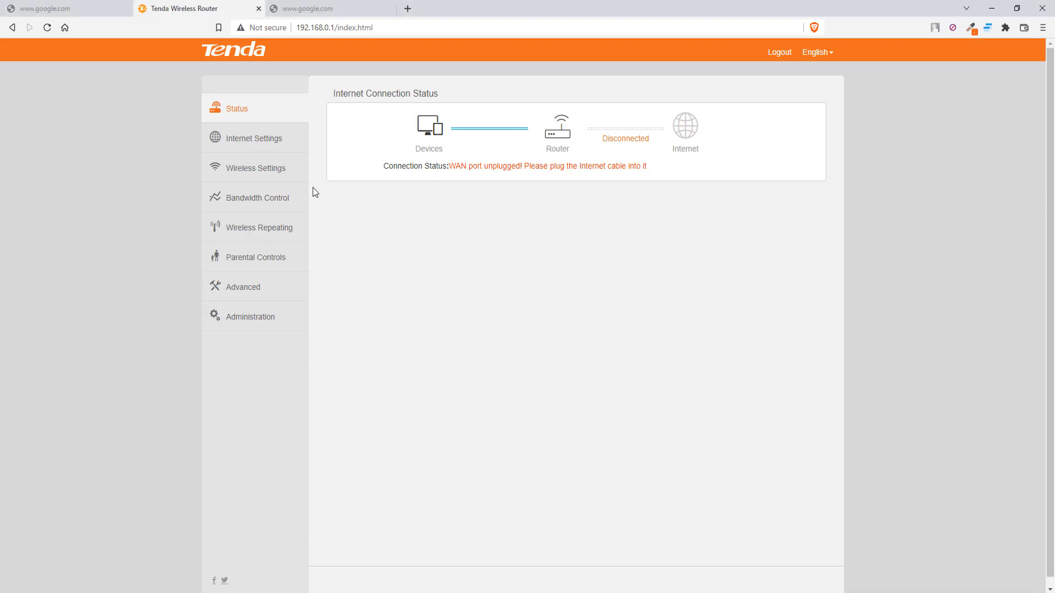
# Select Universal Repeater mode on the Wireless Repeating page.
pyautogui.click(258, 240)
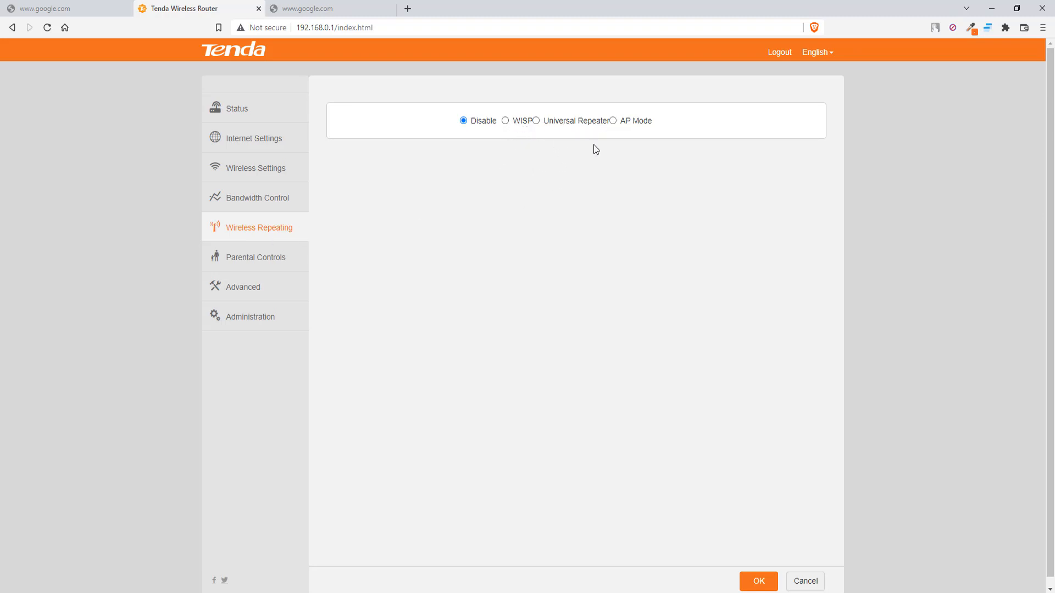
pyautogui.click(536, 121)
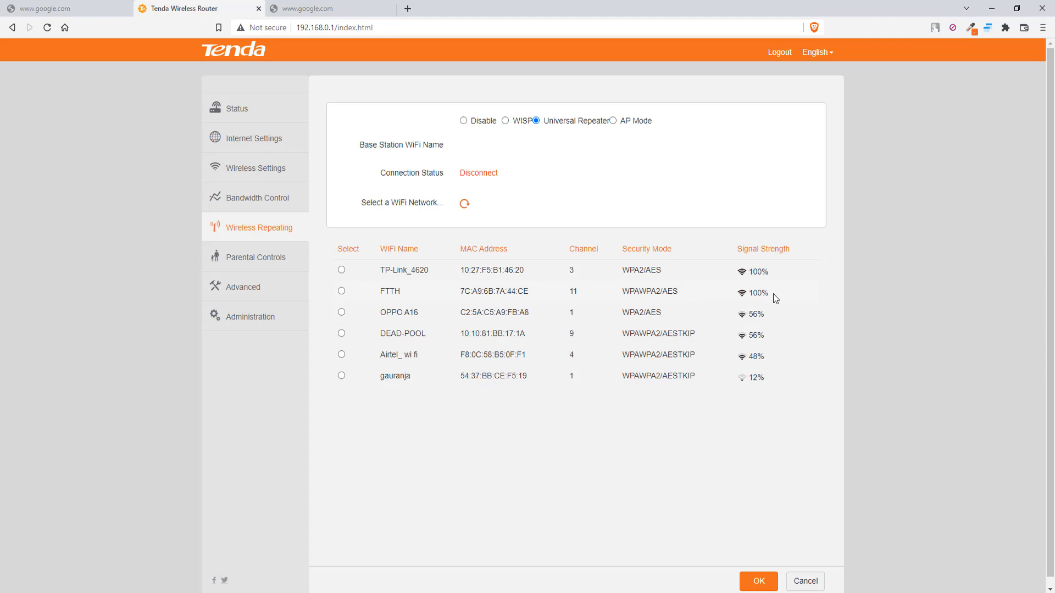
# Set FTTH as the repeated base station, paste its WiFi password, and save the repeater settings.
pyautogui.click(342, 292)
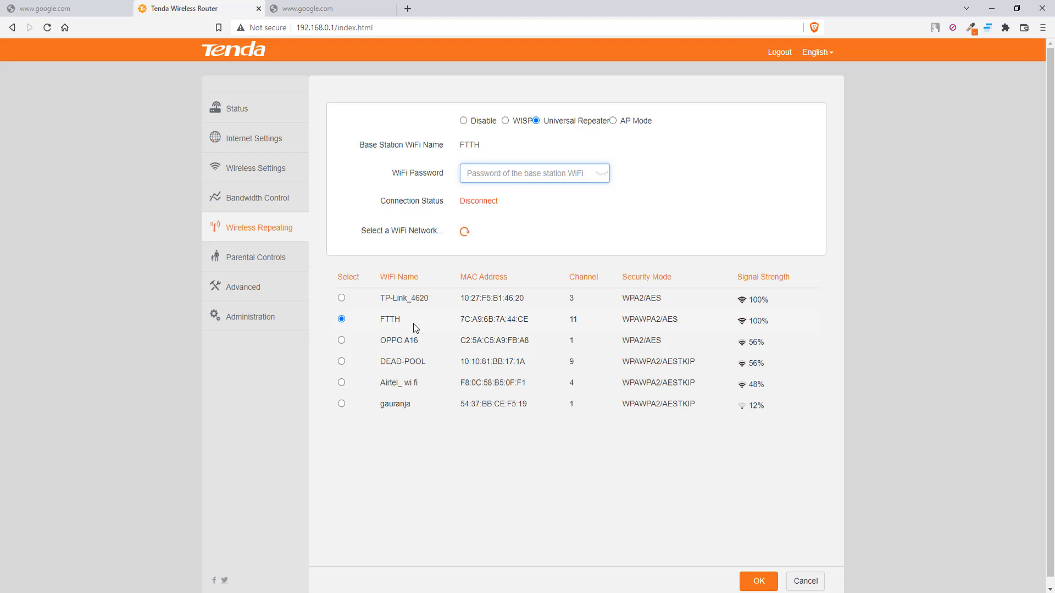
pyautogui.click(506, 175)
pyautogui.hotkey('ctrl', 'v')
pyautogui.scroll(-1, 493, 418)
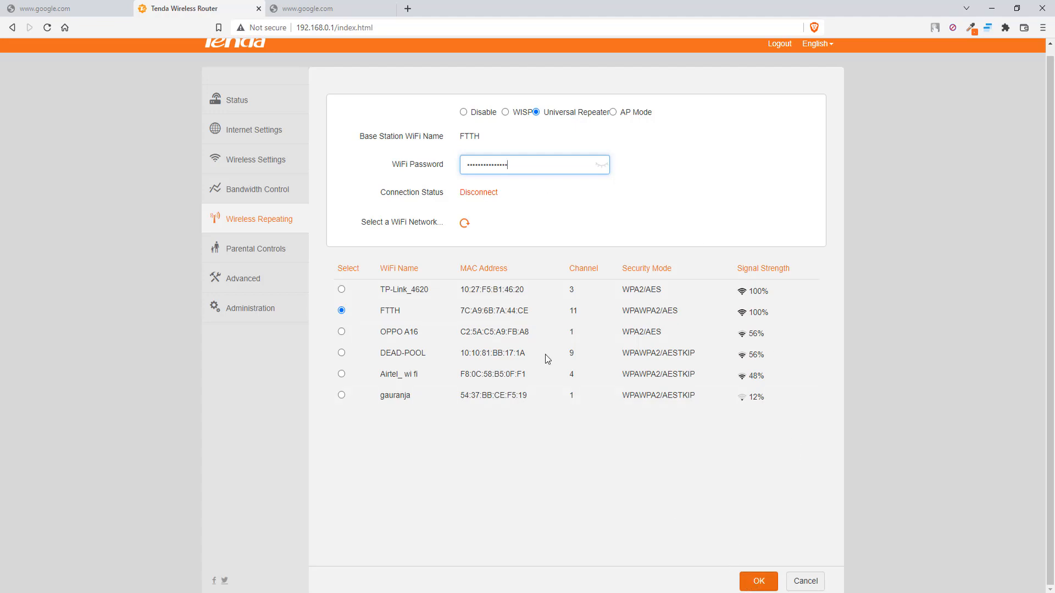
pyautogui.click(759, 582)
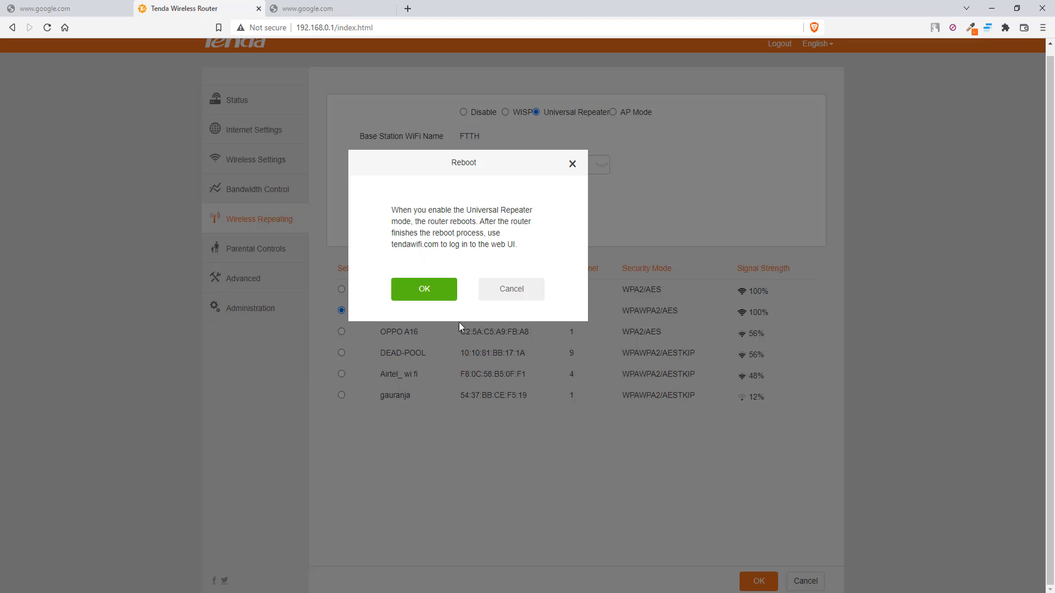
# Confirm the repeater-mode reboot, reconnect the laptop to Aone Quality, and check the Google tab loads.
pyautogui.click(428, 297)
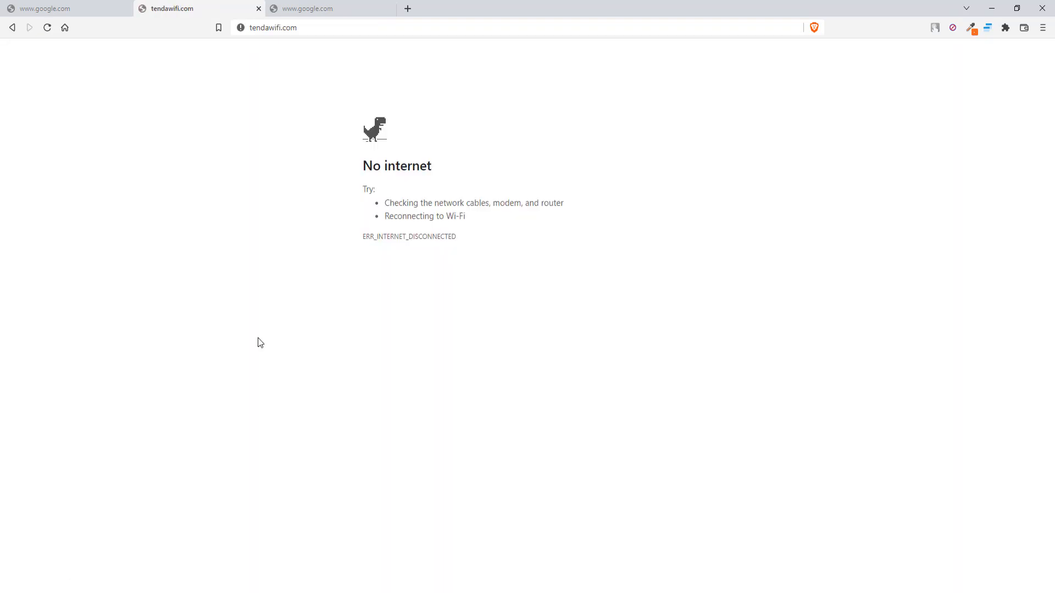
pyautogui.click(314, 28)
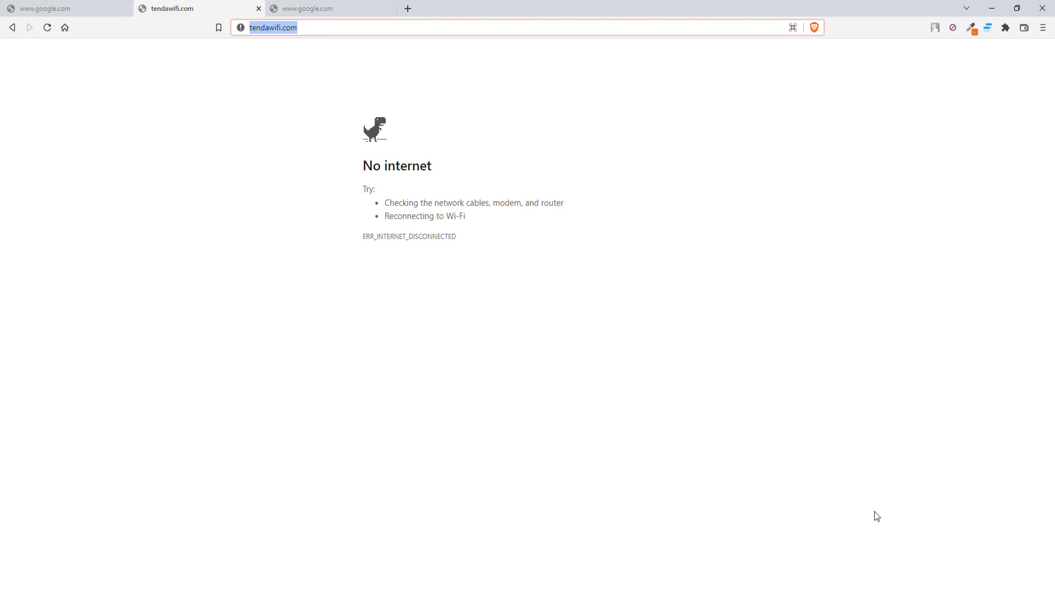
pyautogui.click(956, 592)
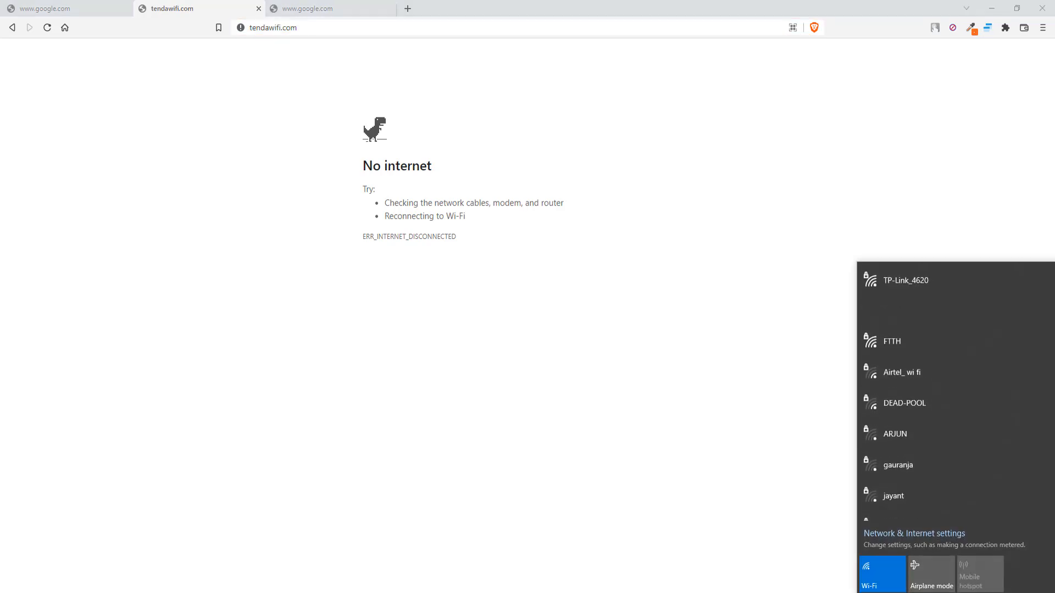
pyautogui.click(873, 313)
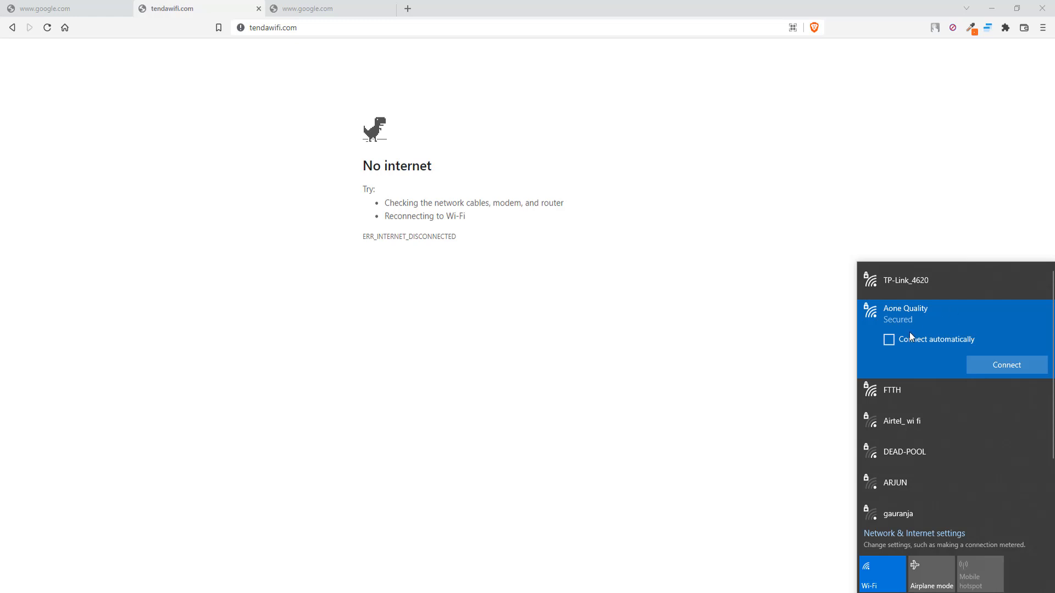
pyautogui.click(995, 371)
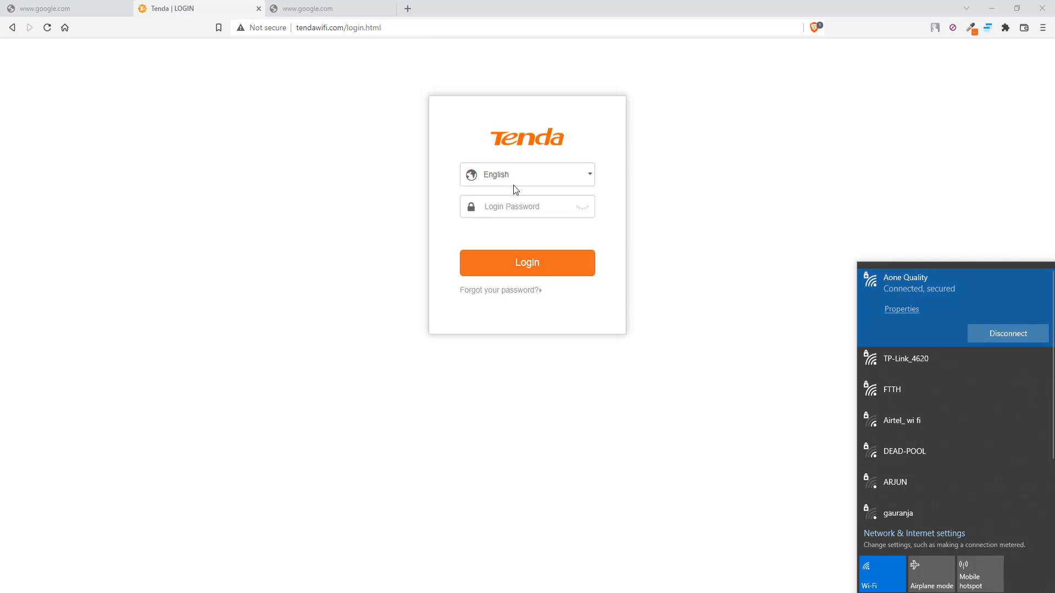
pyautogui.click(515, 206)
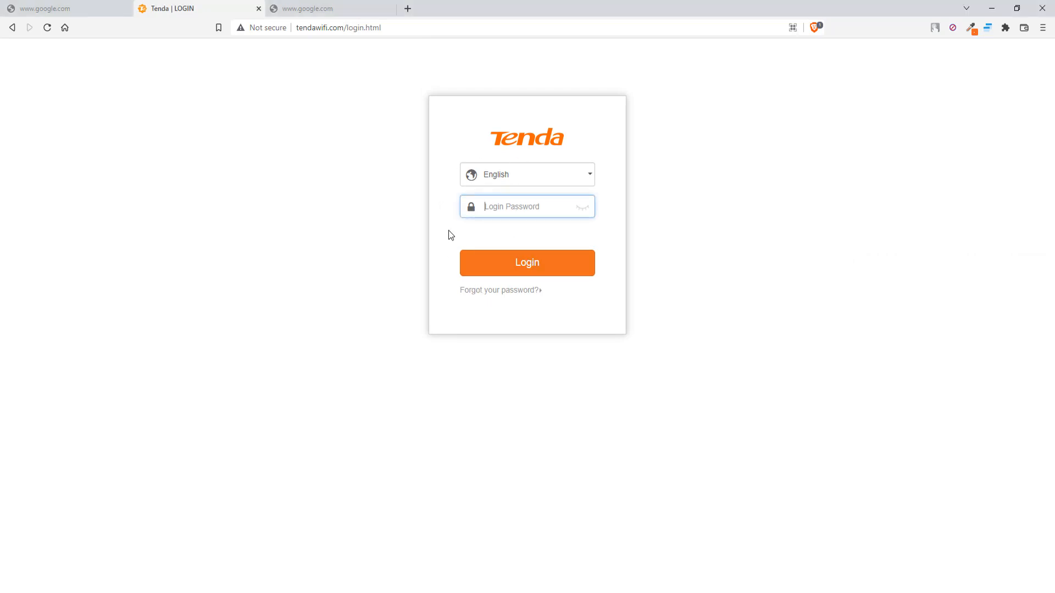
pyautogui.click(310, 8)
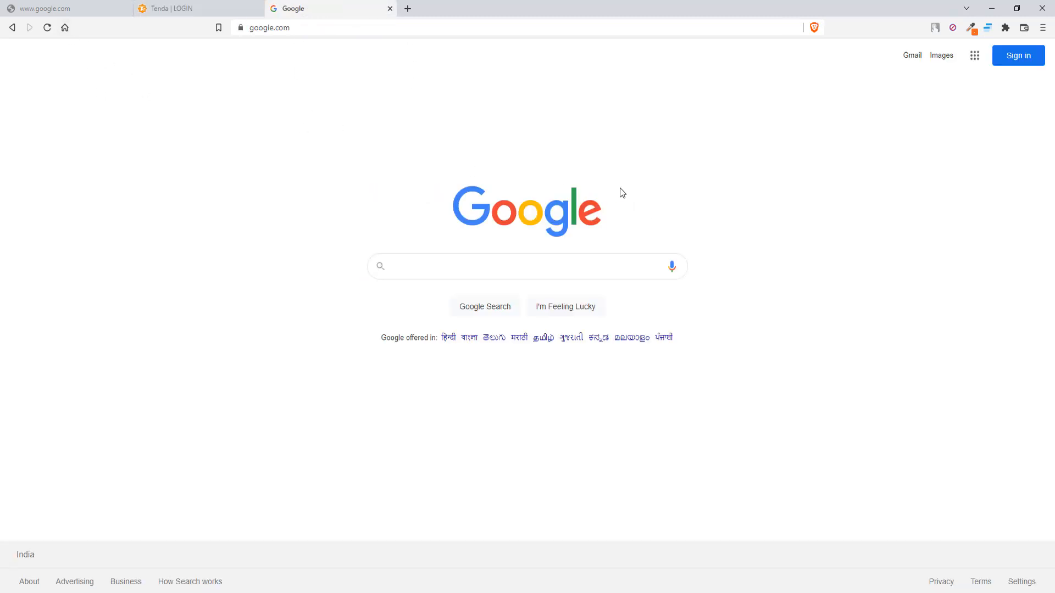
# Search Google for an internet speed test, open Speedtest, then close that tab.
pyautogui.click(65, 28)
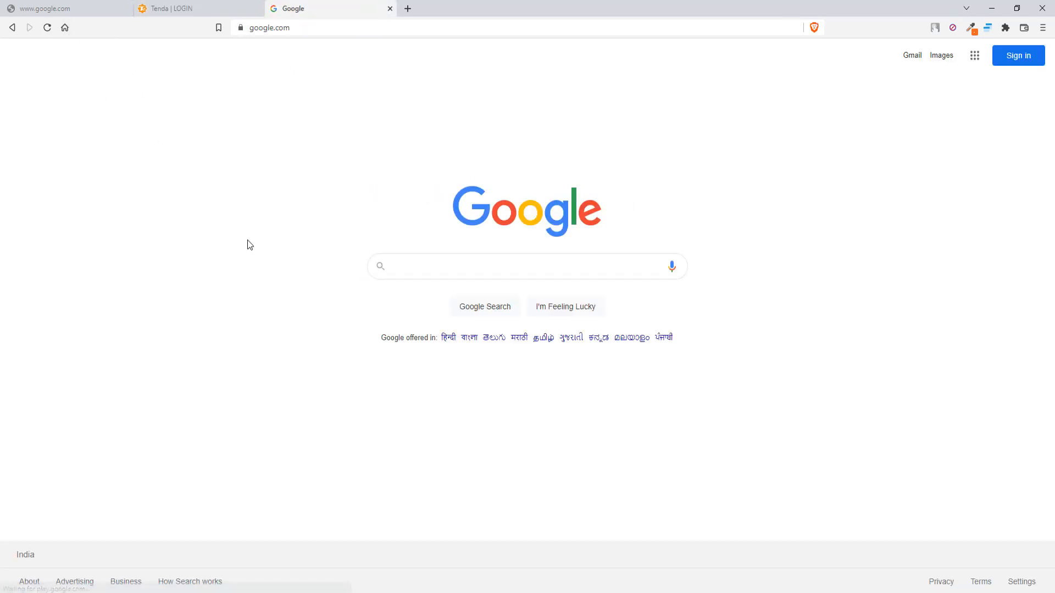
pyautogui.write('i')
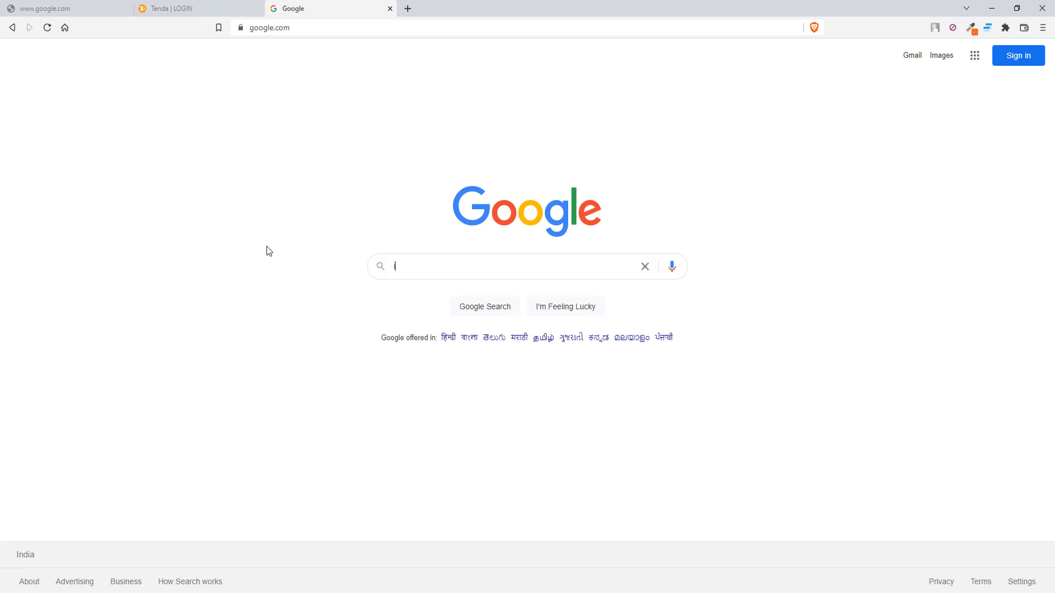
pyautogui.write('nternet s')
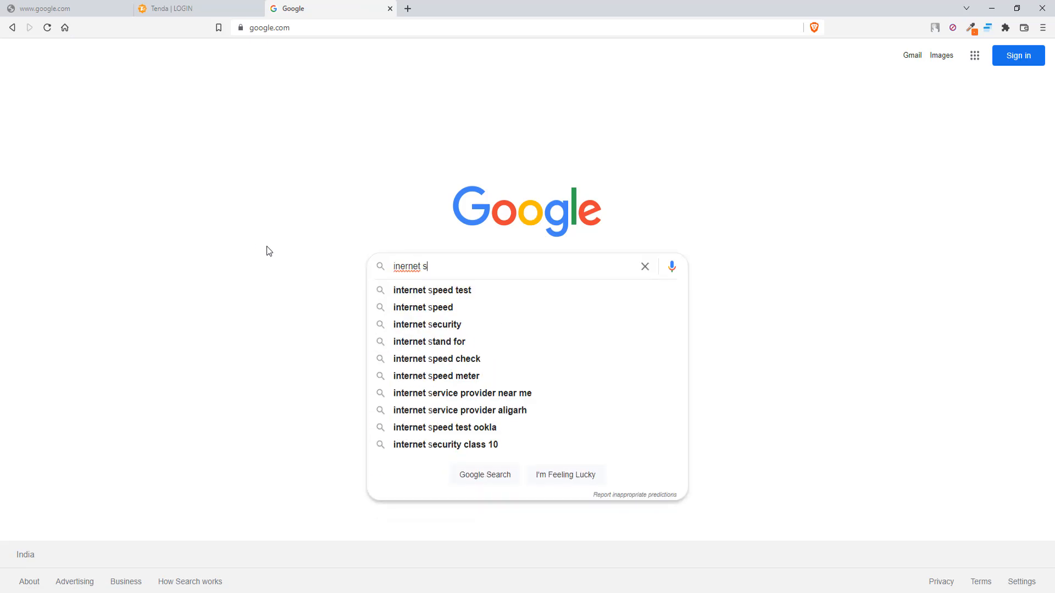
pyautogui.click(420, 291)
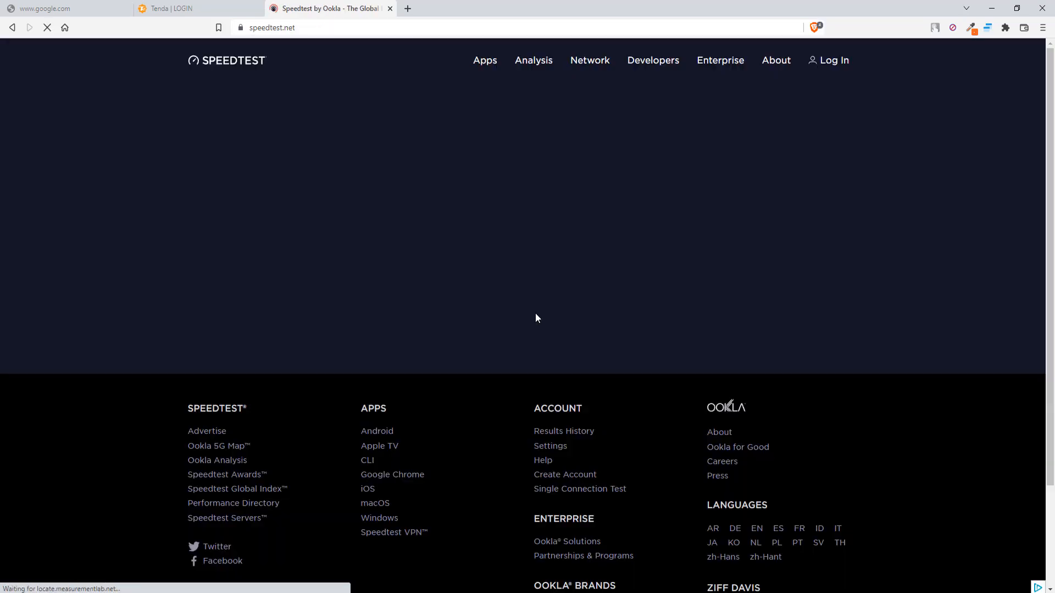
pyautogui.click(390, 9)
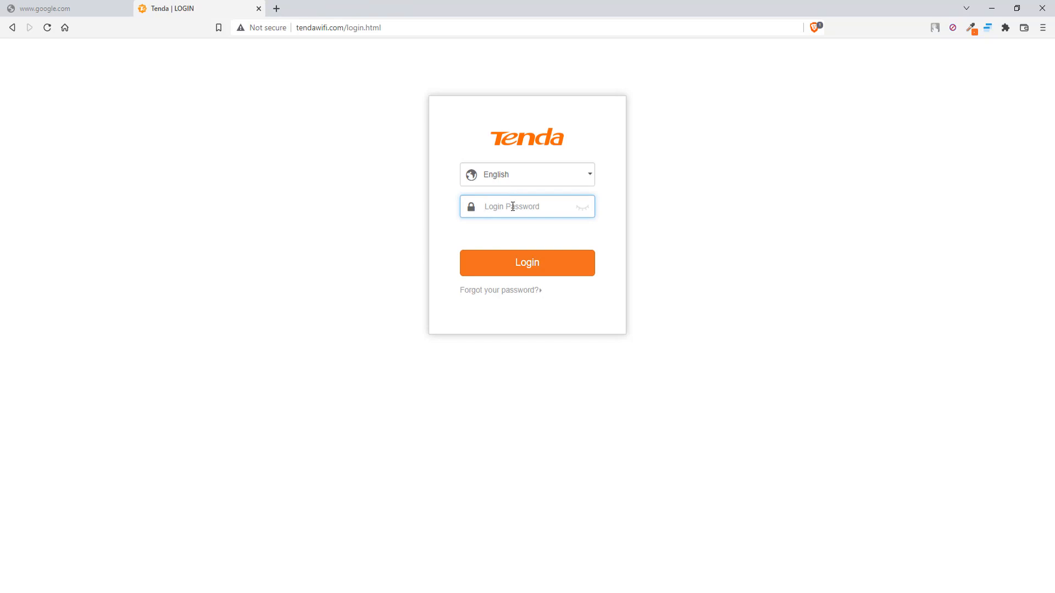
# Log in with the router password and check User Management for the native host 00:8e:f2:8a:dc:bf.
pyautogui.write('admin')
pyautogui.press('Return')
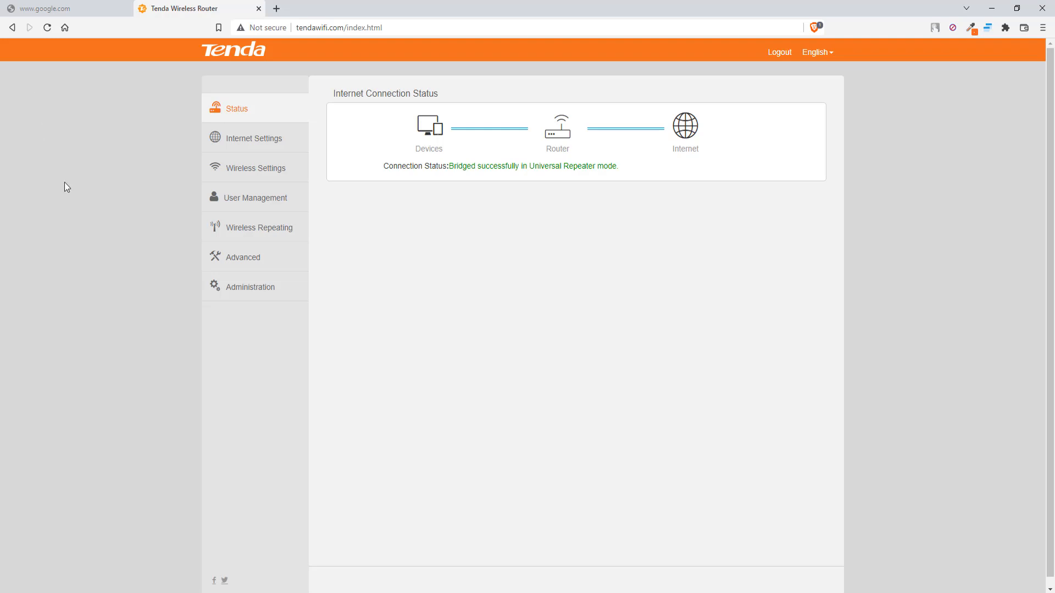
pyautogui.click(272, 208)
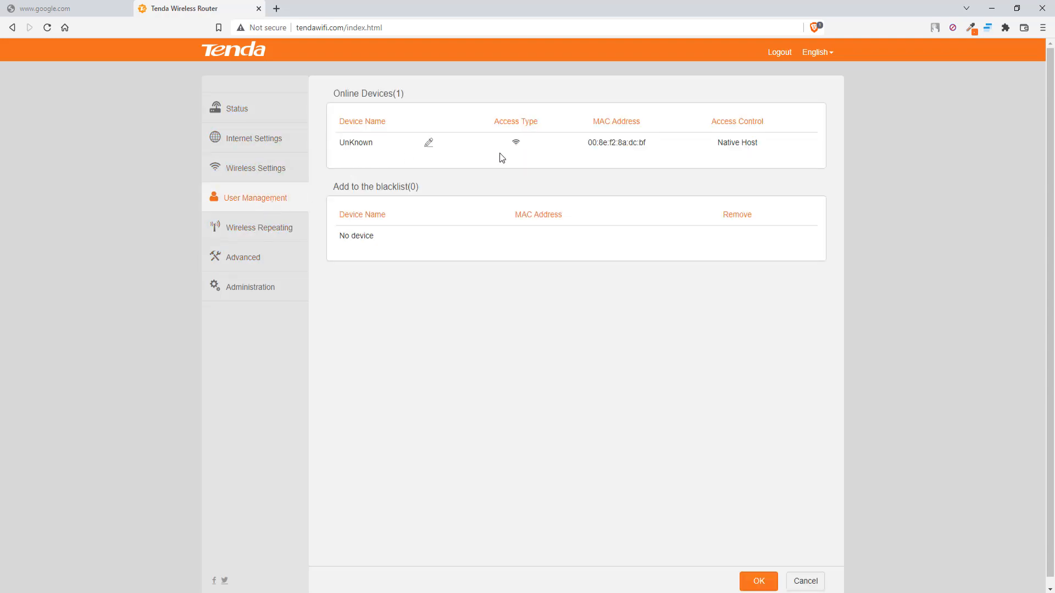
pyautogui.moveTo(720, 142); pyautogui.dragTo(764, 146)
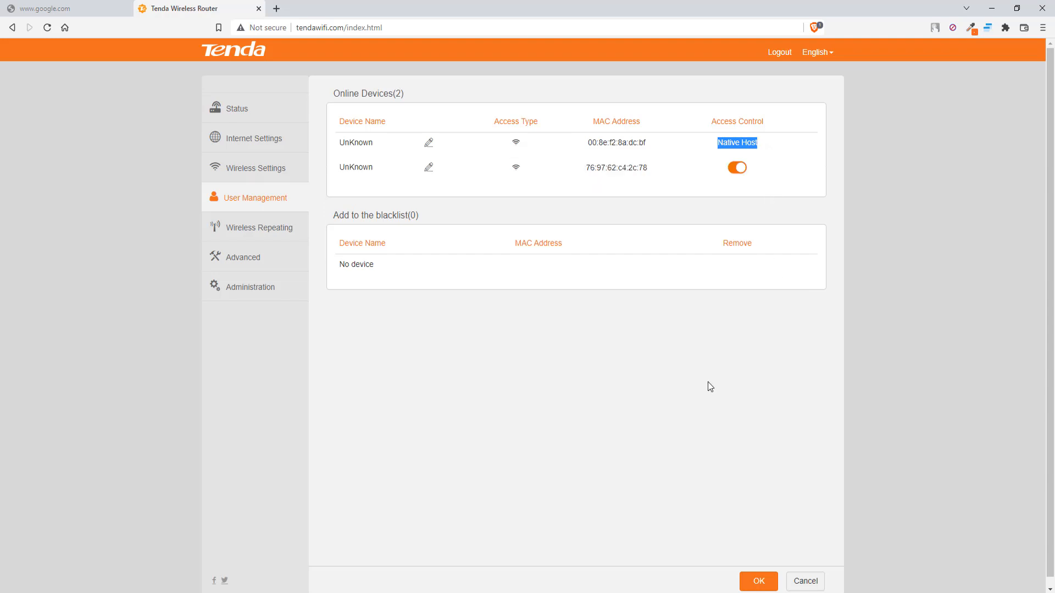
pyautogui.moveTo(577, 143); pyautogui.dragTo(648, 144)
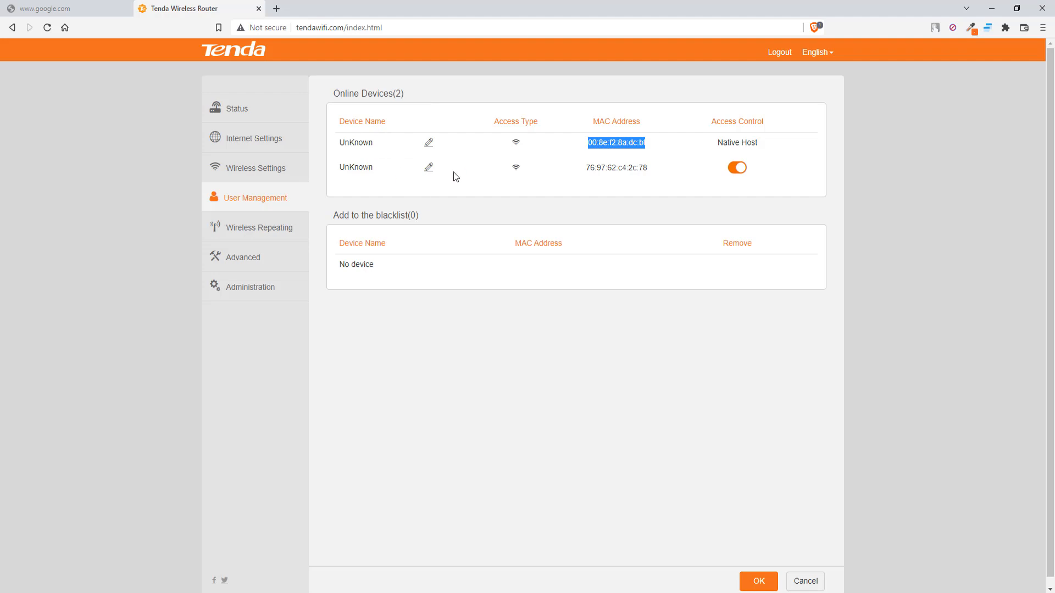
pyautogui.click(632, 185)
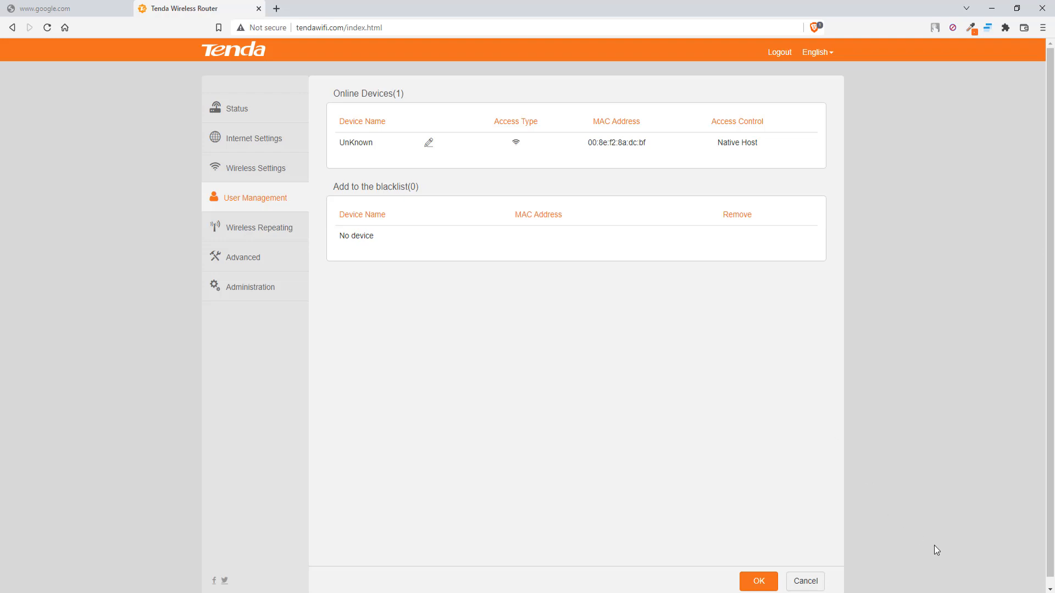
# Show the Windows Wi-Fi list with Aone Quality connected and TP-Link_4620 available.
pyautogui.click(959, 592)
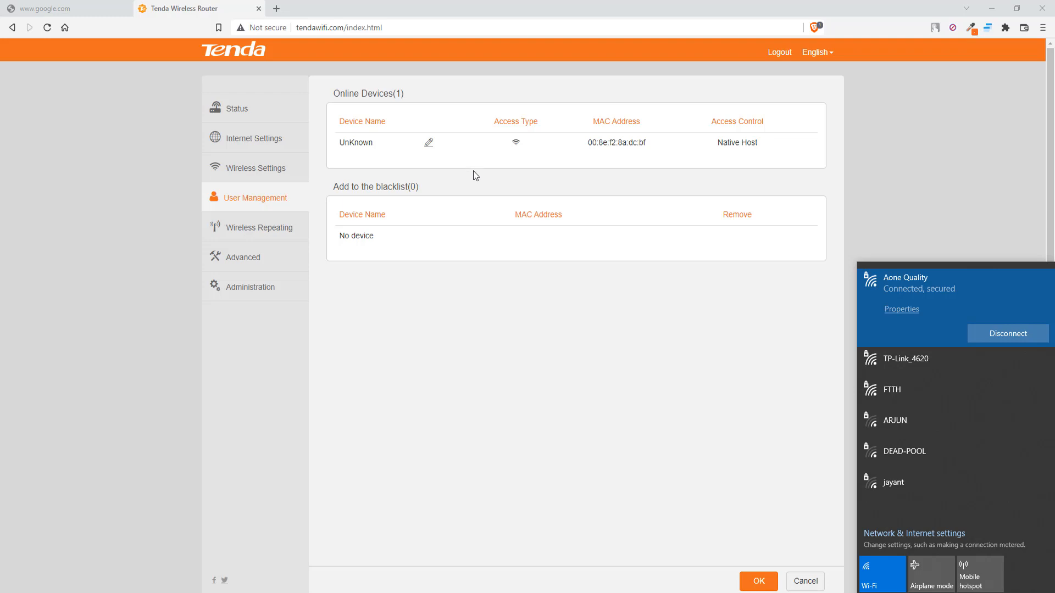
# Check the WiFi password in Wireless Settings and the Wireless Repeating page, then return to User Management.
pyautogui.click(235, 170)
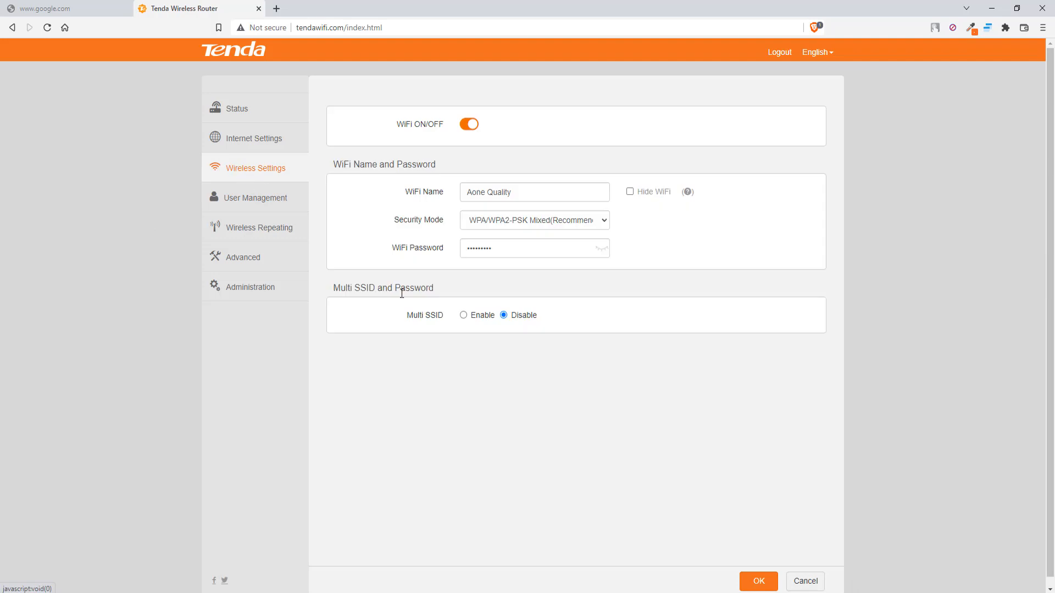
pyautogui.click(602, 250)
pyautogui.click(604, 251)
pyautogui.click(276, 231)
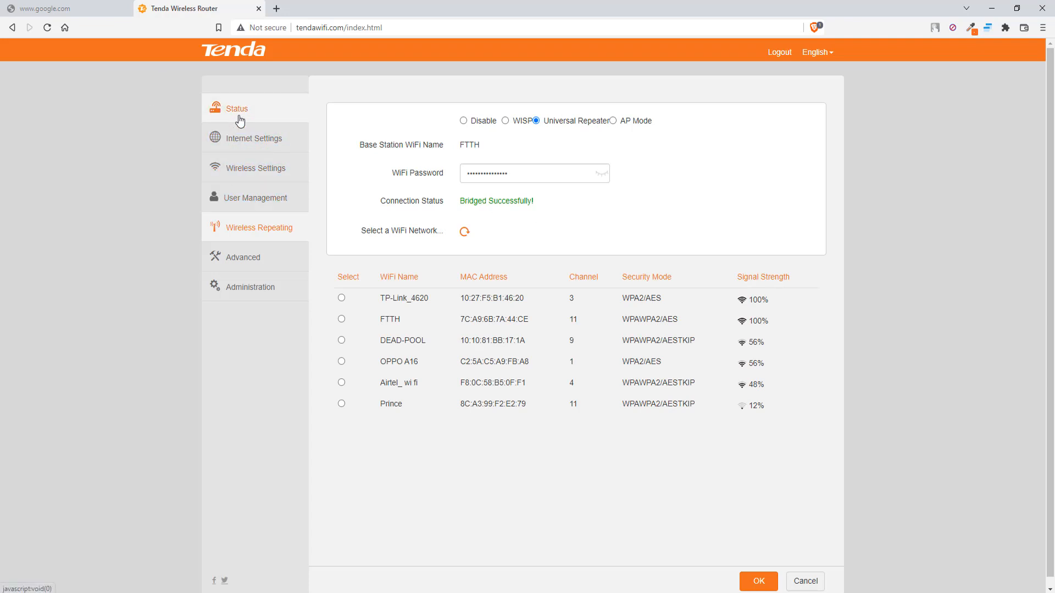
pyautogui.click(257, 199)
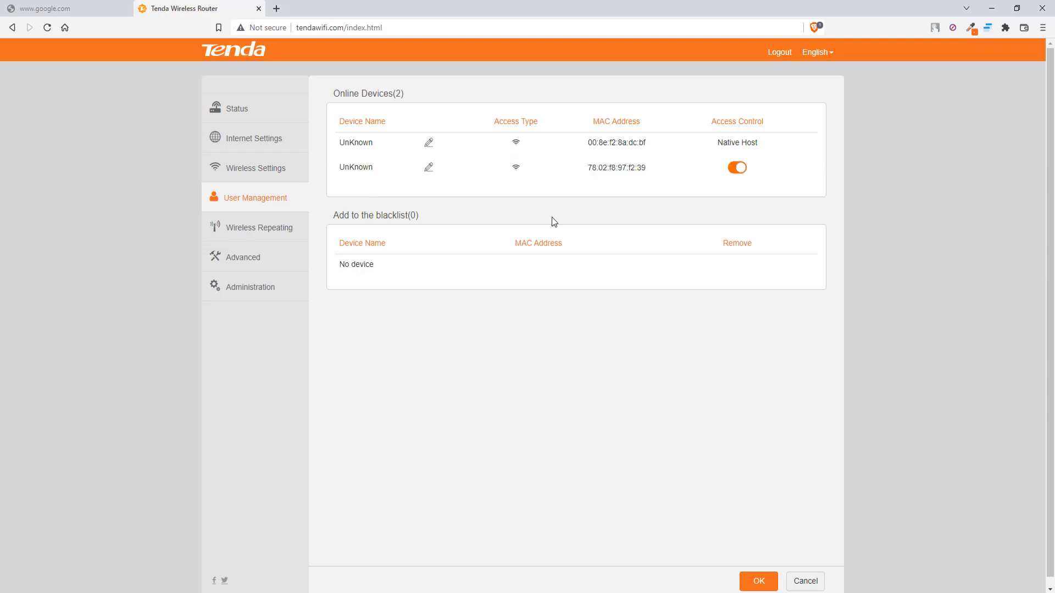
pyautogui.click(259, 268)
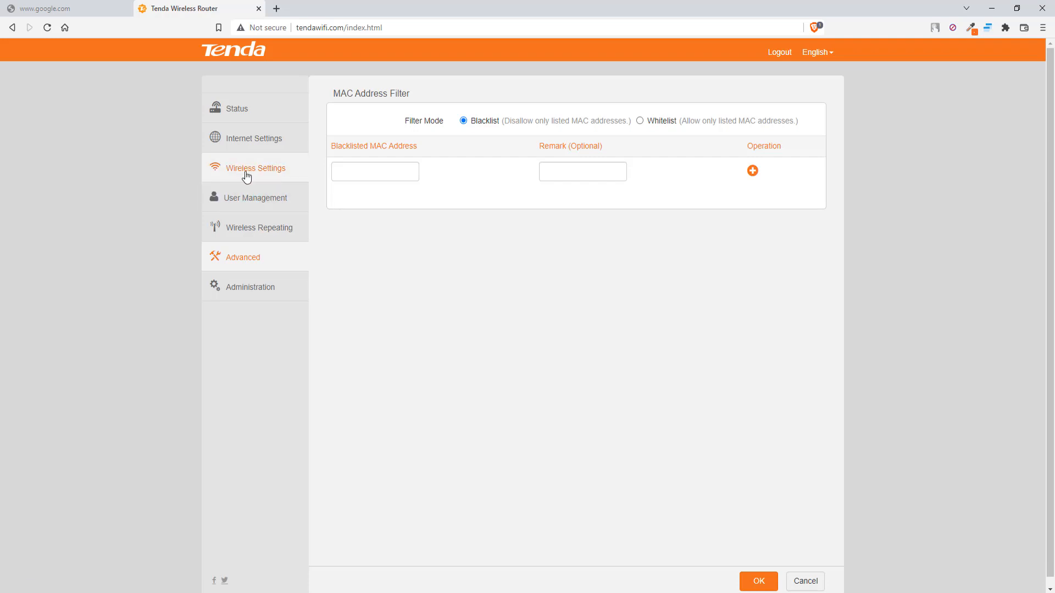
pyautogui.click(254, 199)
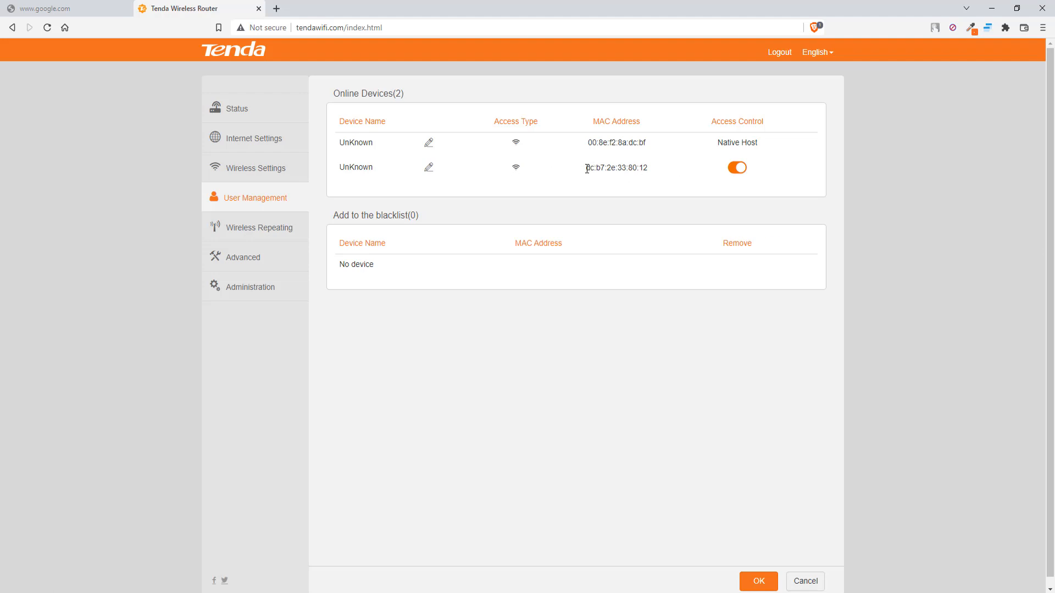
pyautogui.moveTo(587, 169); pyautogui.dragTo(657, 172)
pyautogui.rightClick(637, 169)
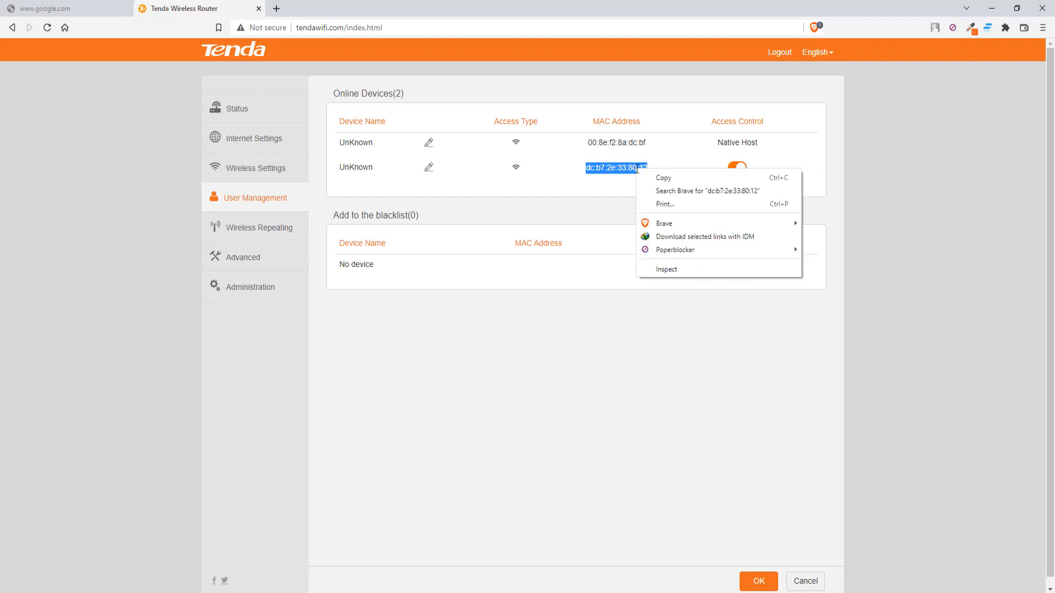
pyautogui.click(658, 179)
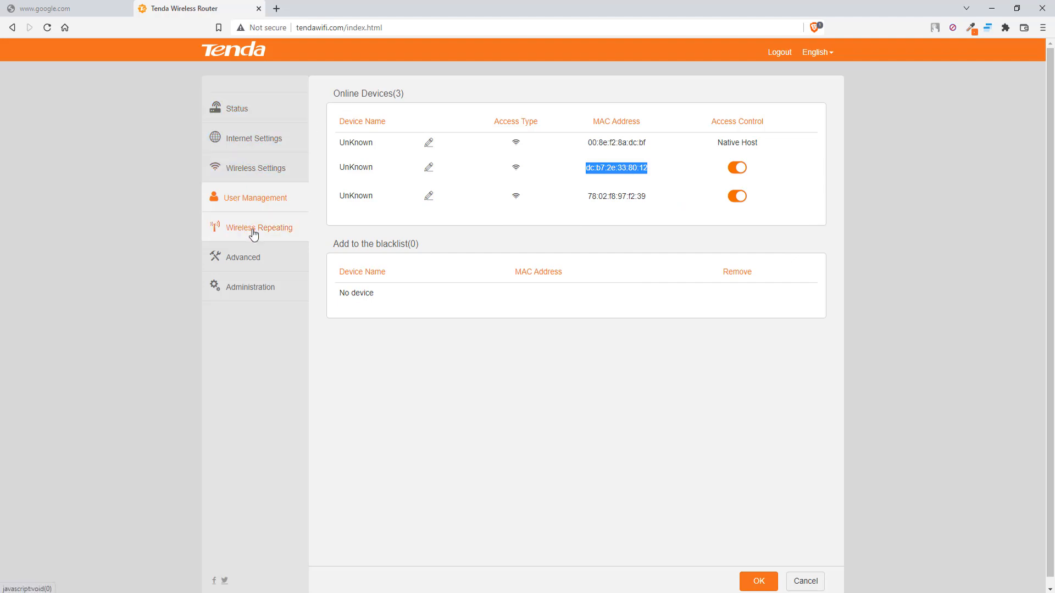
# Switch MAC Address Filter to Whitelist, add DC:B7:2E:33:80:12, and save.
pyautogui.click(261, 262)
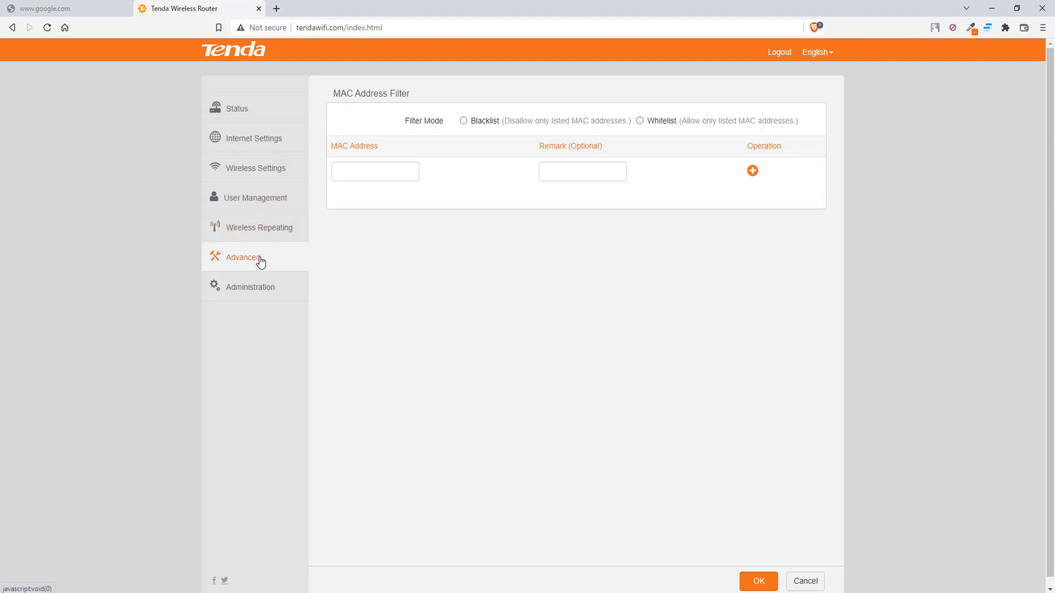
pyautogui.click(640, 121)
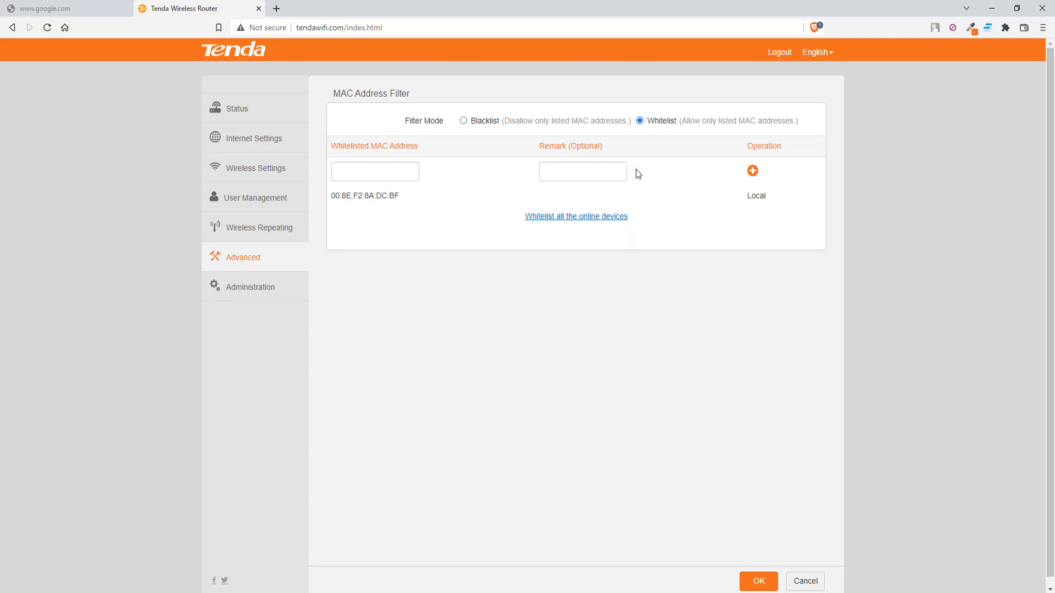
pyautogui.rightClick(382, 176)
pyautogui.click(426, 262)
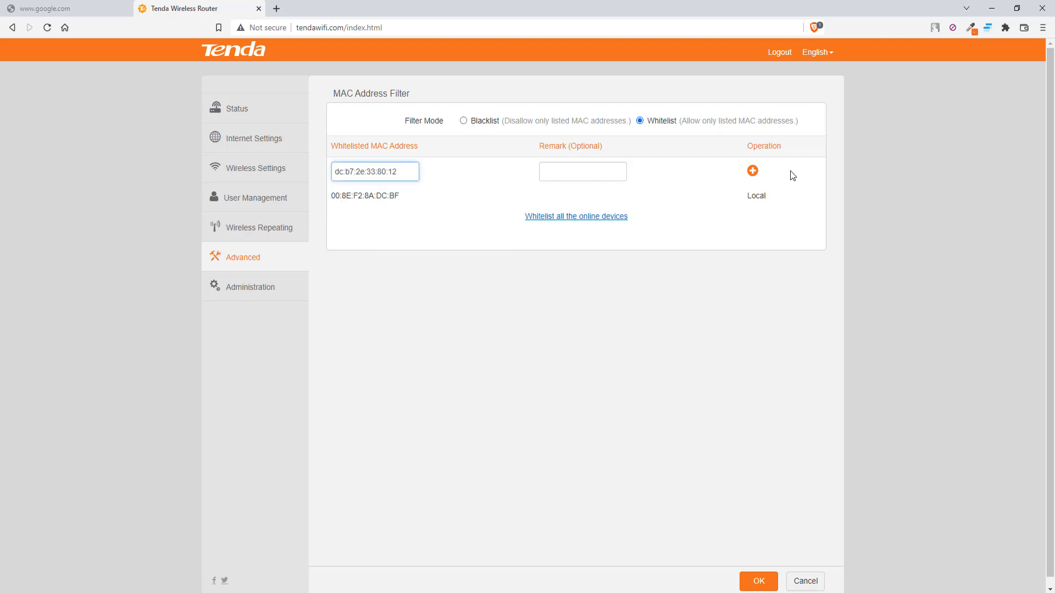
pyautogui.click(753, 171)
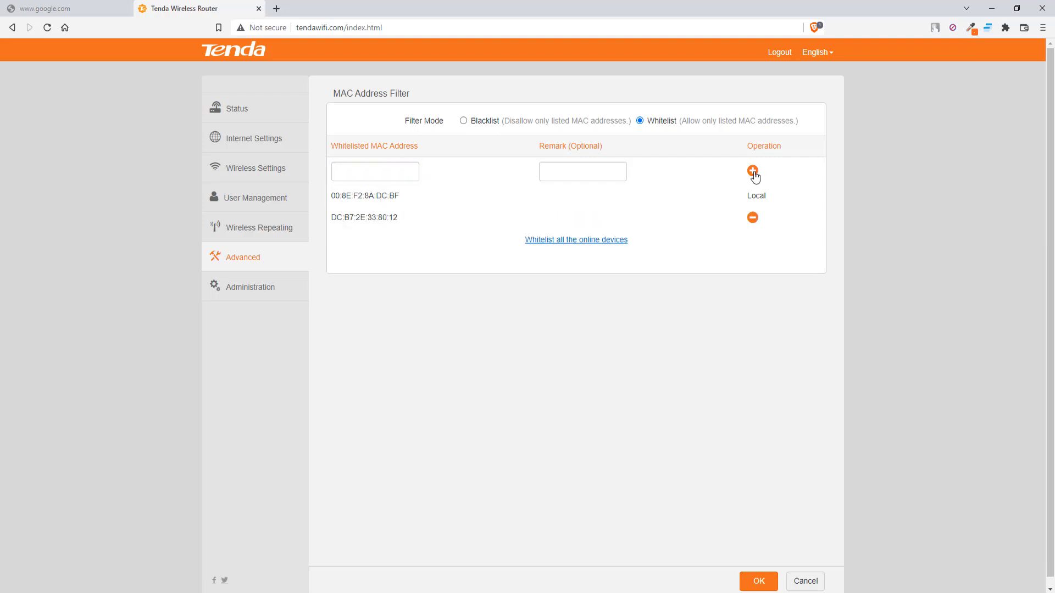
pyautogui.click(757, 582)
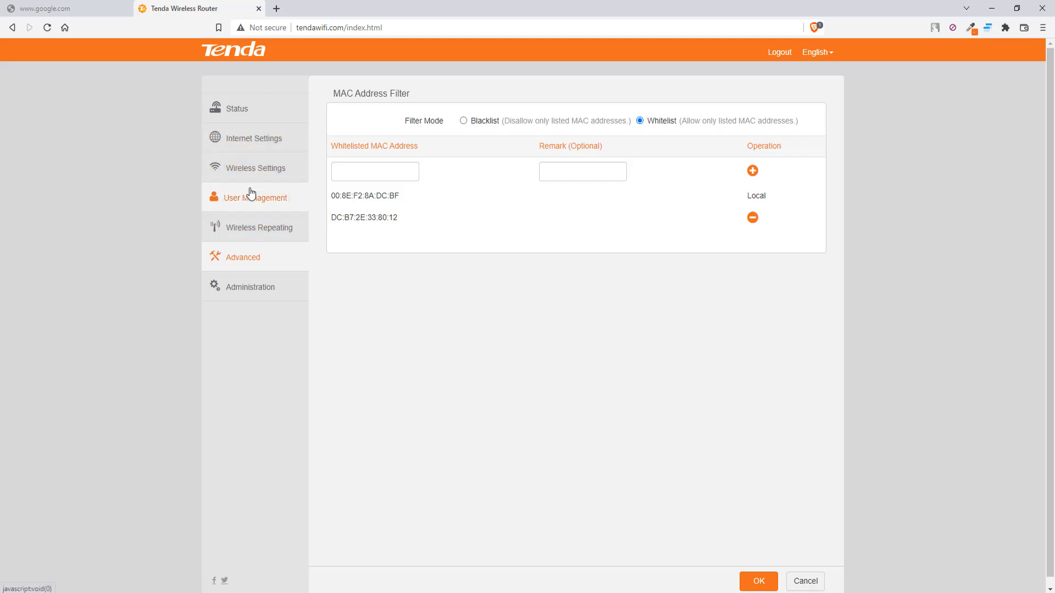
# Recheck Online Devices, confirming 00:8e:f2:8a:dc:bf and dc:b7:2e:33:80:12 are both online.
pyautogui.click(266, 202)
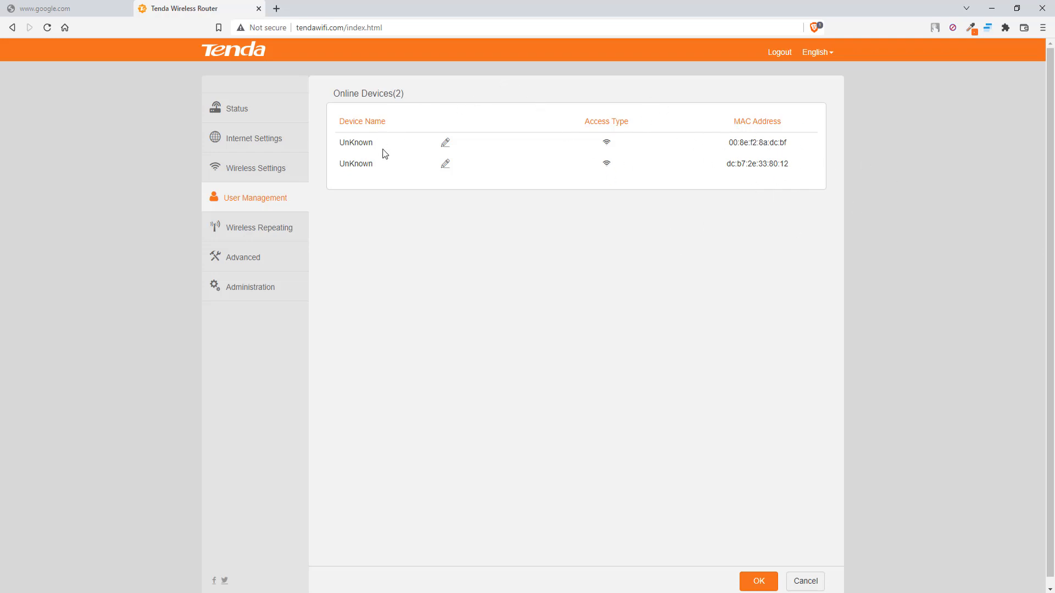
pyautogui.click(269, 233)
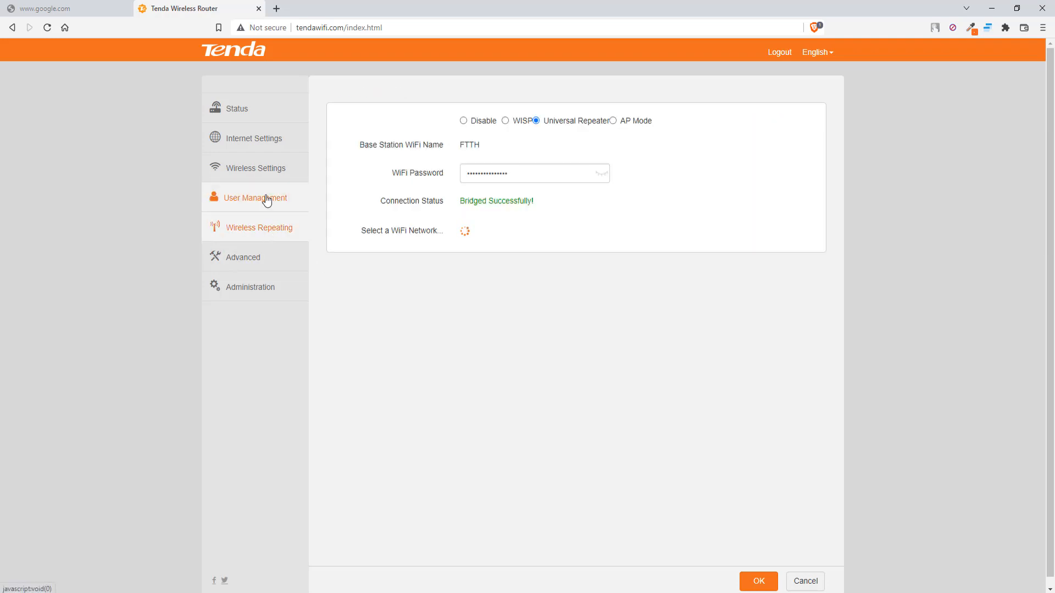
pyautogui.click(252, 199)
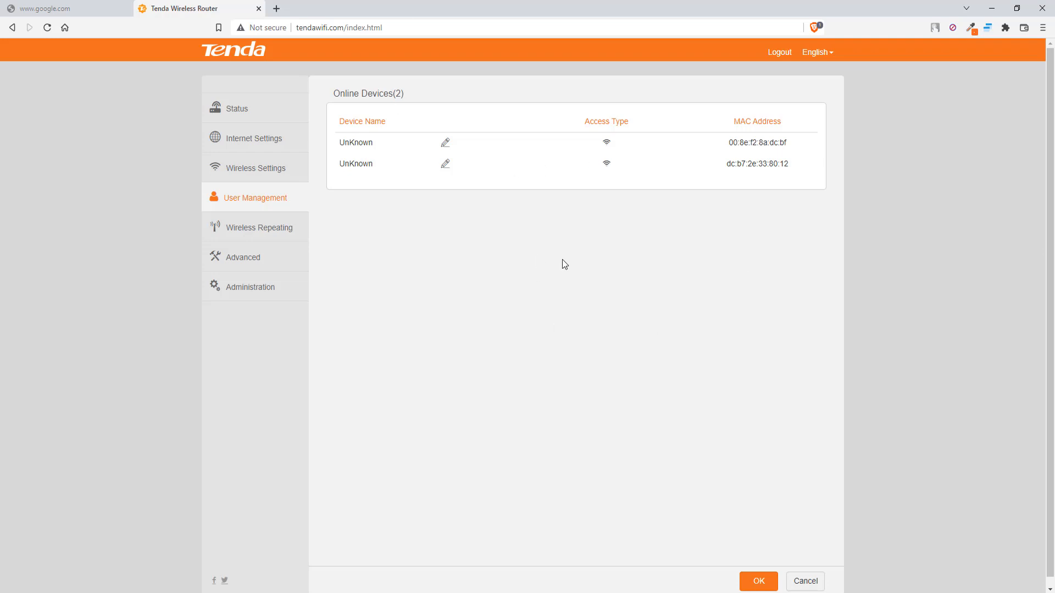
# Open the second device's name editor and close it without renaming.
pyautogui.click(445, 164)
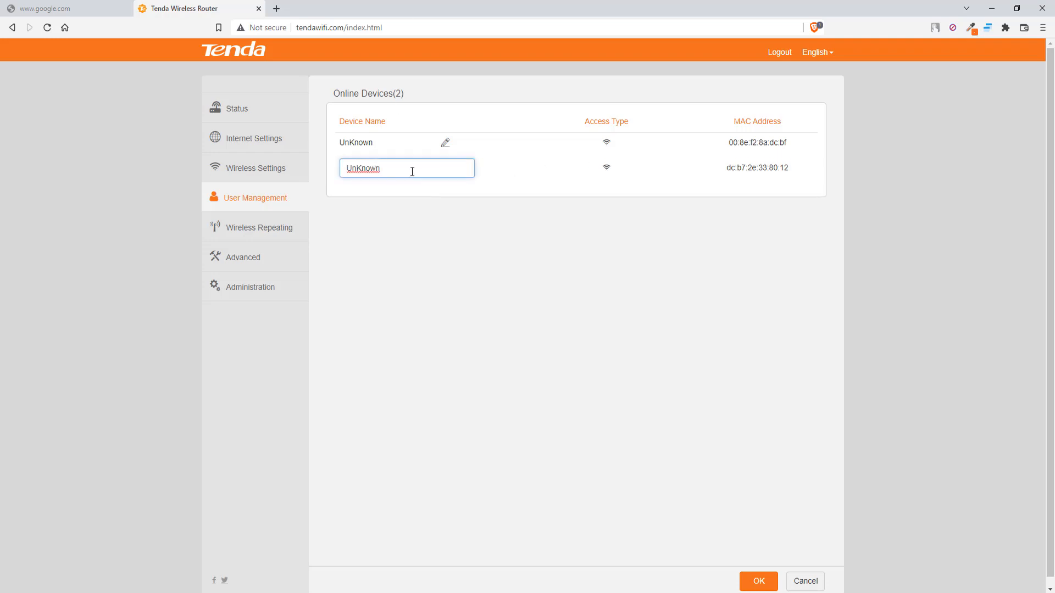
pyautogui.click(657, 294)
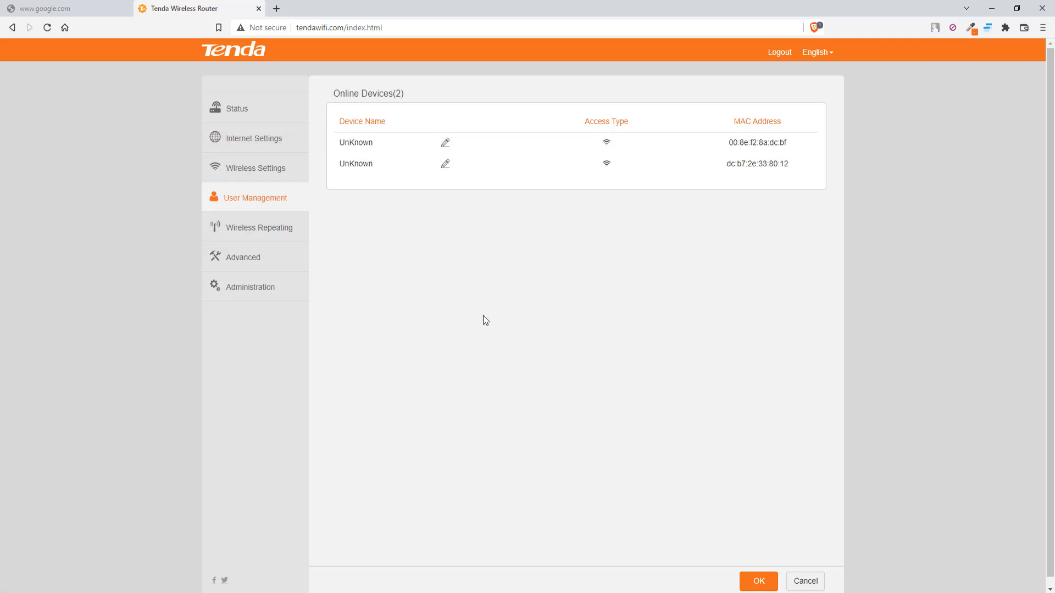
# Begin a new whitelist MAC entry, check the online devices, then return to MAC Address Filter.
pyautogui.click(246, 256)
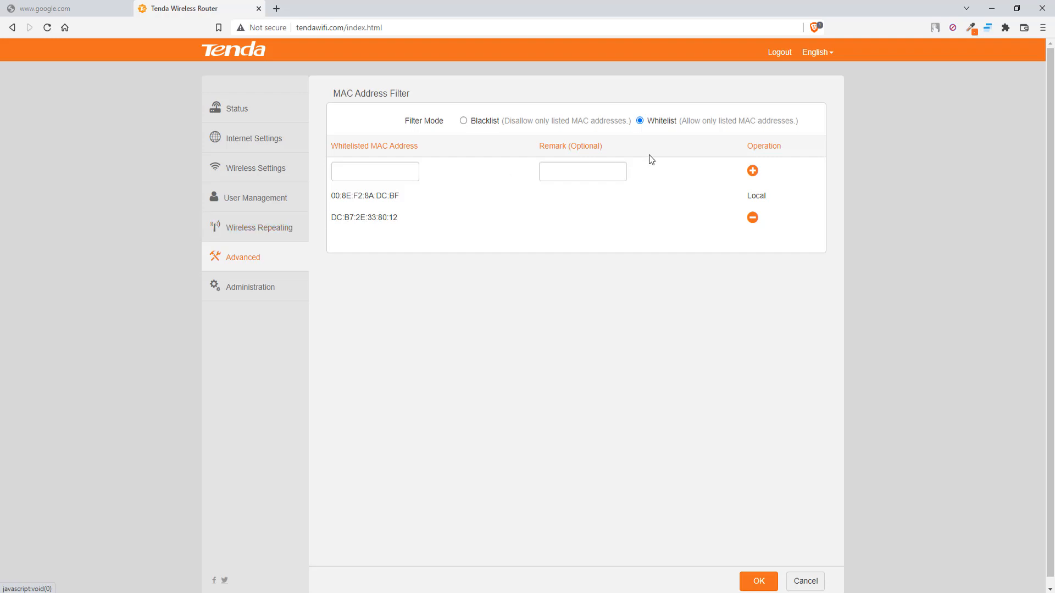
pyautogui.click(382, 170)
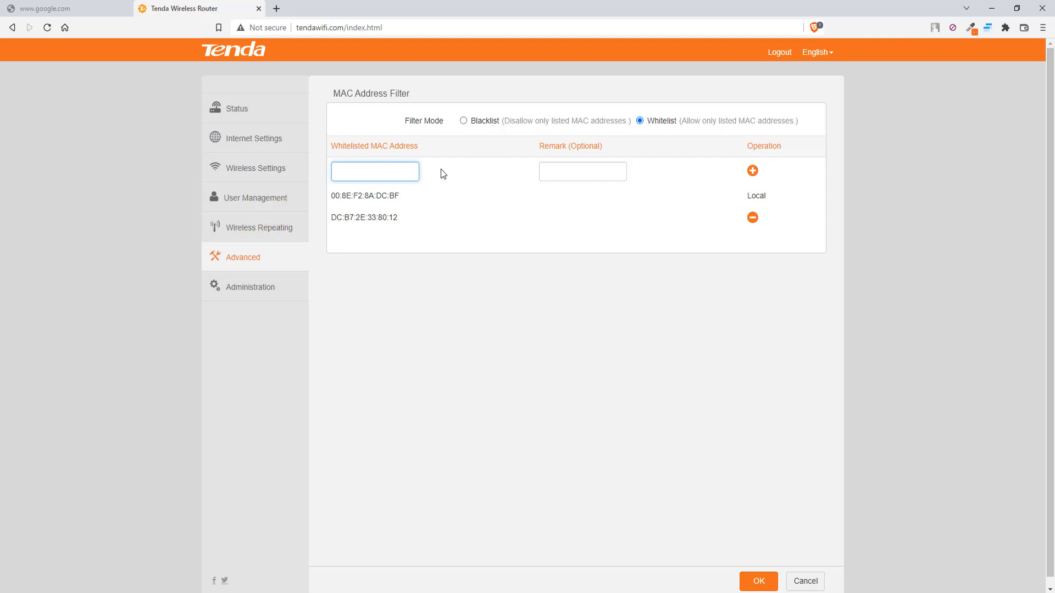
pyautogui.click(269, 199)
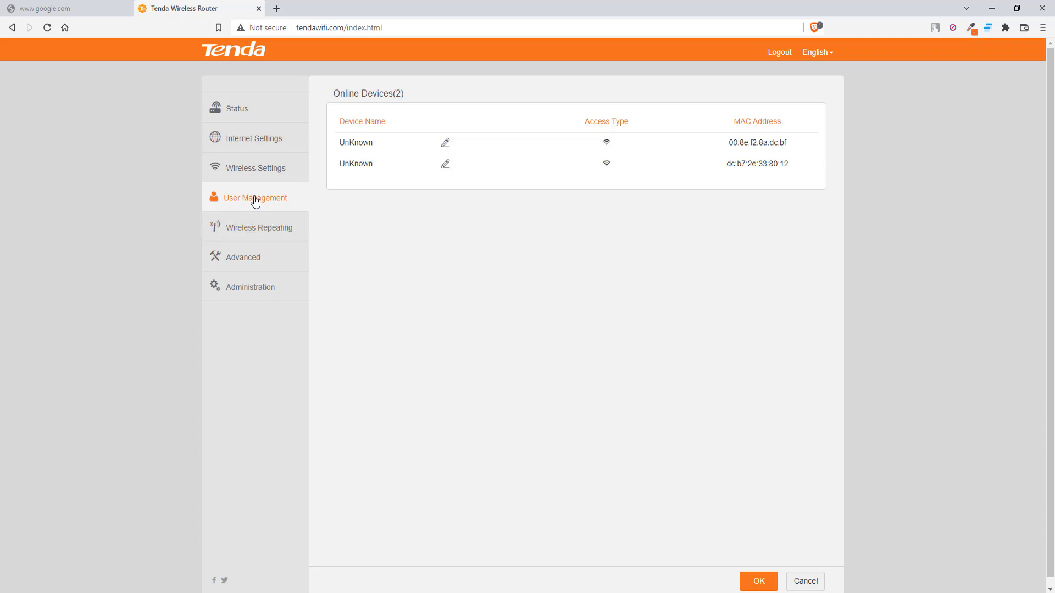
pyautogui.click(267, 259)
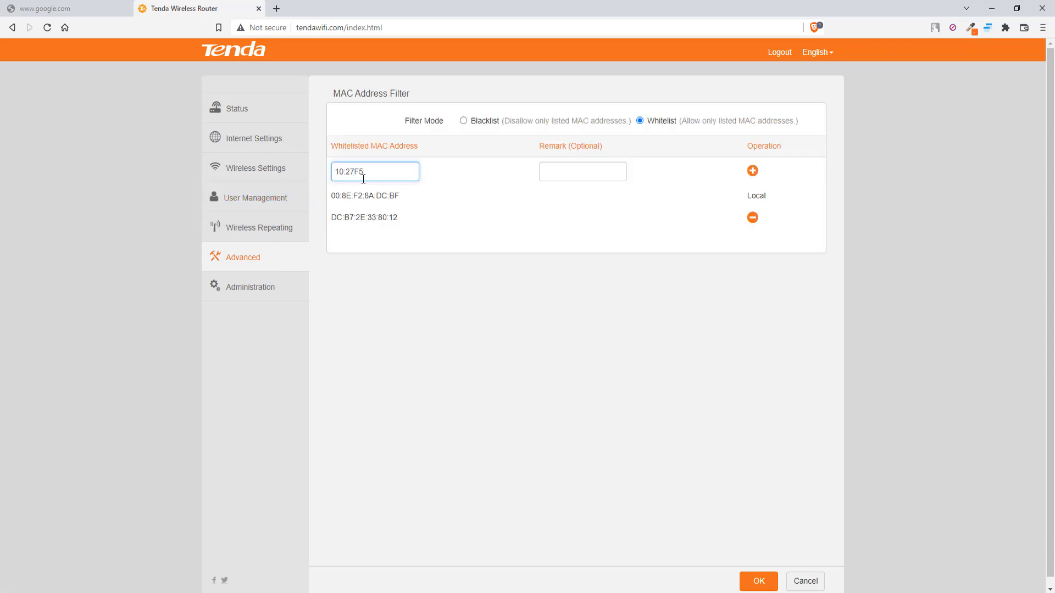
# Add MAC 10:27:F5:B1:46:20 with remark 'tplink' to the Tenda MAC whitelist.
pyautogui.write(':F5:B1:46:20')
pyautogui.click(589, 168)
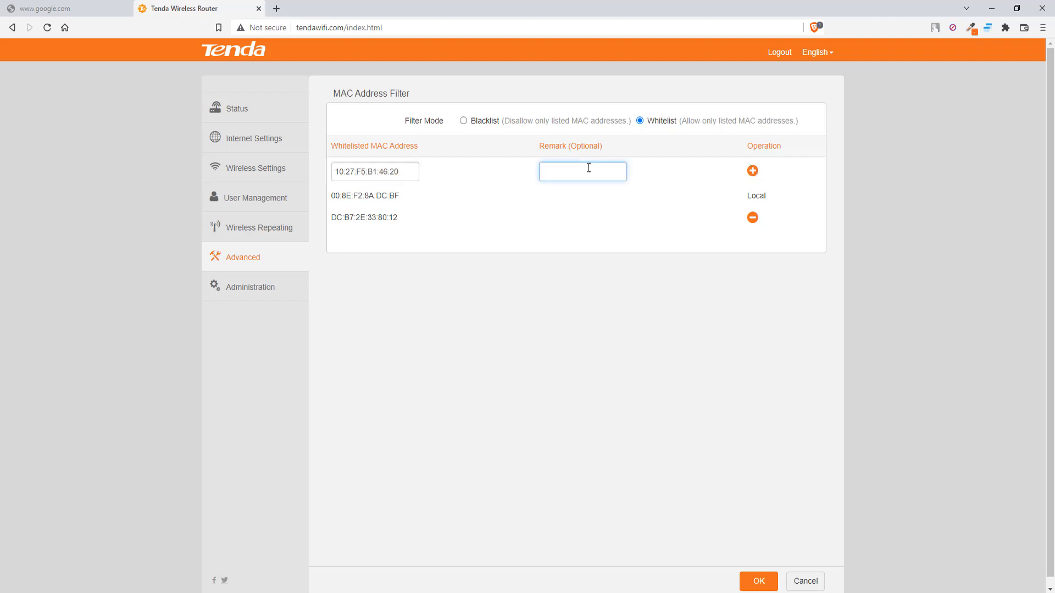
pyautogui.write('tplink')
pyautogui.click(752, 170)
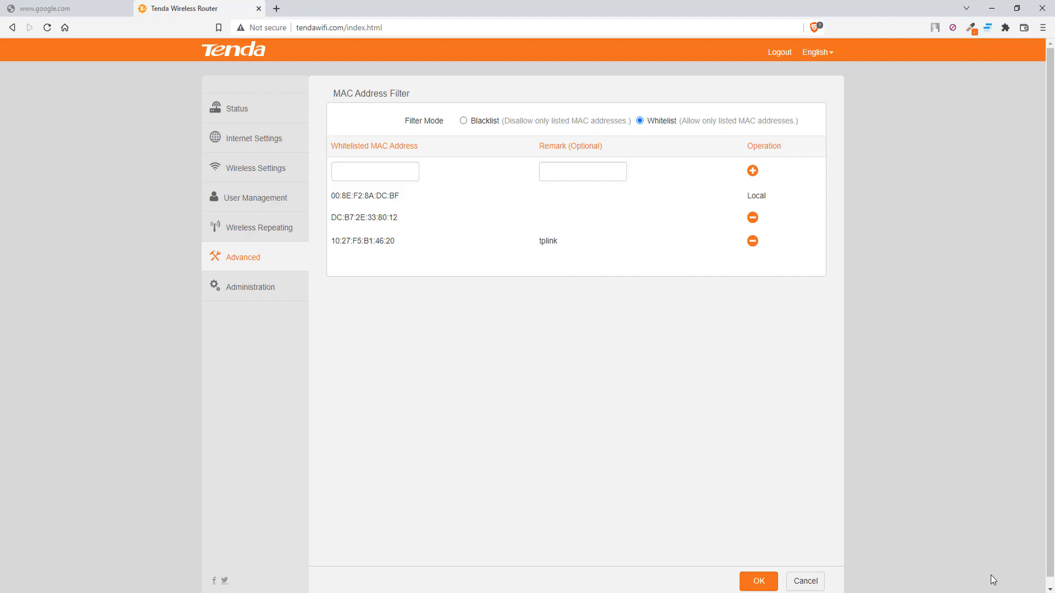
pyautogui.click(963, 592)
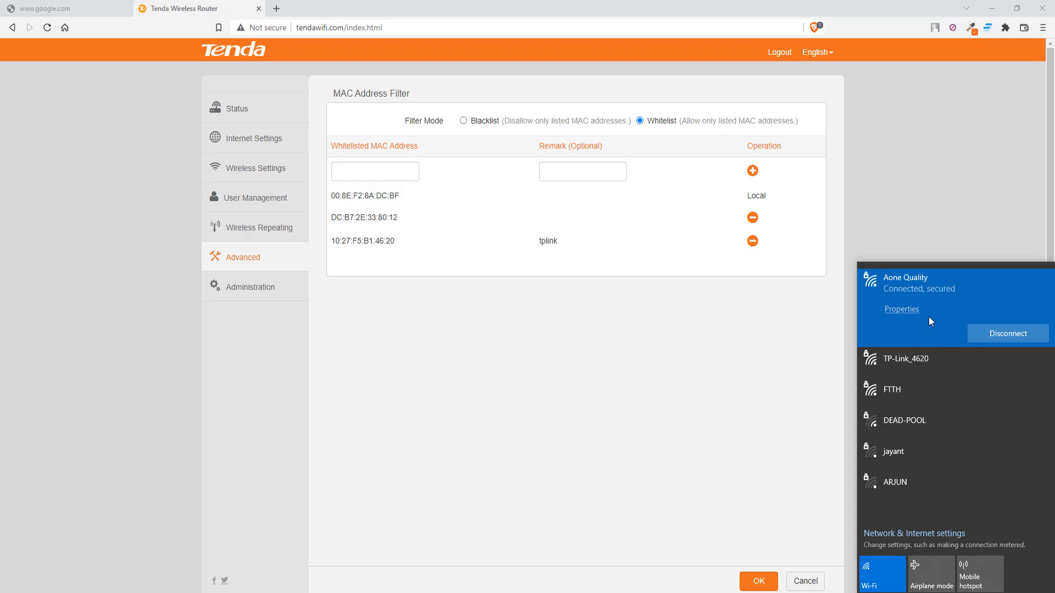
# Retest google.com, then connect the laptop to the TP-Link_4620 Wi-Fi network.
pyautogui.click(71, 5)
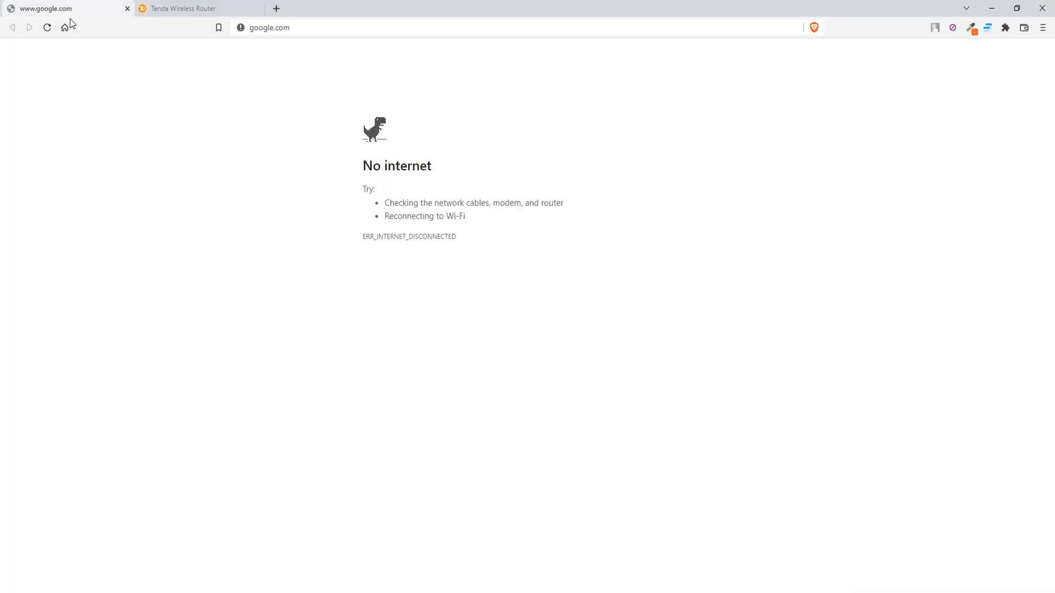
pyautogui.click(70, 28)
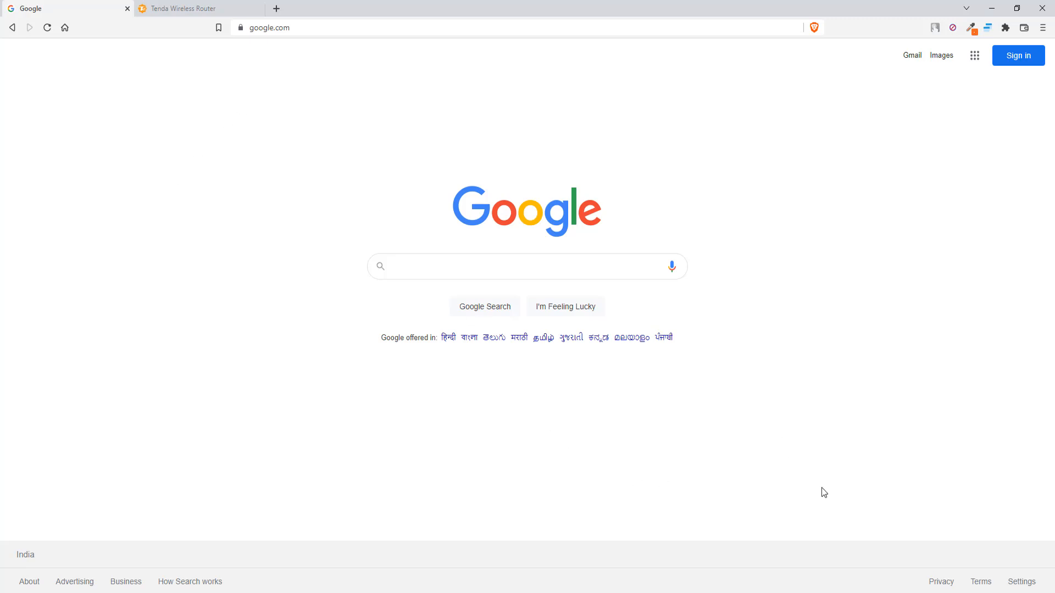
pyautogui.click(959, 592)
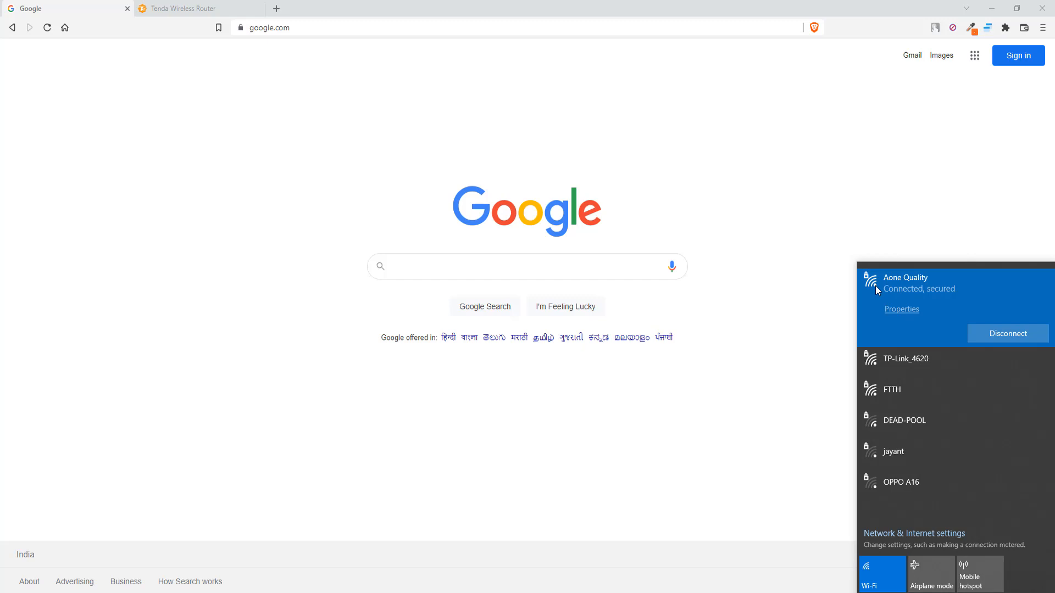
pyautogui.click(905, 360)
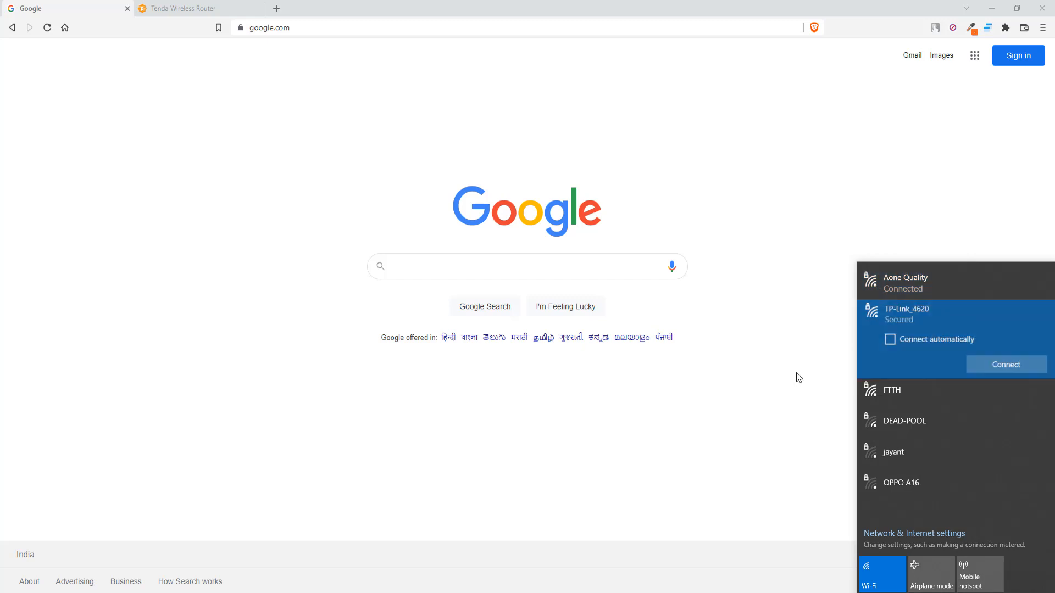
pyautogui.click(999, 364)
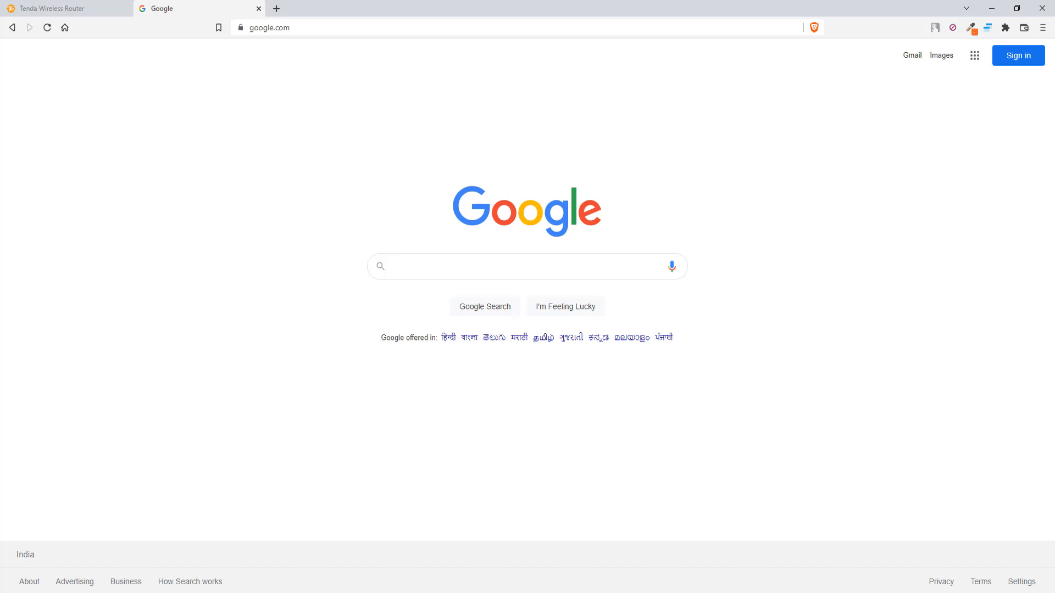
# Check the new connection and reload google.com, which fails with a DNS error.
pyautogui.click(965, 592)
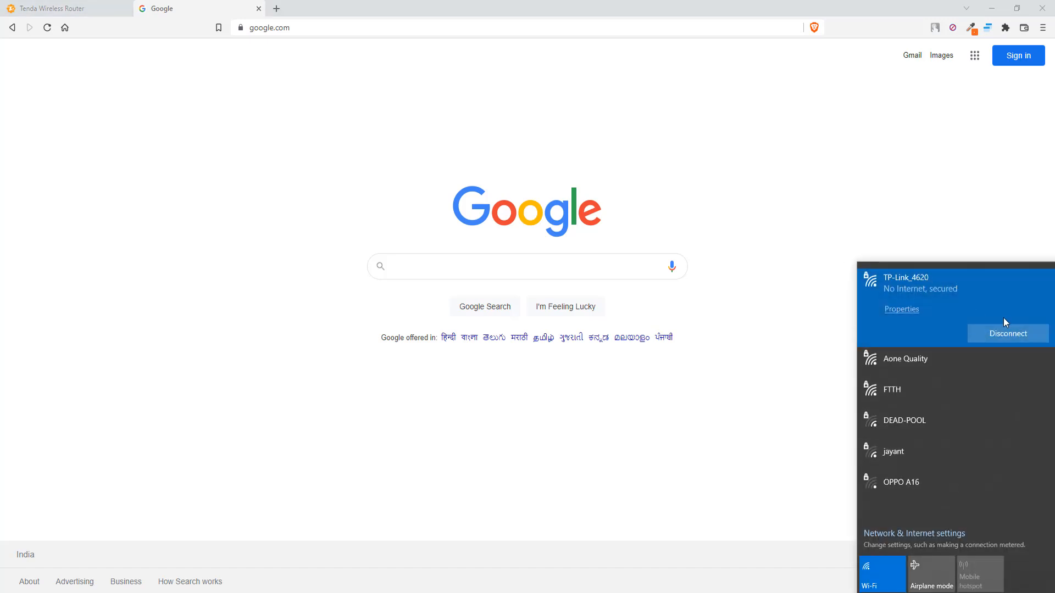
pyautogui.click(47, 27)
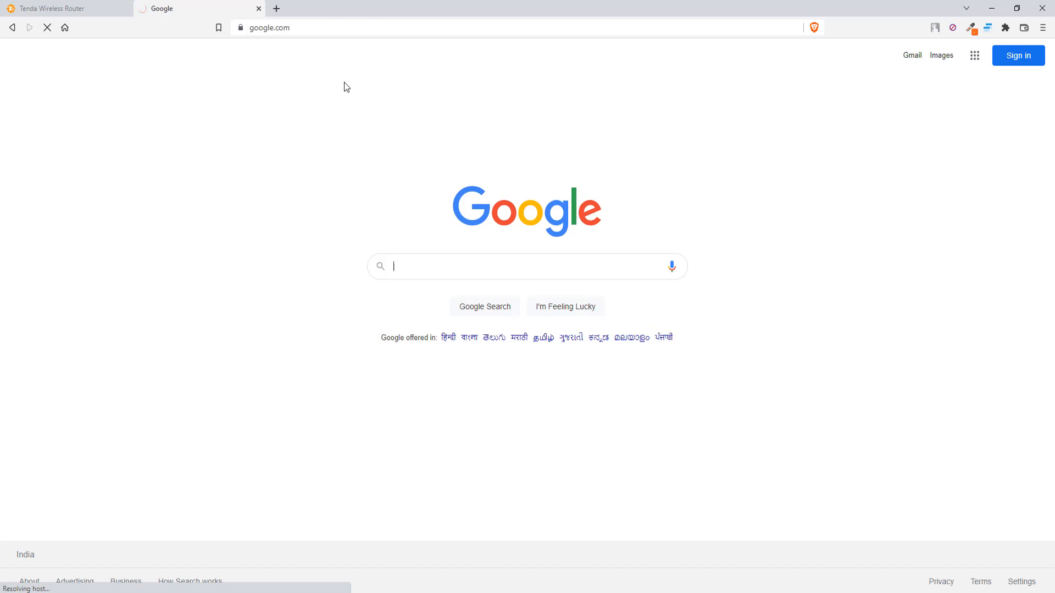
pyautogui.click(329, 28)
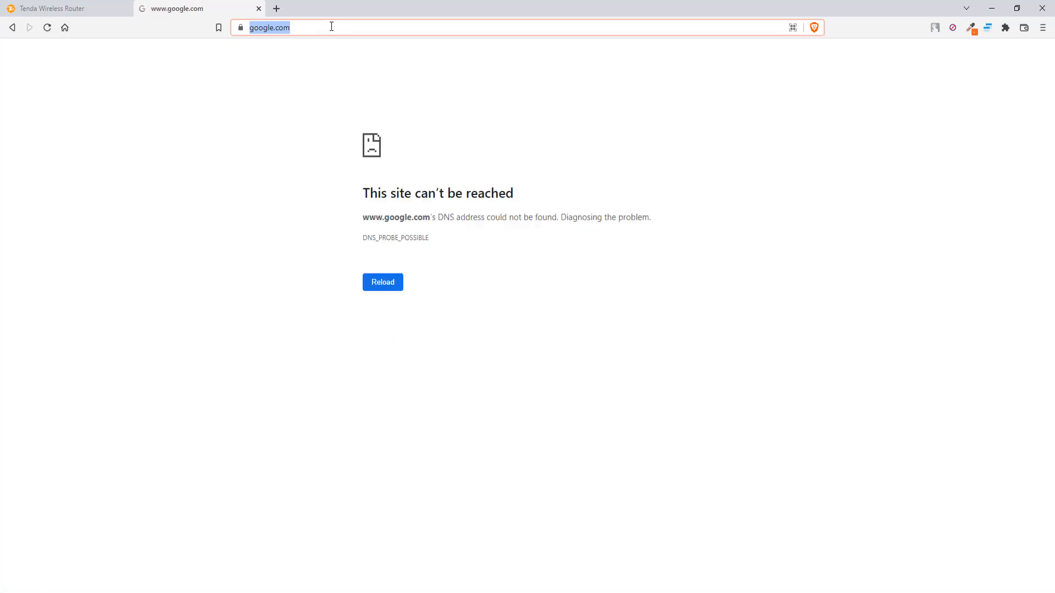
# Go to the TP-Link router address 192.168.0.1 in Brave.
pyautogui.write('192.168.')
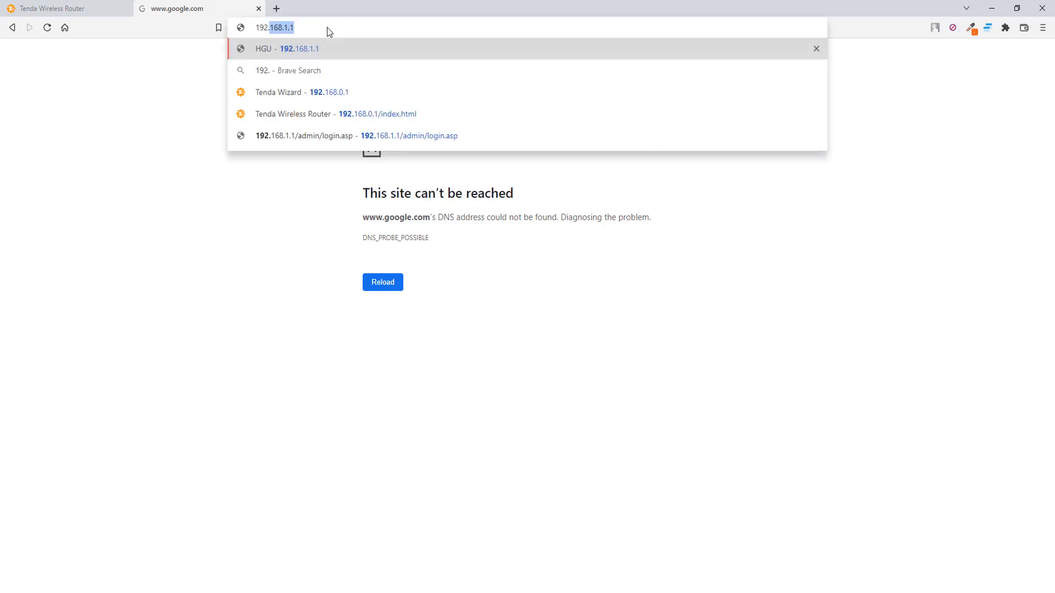
pyautogui.write('0.1')
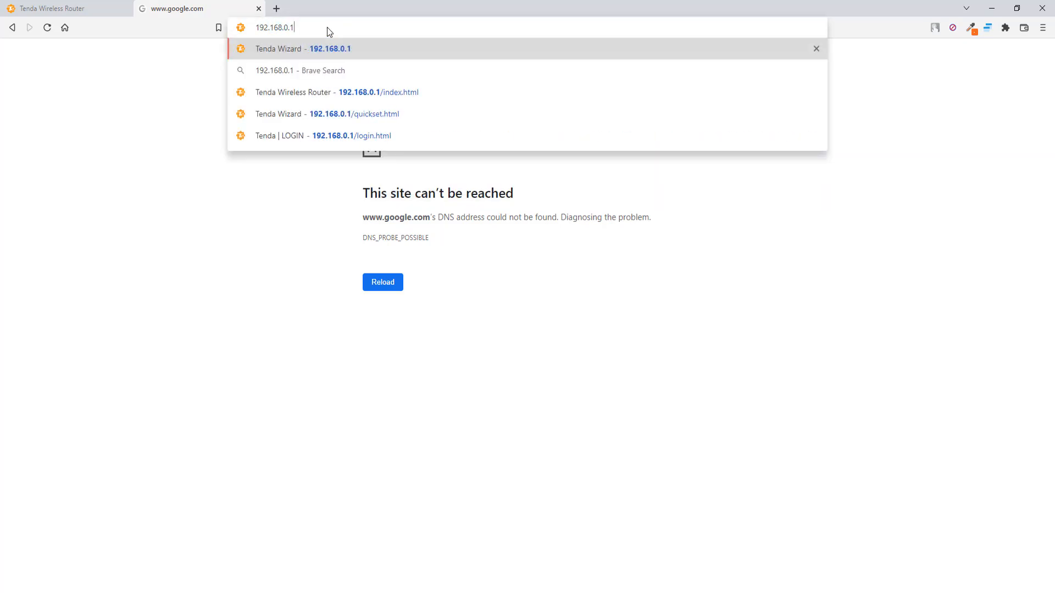
pyautogui.press('Return')
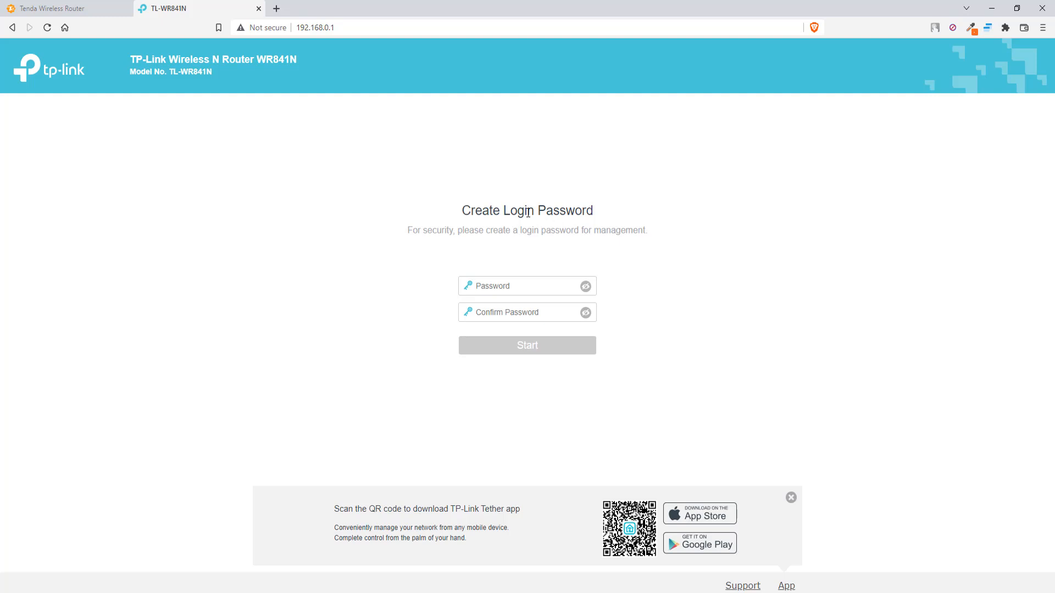
# Create and confirm a new TP-Link admin login password, then start.
pyautogui.click(541, 286)
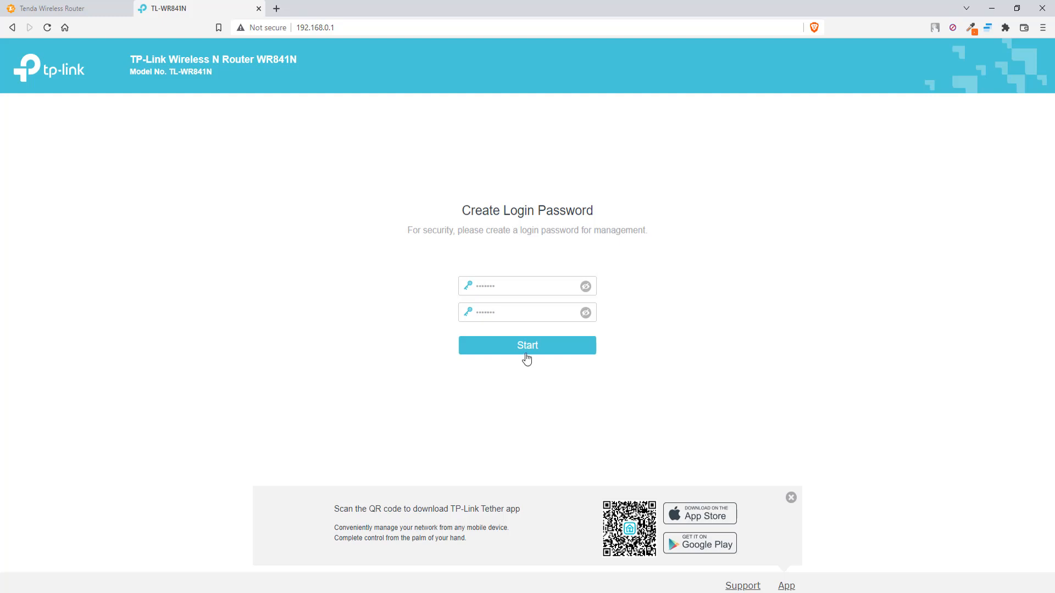
pyautogui.click(526, 357)
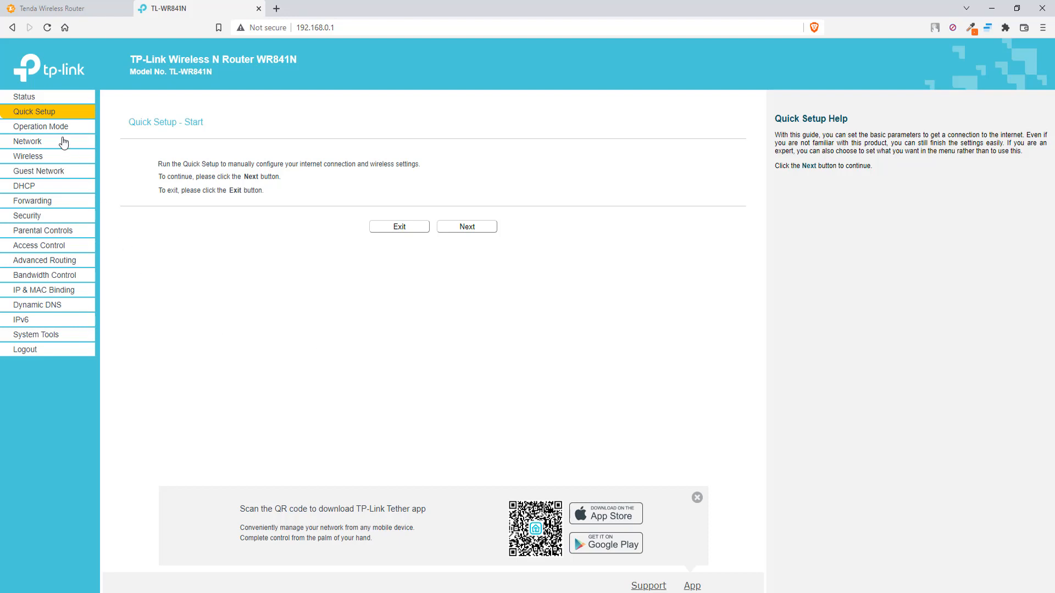
# Browse the Network and Wireless menus, then advance Quick Setup to the Operation Mode step.
pyautogui.click(44, 142)
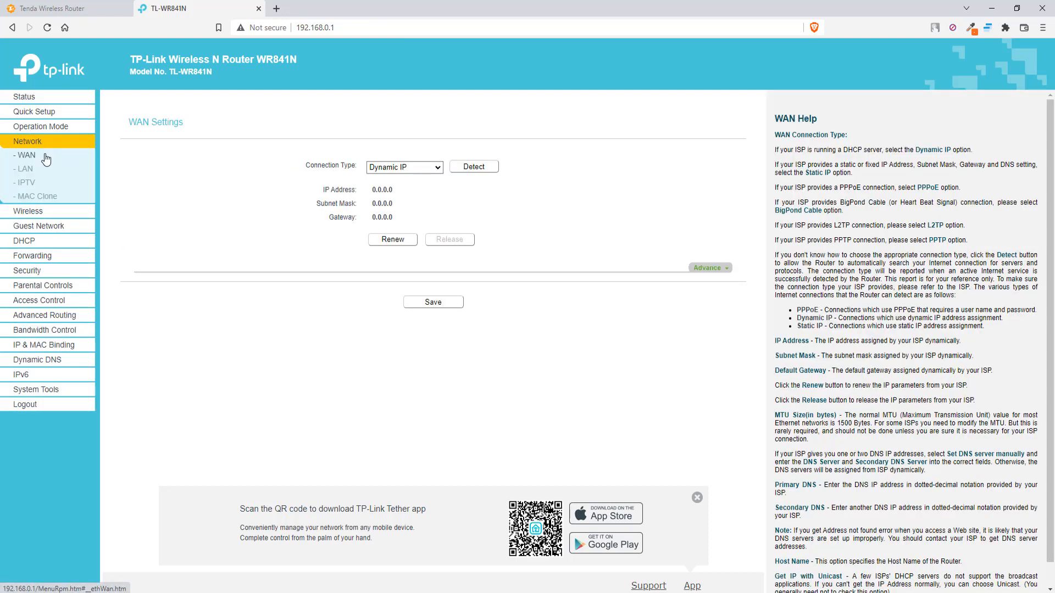
pyautogui.click(55, 213)
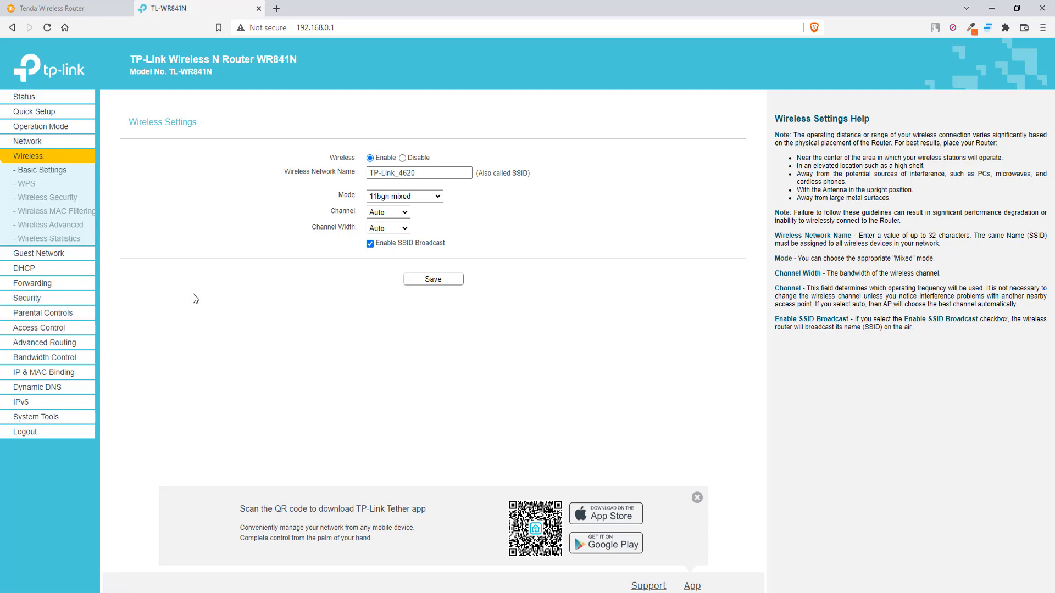
pyautogui.click(43, 114)
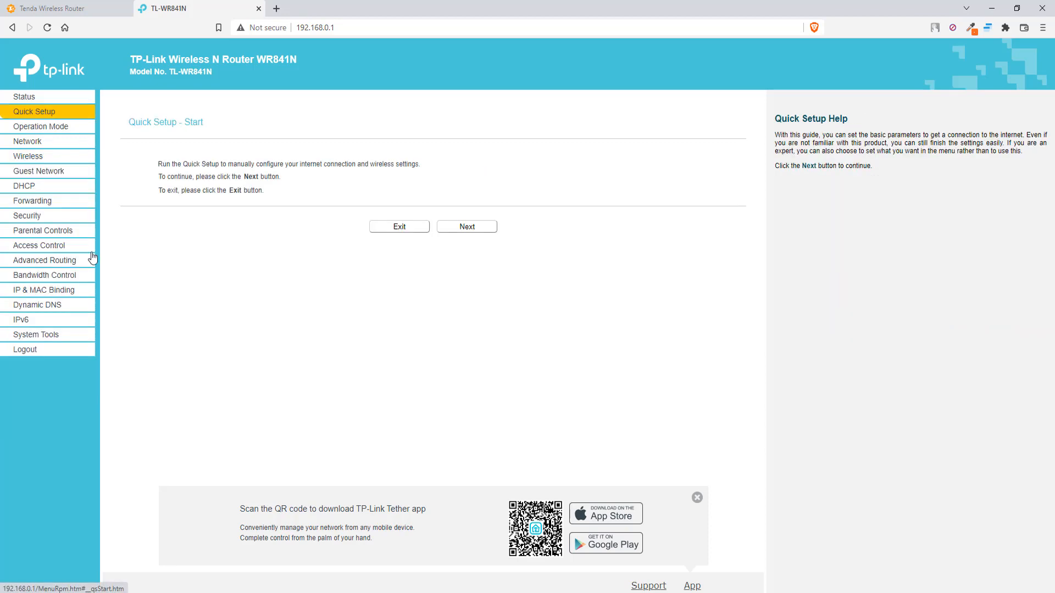
pyautogui.click(467, 226)
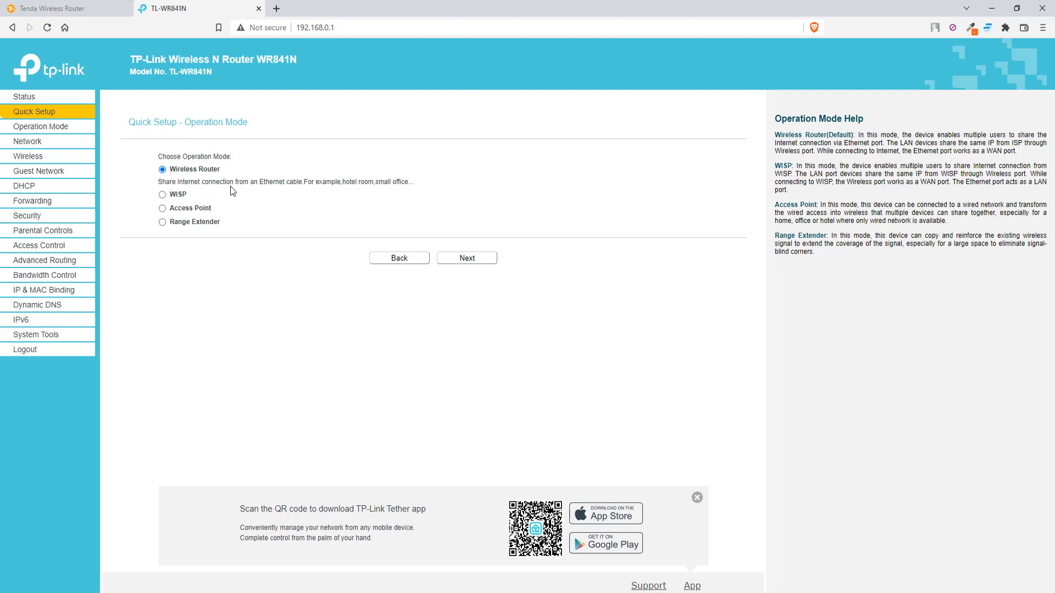
# Try the WISP and Access Point operation modes, settling on Range Extender.
pyautogui.click(162, 195)
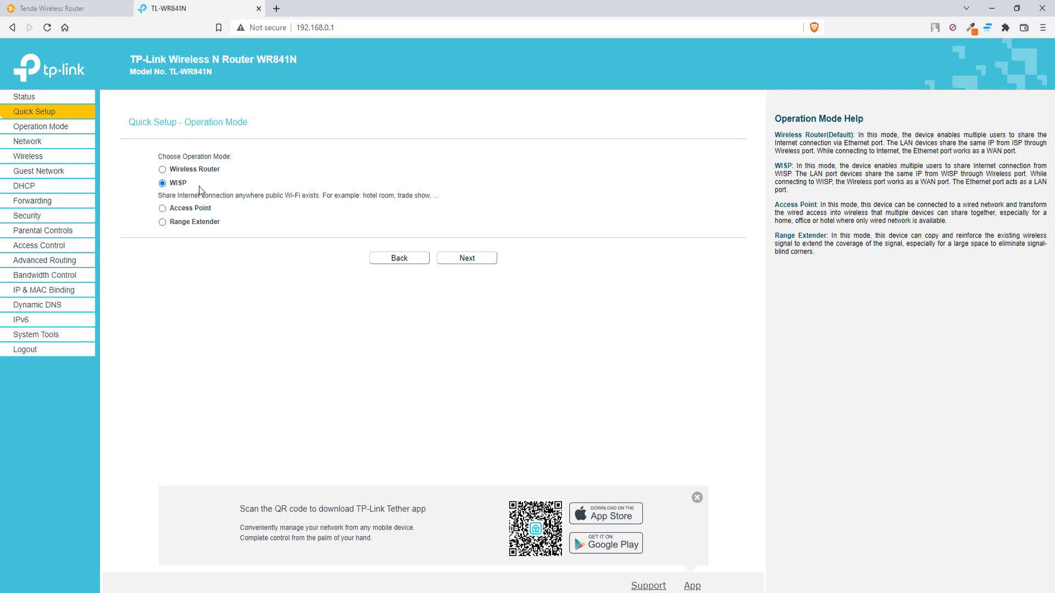
pyautogui.click(163, 209)
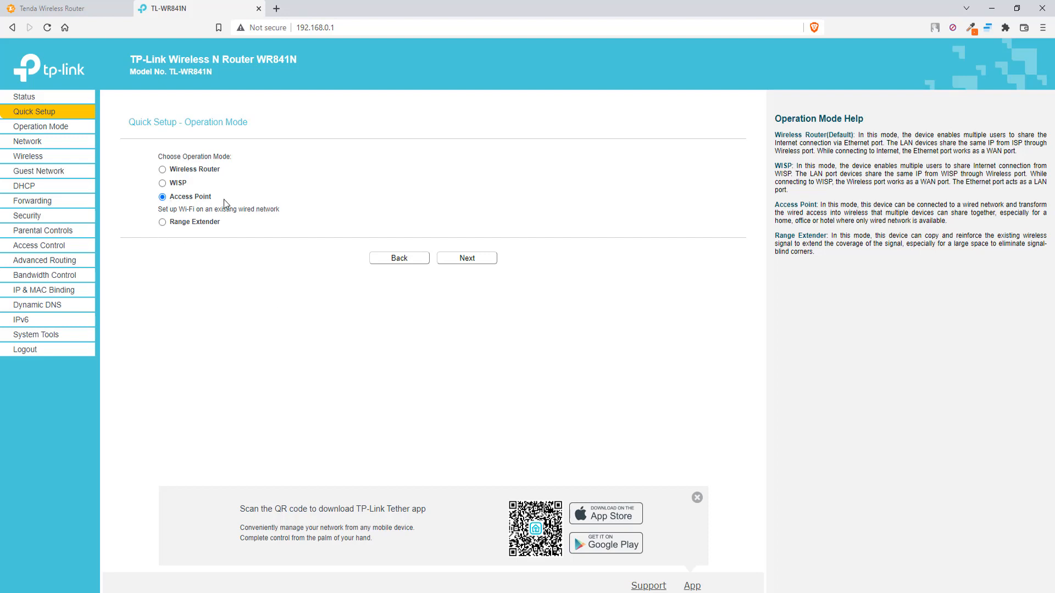
pyautogui.click(163, 222)
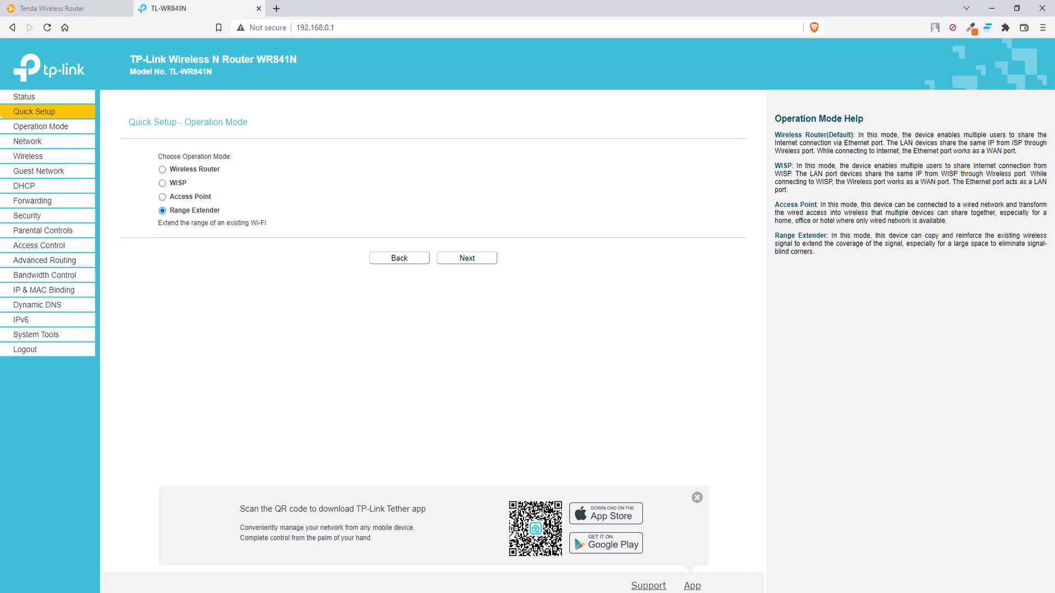
pyautogui.click(957, 592)
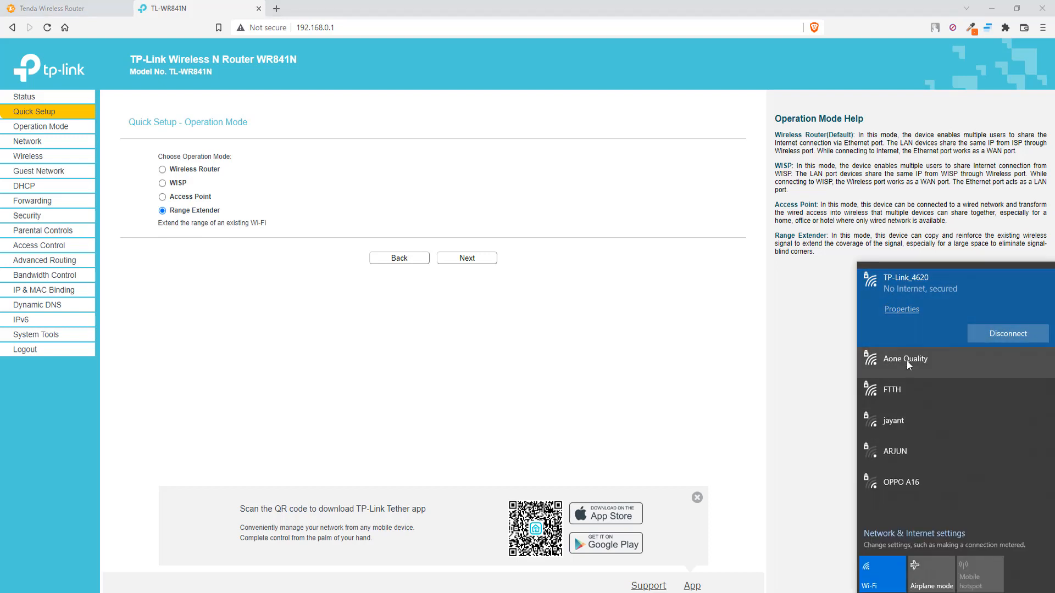
# Pick Aone Quality in the Wi-Fi list, then dismiss the flyout back to the TP-Link page.
pyautogui.click(907, 360)
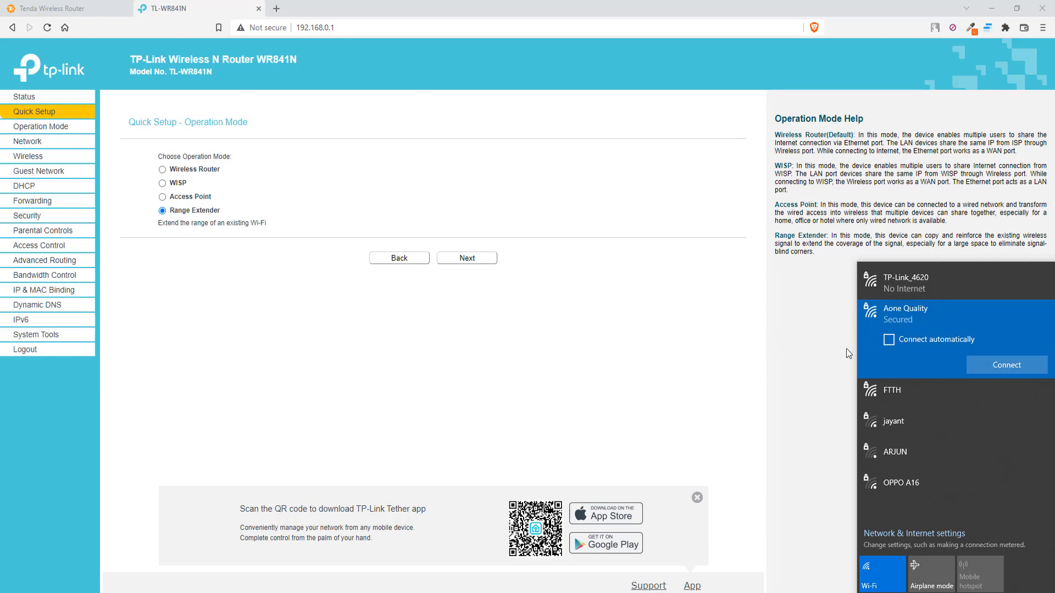
pyautogui.click(681, 373)
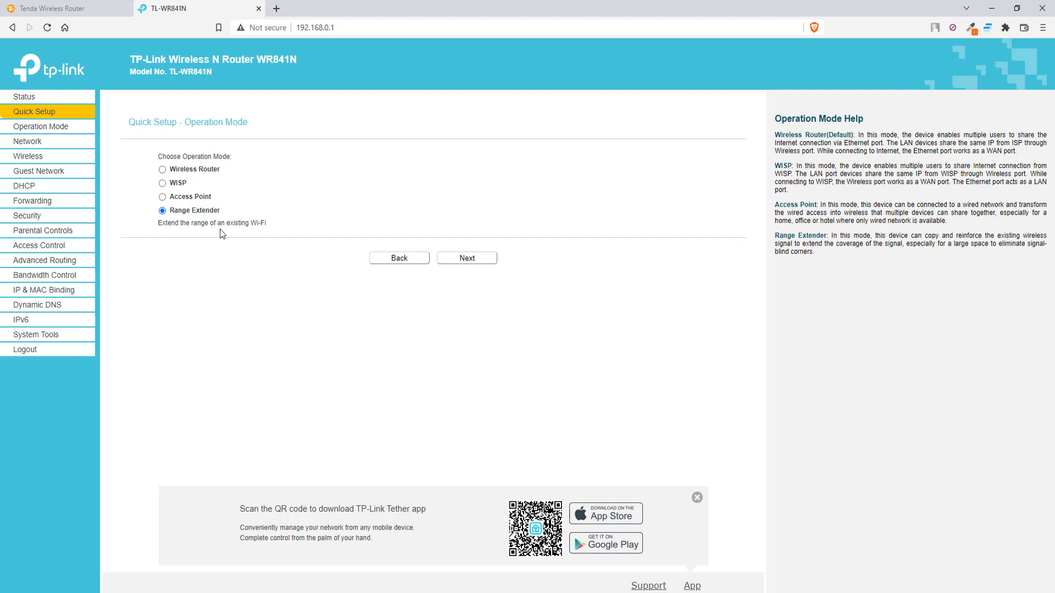
# Choose WISP as the operation mode and advance to WAN Connection Type.
pyautogui.click(163, 185)
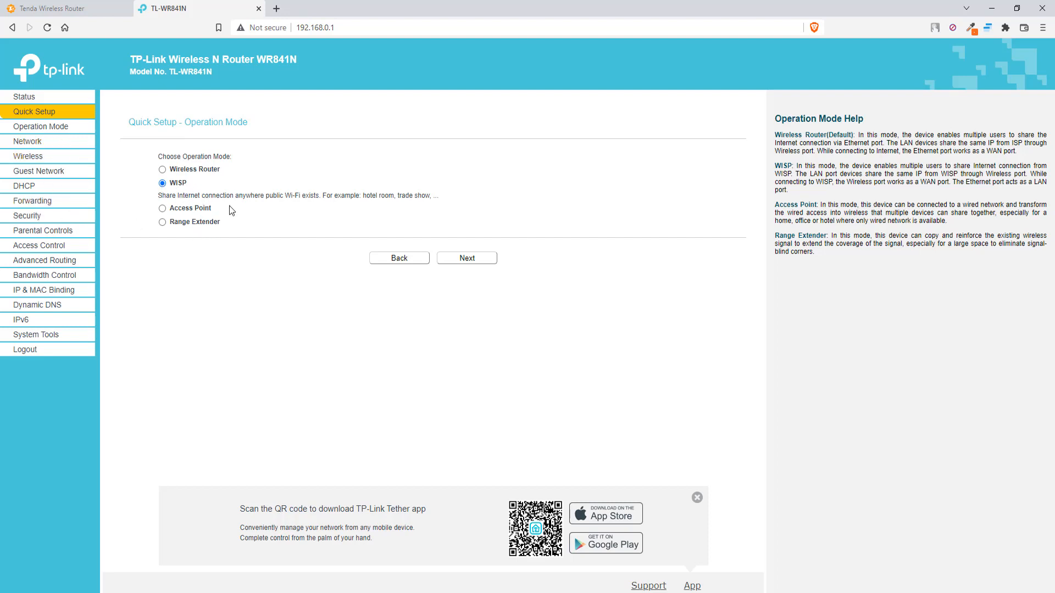
pyautogui.click(466, 258)
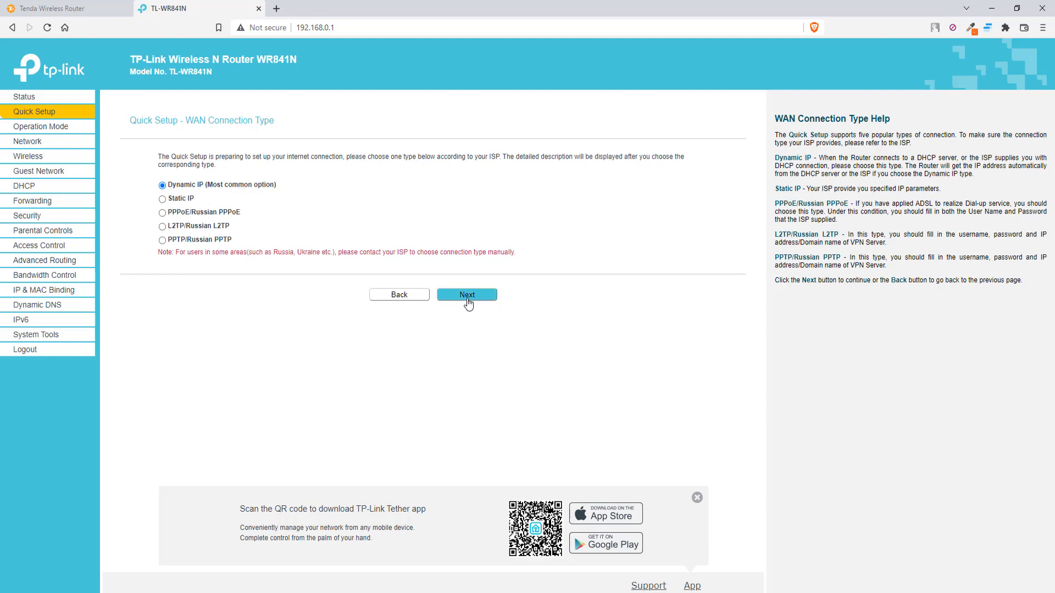
# Keep Dynamic IP and bridge to the Aone Quality network from the AP list.
pyautogui.click(468, 299)
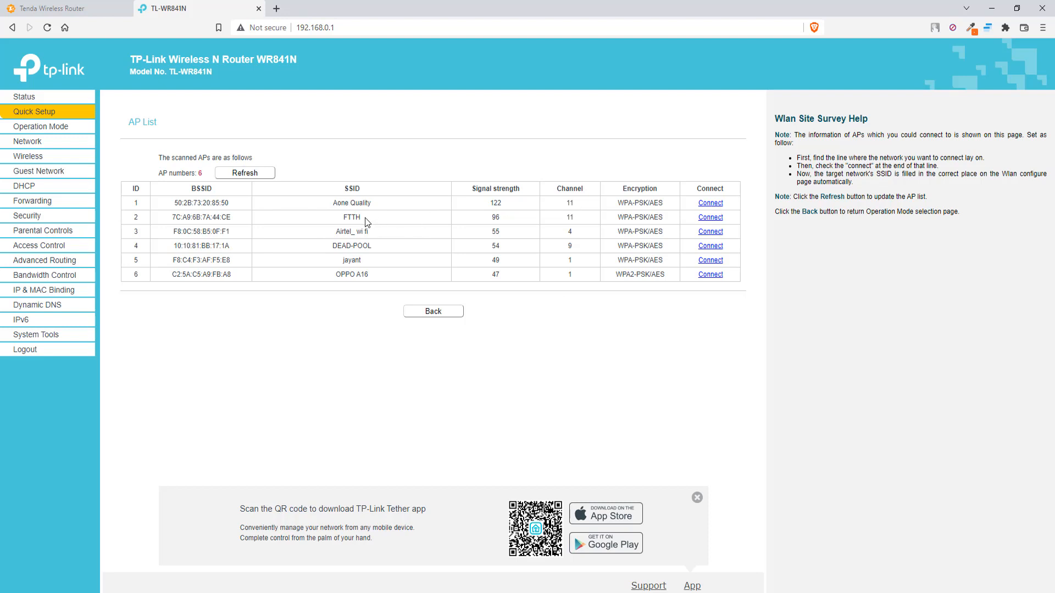
pyautogui.click(711, 204)
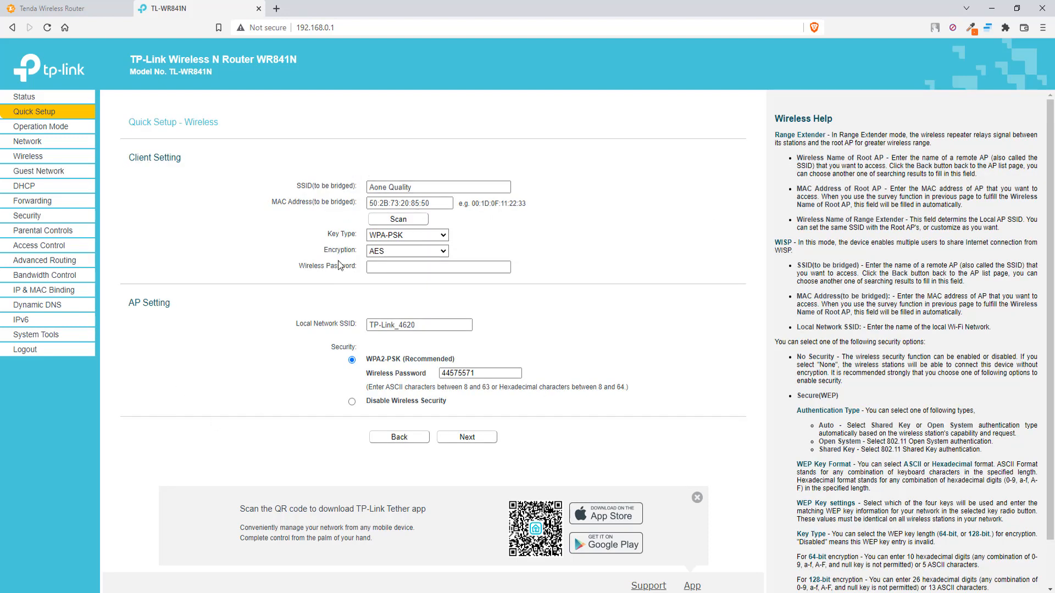
# Enter the Aone Quality wireless password, keeping local SSID TP-Link_4620.
pyautogui.click(391, 261)
pyautogui.click(374, 322)
pyautogui.click(413, 325)
pyautogui.click(380, 267)
pyautogui.write('admin')
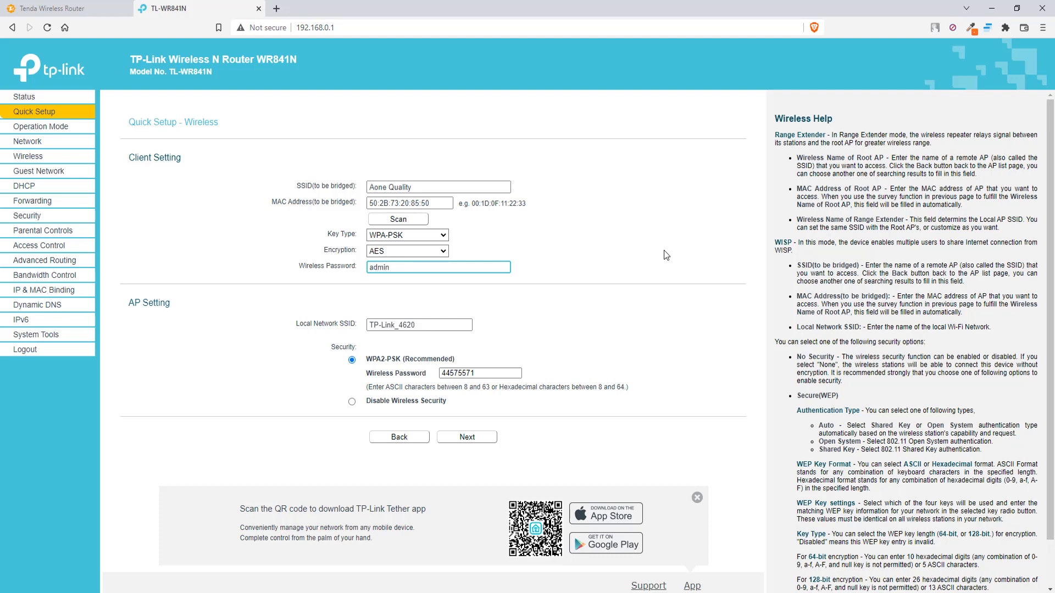
pyautogui.write('@123')
# Cross-check the Tenda MAC filter list, then continue to the Review Setting summary.
pyautogui.click(57, 8)
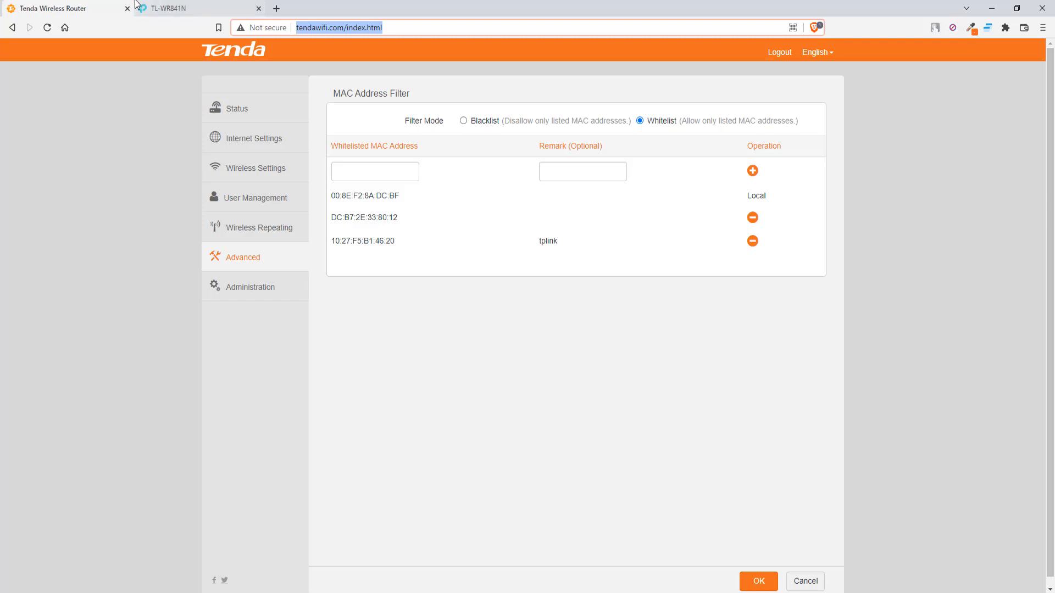
pyautogui.click(165, 8)
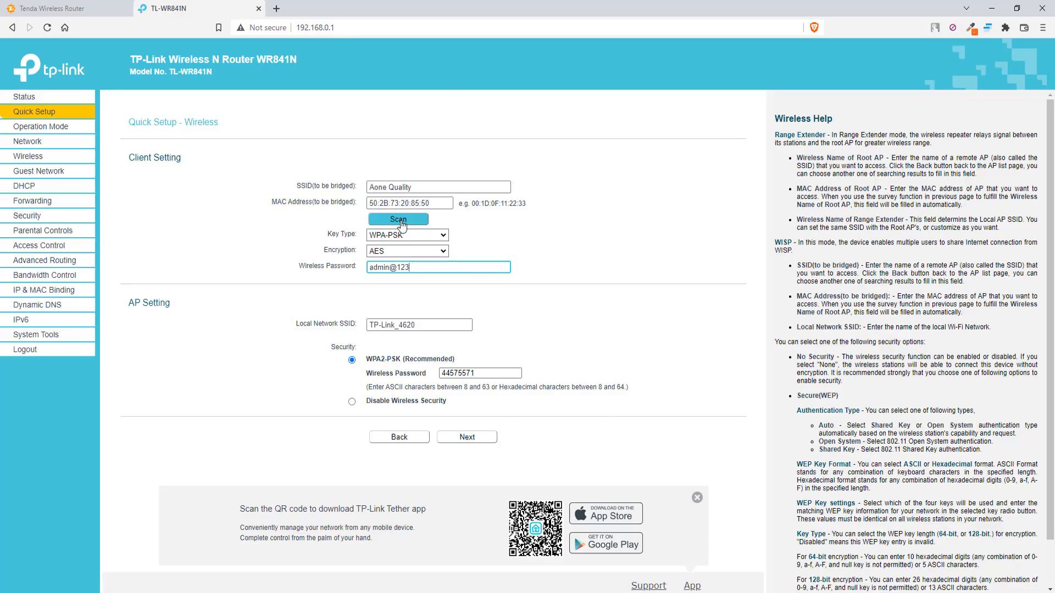
pyautogui.click(87, 8)
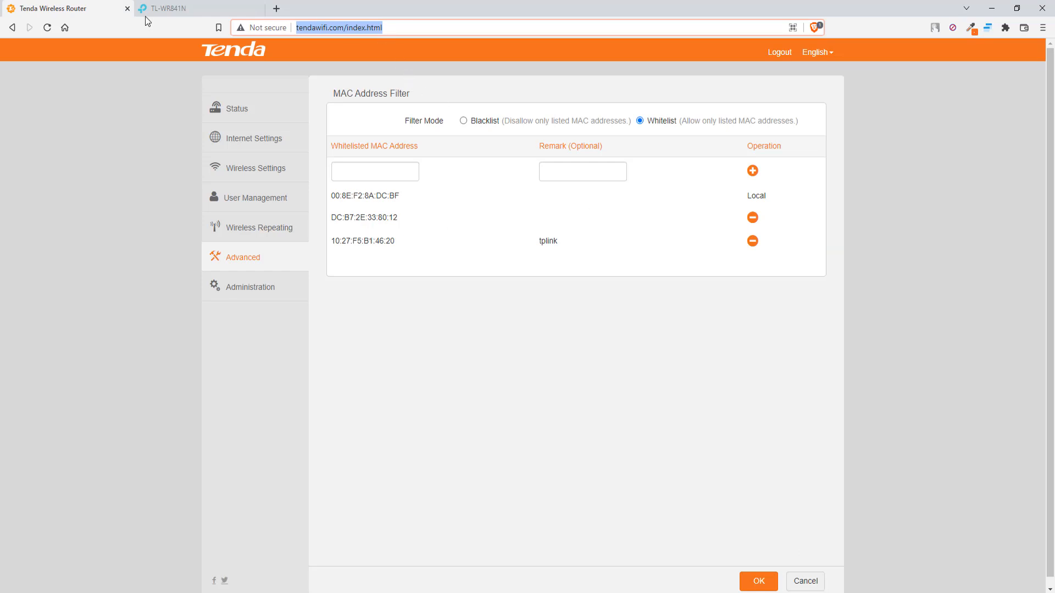
pyautogui.click(160, 8)
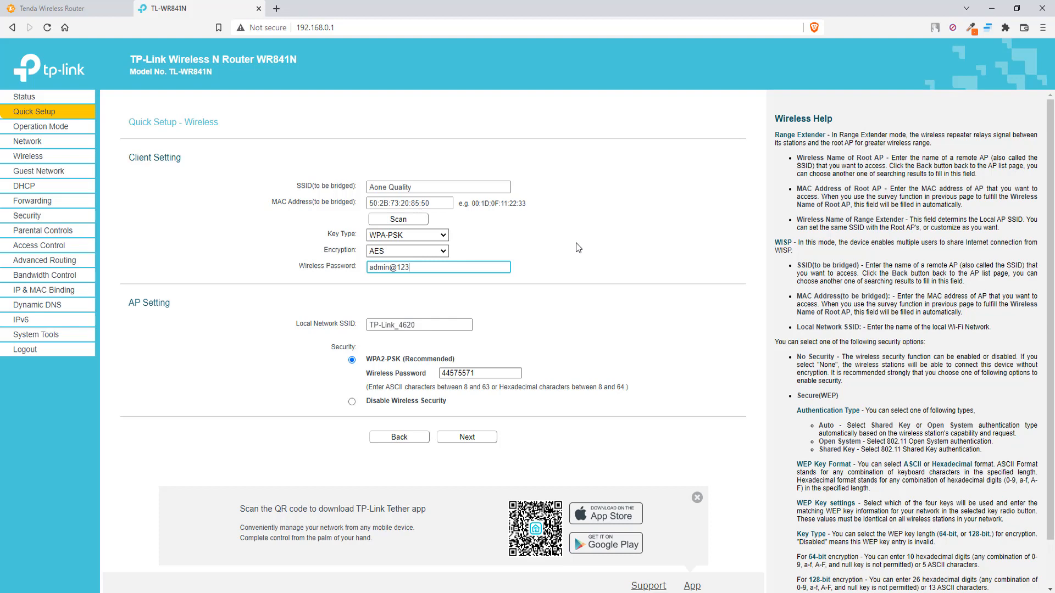
pyautogui.click(466, 437)
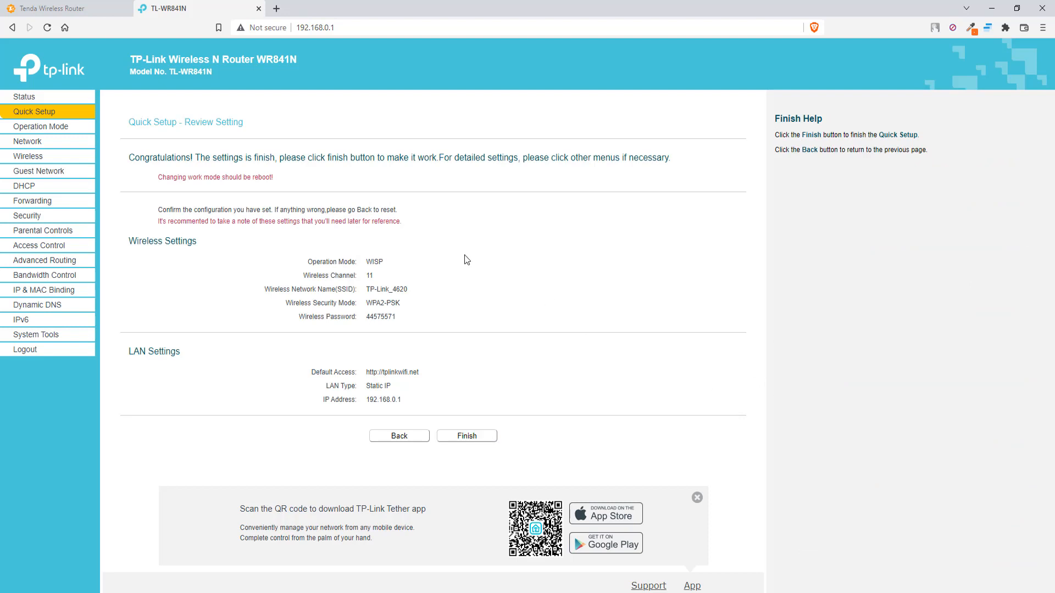
# Finish the TP-Link quick setup on the Review Setting page and let the router reboot.
pyautogui.click(480, 439)
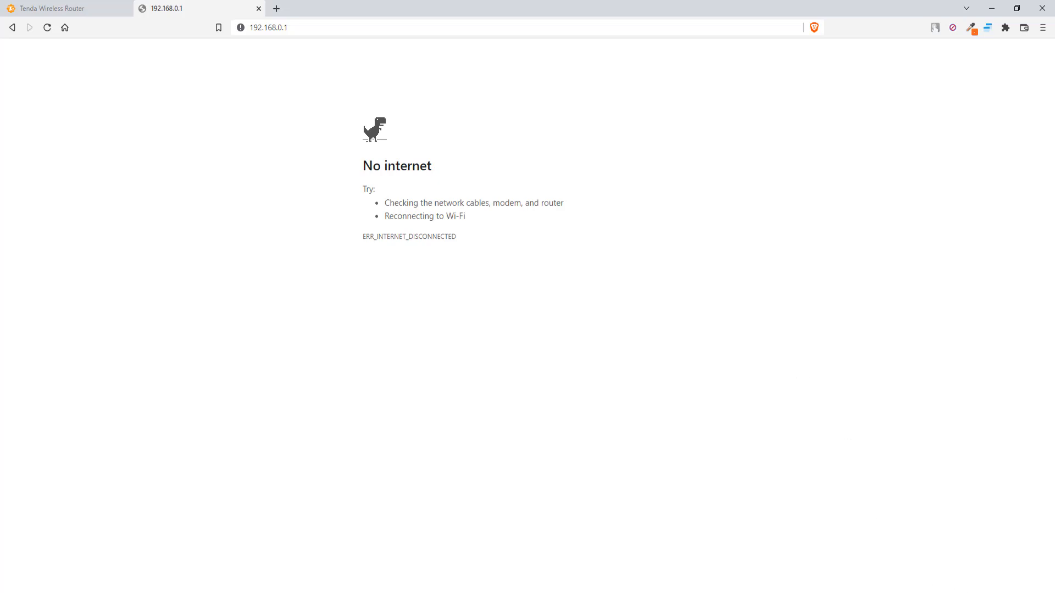
# Connect the laptop to TP-Link_4620 and enter the router's admin password on the login page.
pyautogui.click(908, 283)
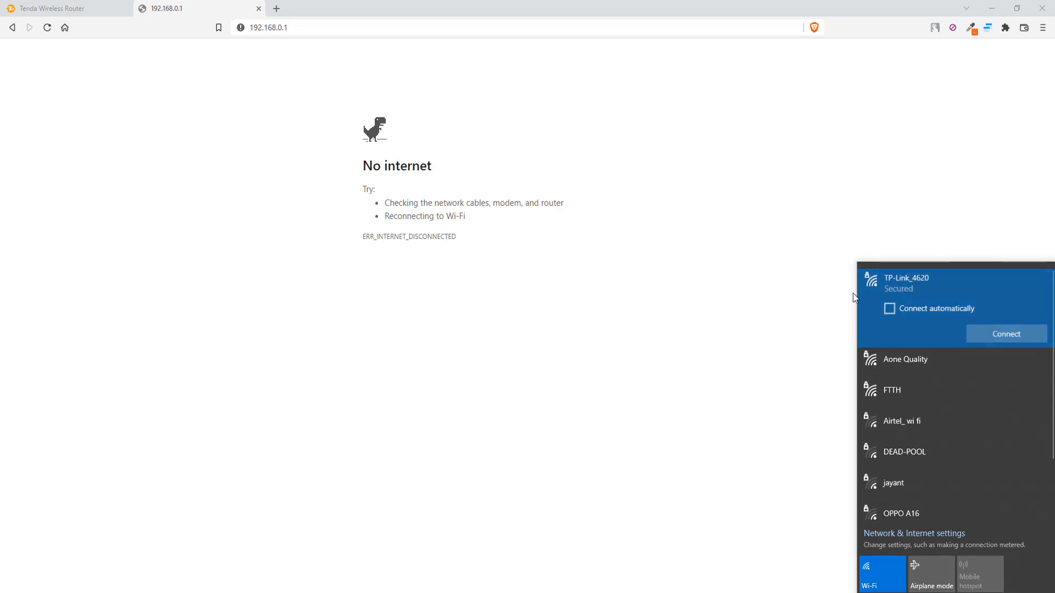
pyautogui.click(1006, 334)
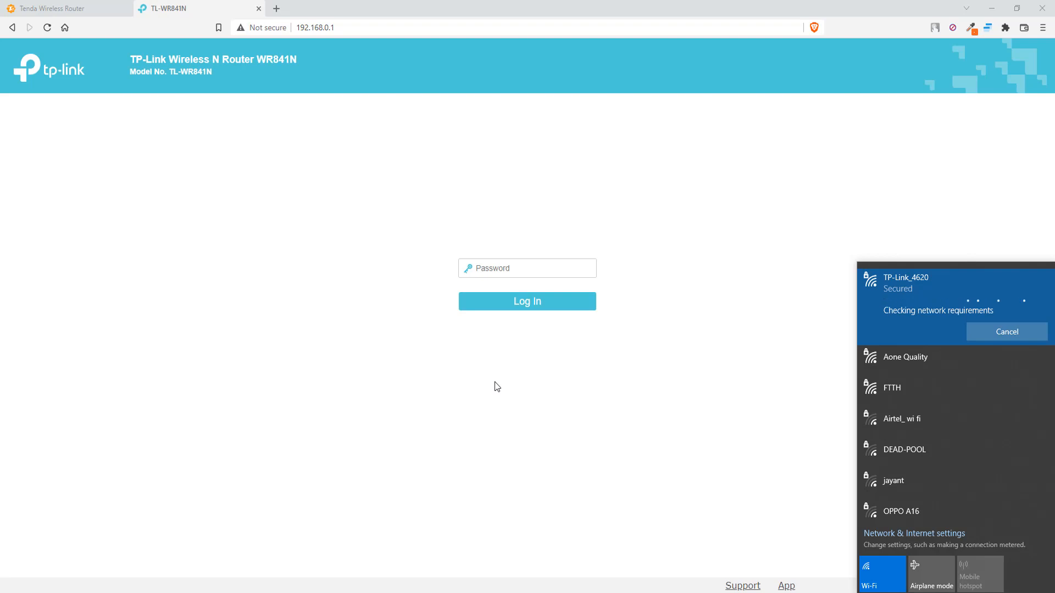
pyautogui.click(501, 267)
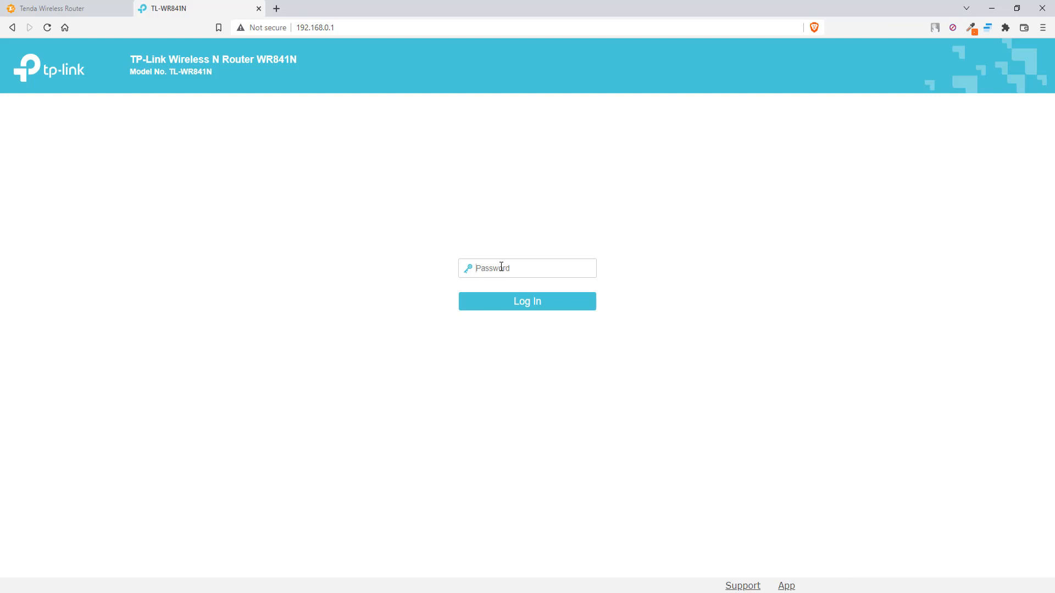
pyautogui.write('admin12')
# Log in to the TP-Link admin, confirm WISP on the Operation Mode page, and open a new tab.
pyautogui.click(526, 301)
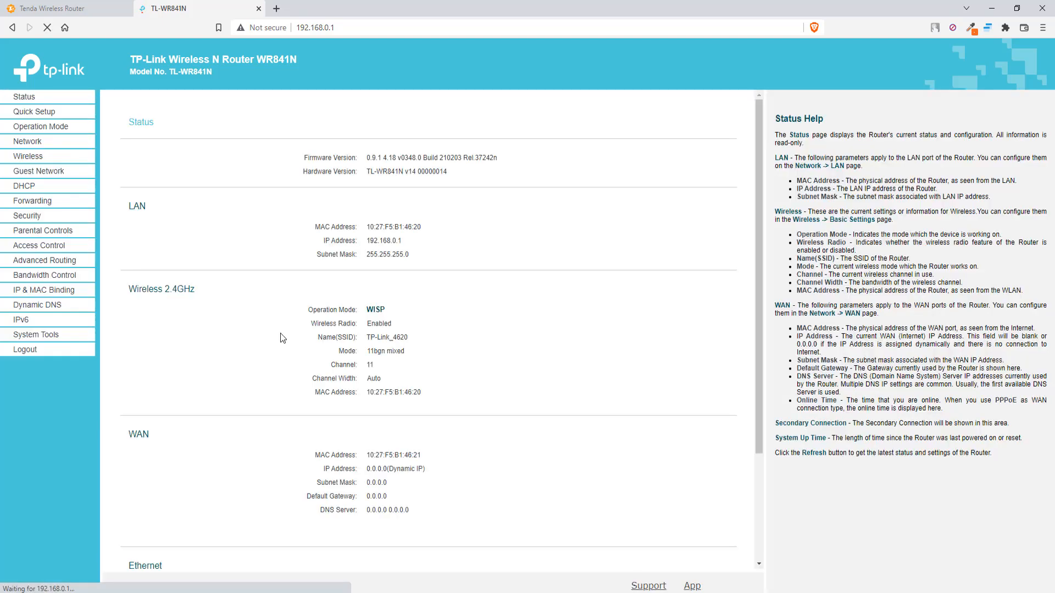
pyautogui.click(53, 115)
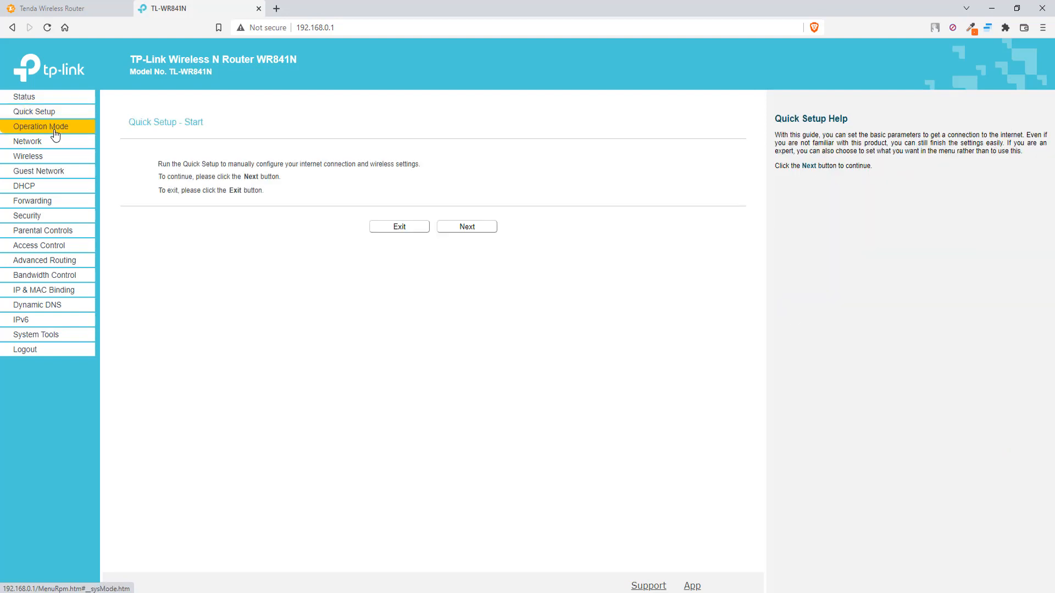
pyautogui.click(55, 132)
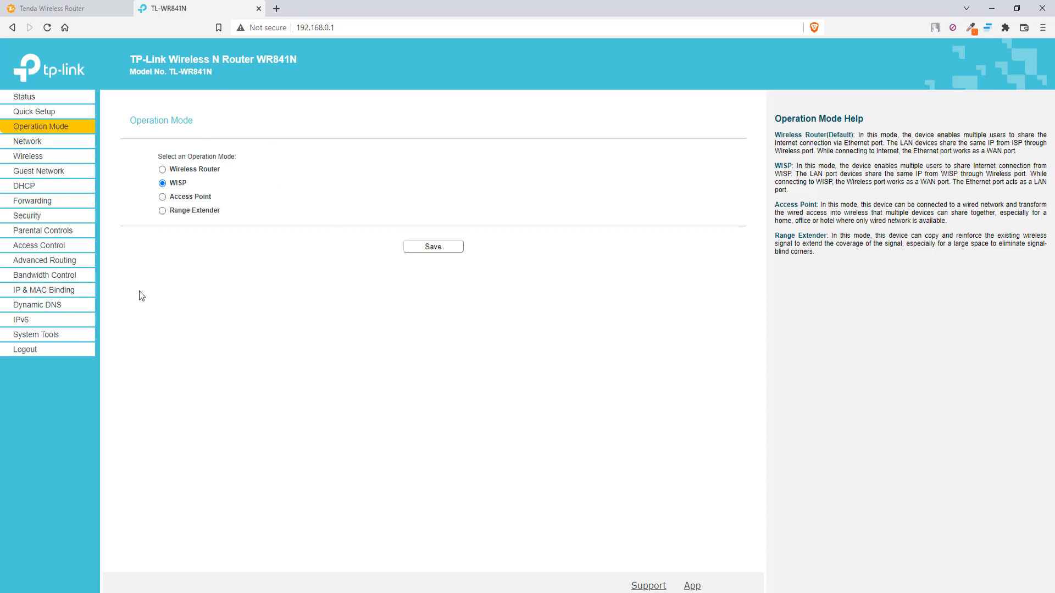
pyautogui.click(279, 10)
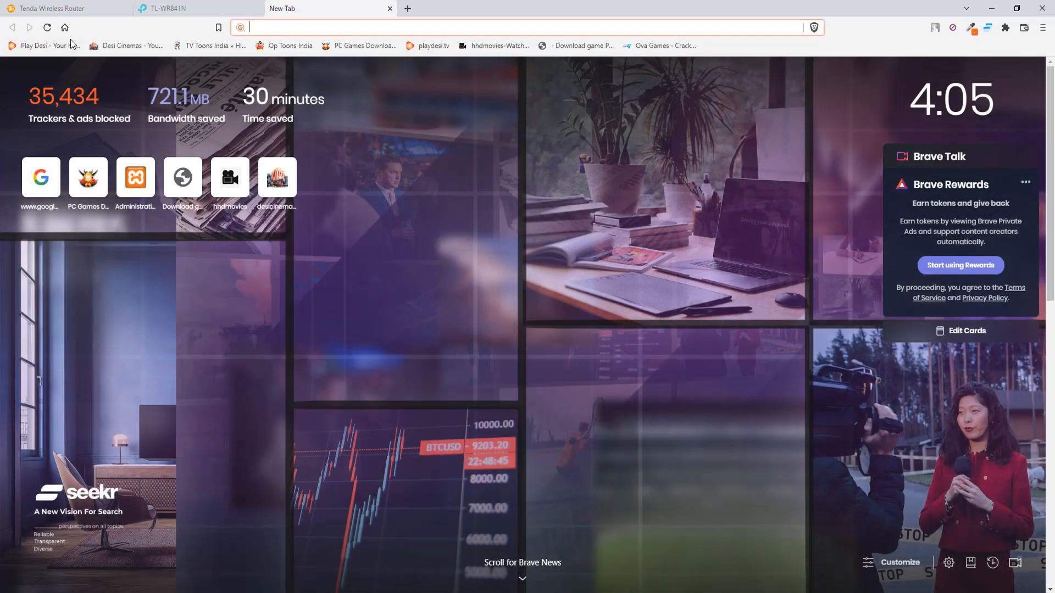
# Try loading google.com, which fails with a DNS error, and return to the Tenda tab.
pyautogui.click(64, 31)
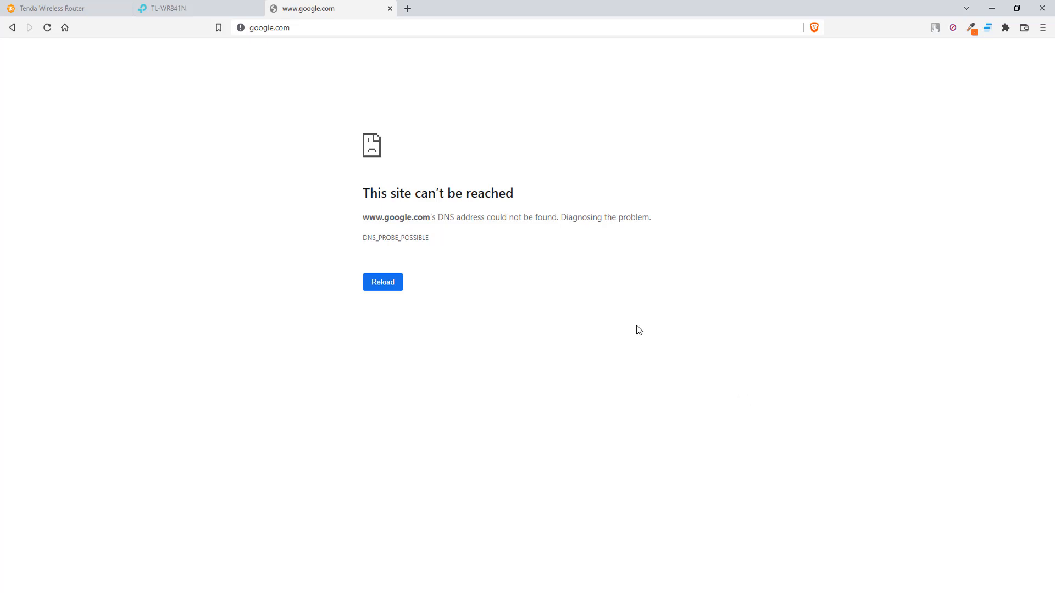
pyautogui.click(77, 9)
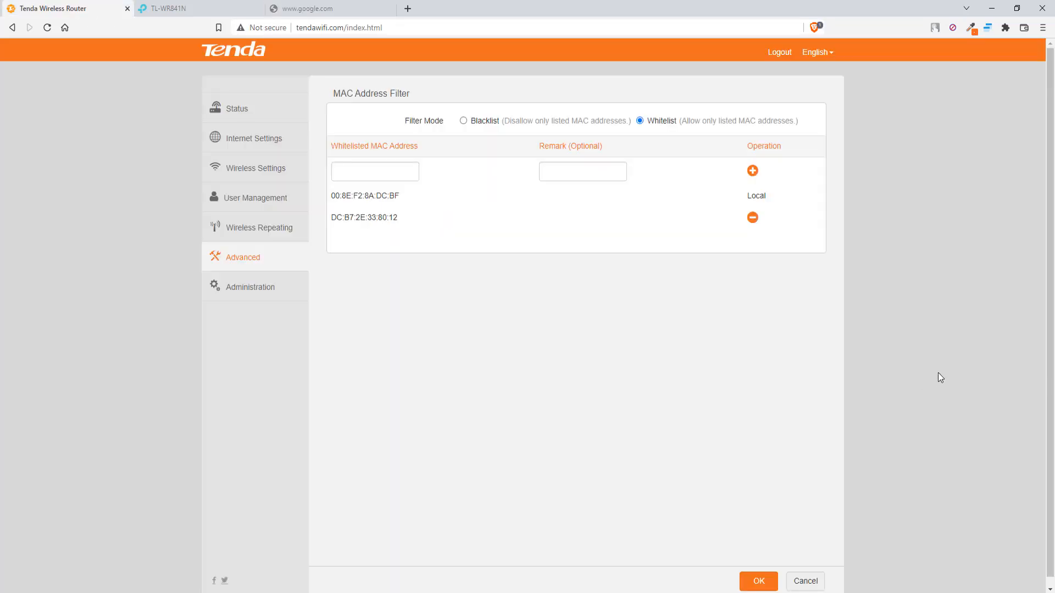
# Remove DC:B7:2E:33:80:12 from the whitelist and save MAC filtering in Blacklist mode.
pyautogui.click(934, 592)
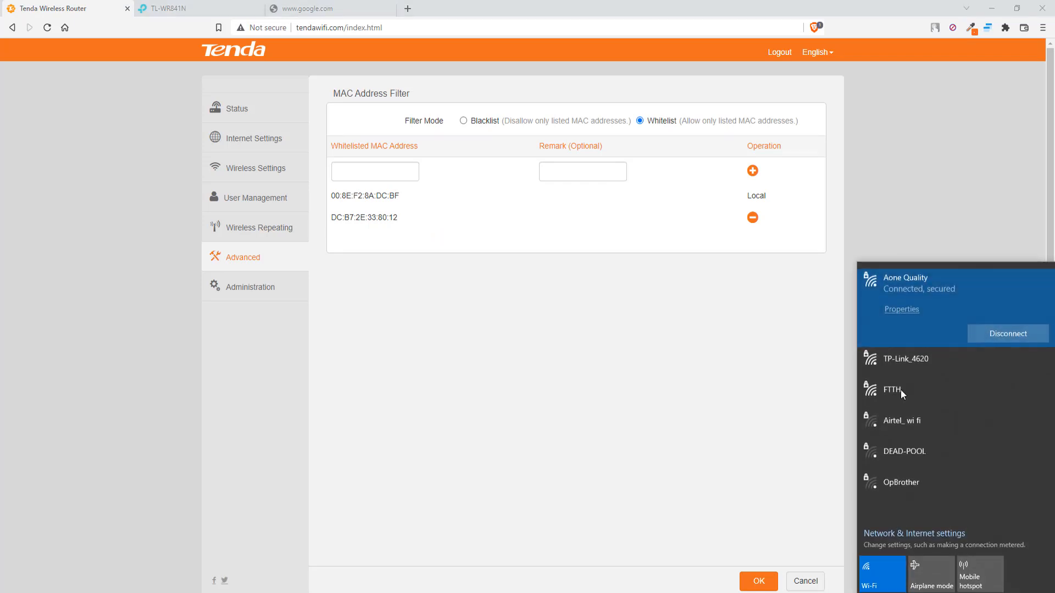
pyautogui.click(492, 348)
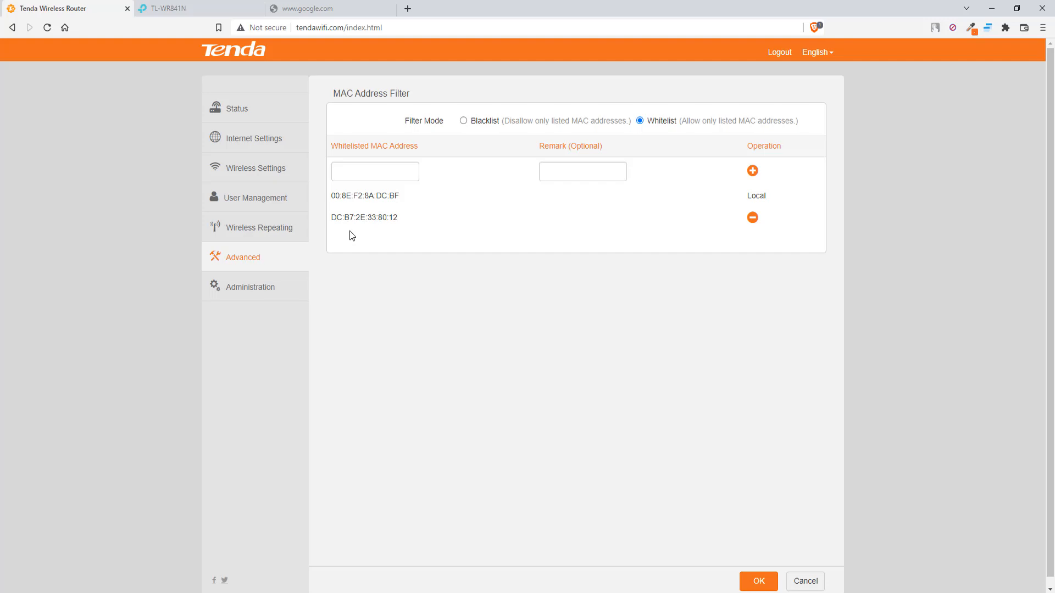
pyautogui.click(752, 219)
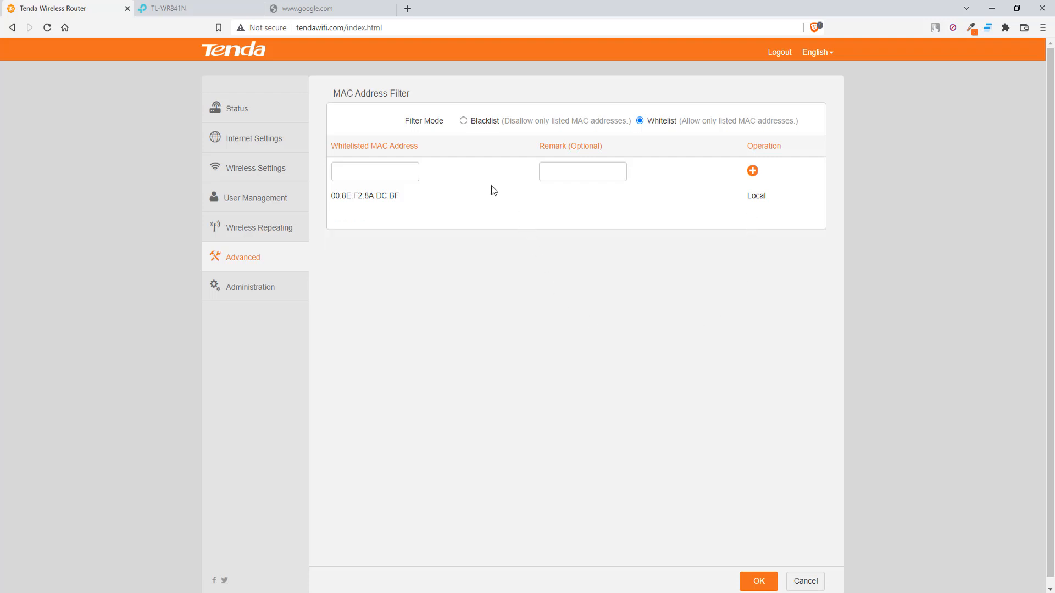
pyautogui.click(463, 122)
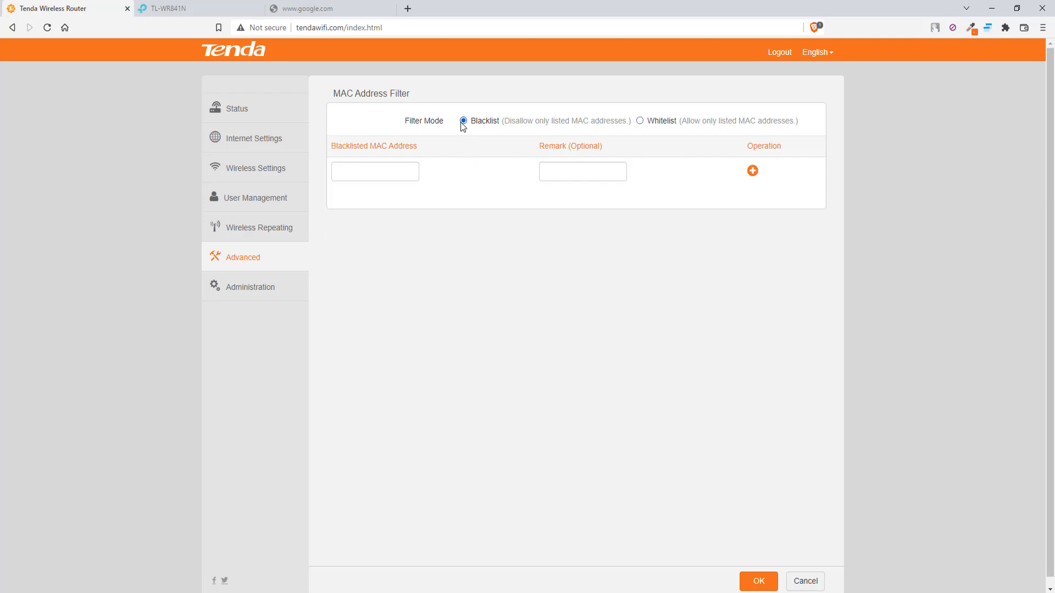
pyautogui.click(761, 581)
pyautogui.click(959, 592)
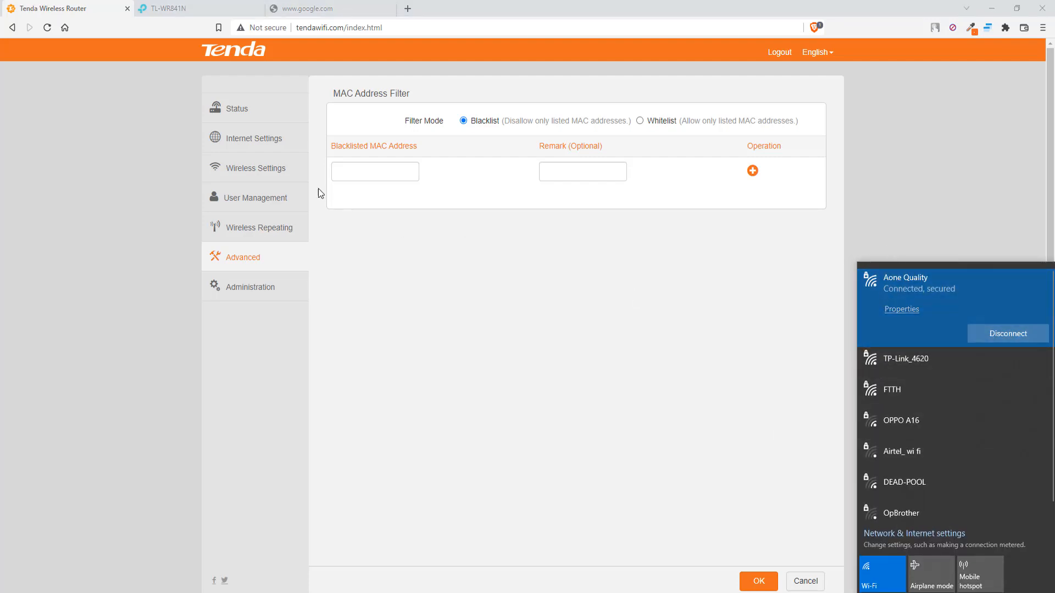
# View the online devices, select MAC 10:27:f5:b1:46:21, and connect the laptop to TP-Link_4620.
pyautogui.click(256, 205)
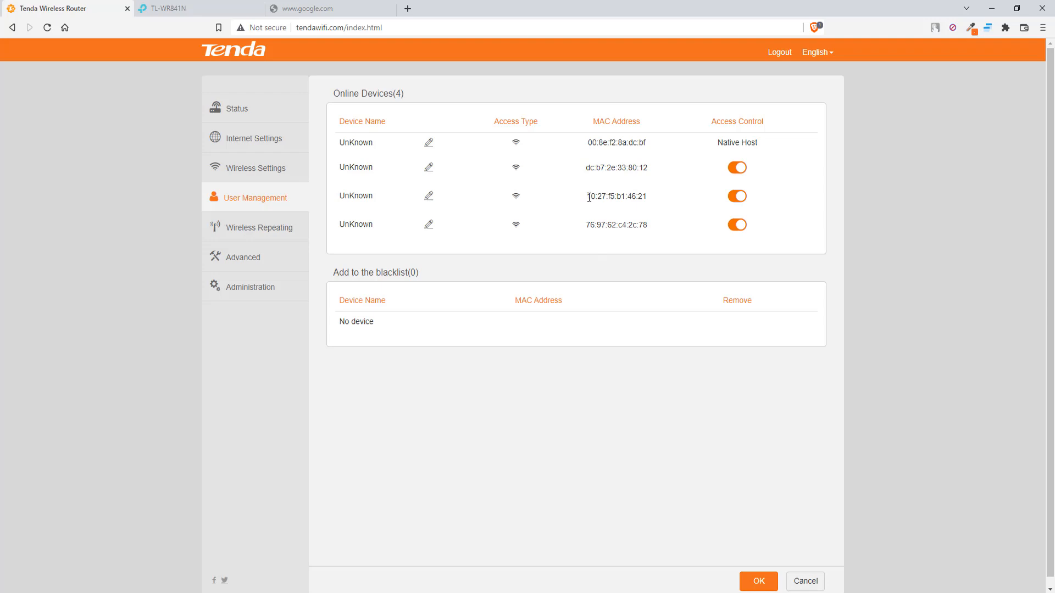
pyautogui.moveTo(588, 198); pyautogui.dragTo(650, 201)
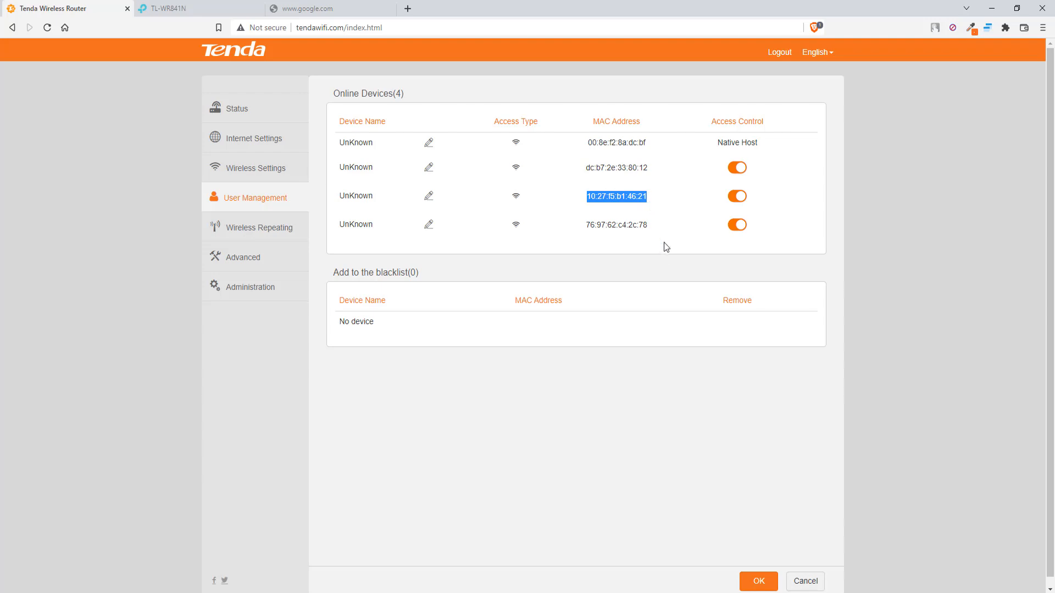
pyautogui.click(879, 592)
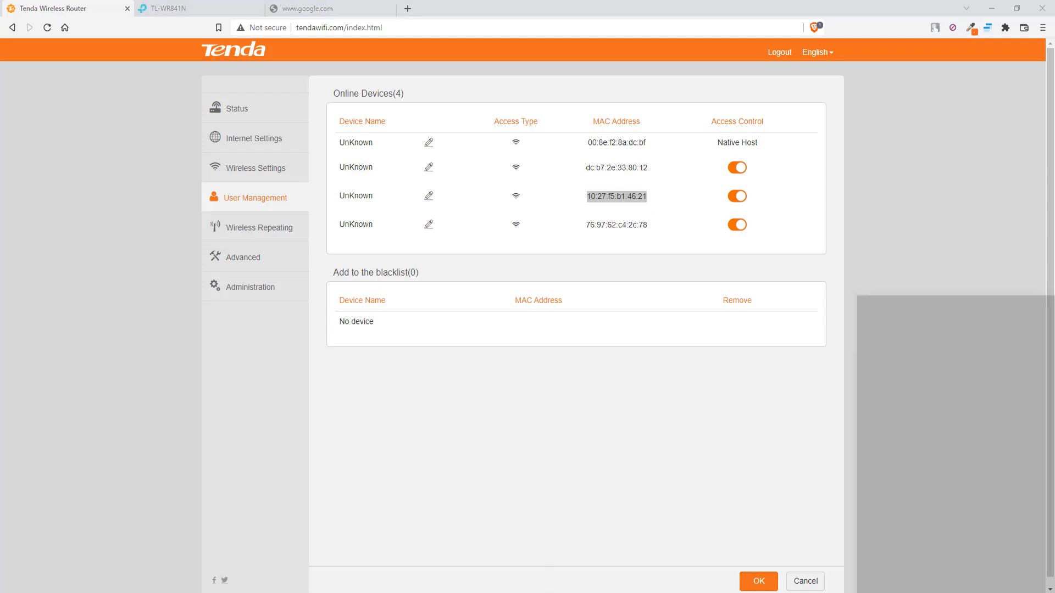
pyautogui.click(904, 359)
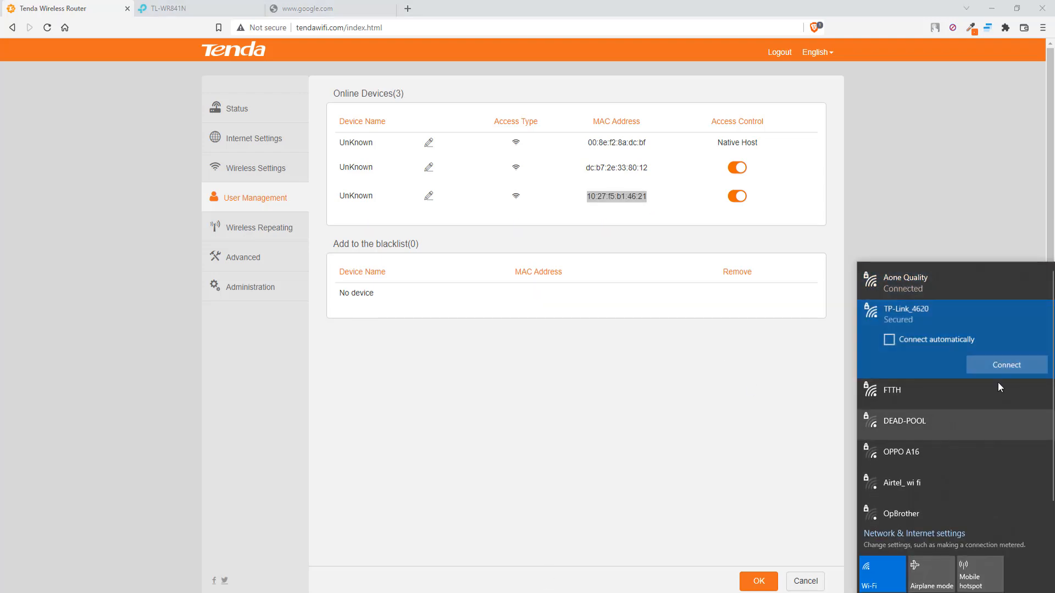
pyautogui.click(998, 367)
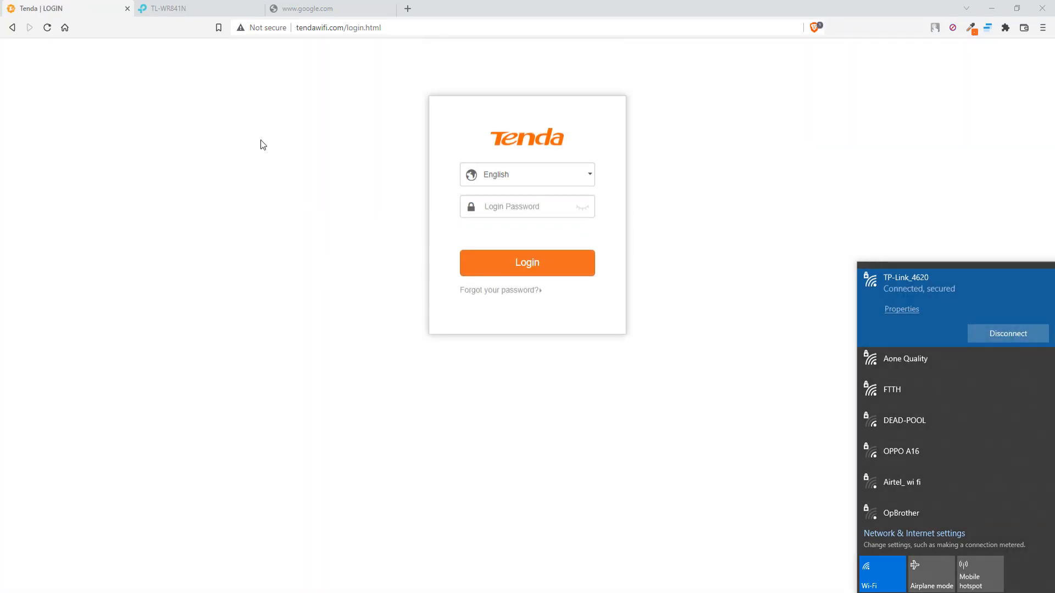
# Reload Google successfully over TP-Link_4620 and return to the TP-Link Operation Mode page showing WISP.
pyautogui.click(328, 11)
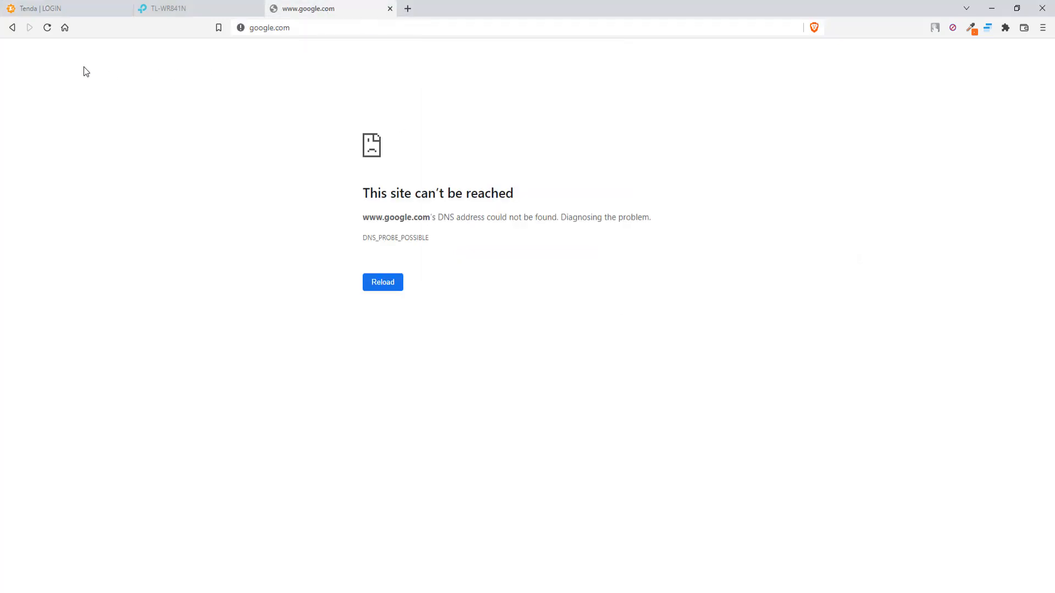
pyautogui.click(65, 28)
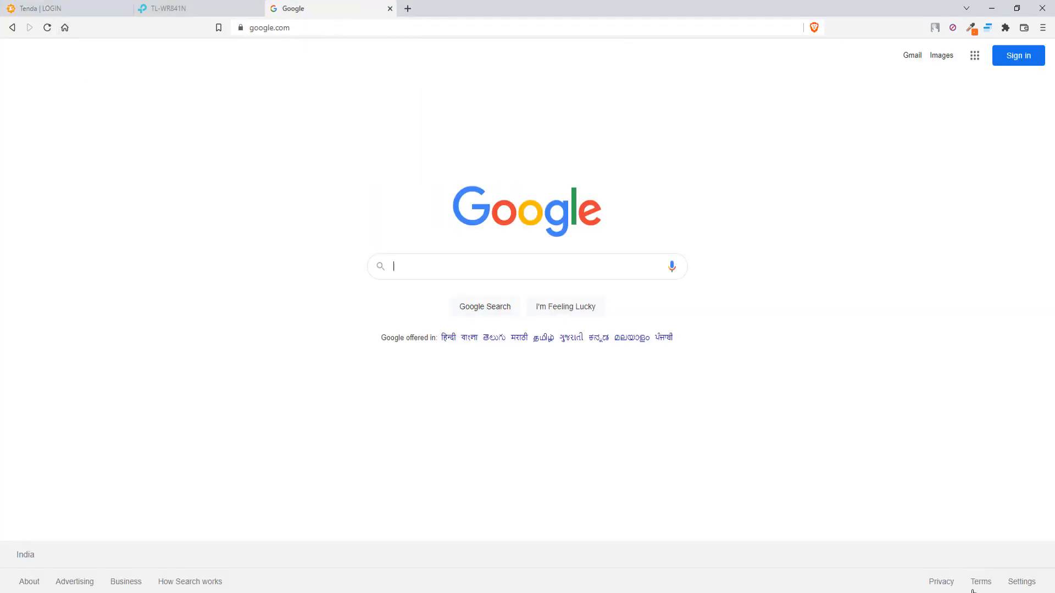
pyautogui.click(972, 592)
pyautogui.click(225, 193)
pyautogui.click(198, 9)
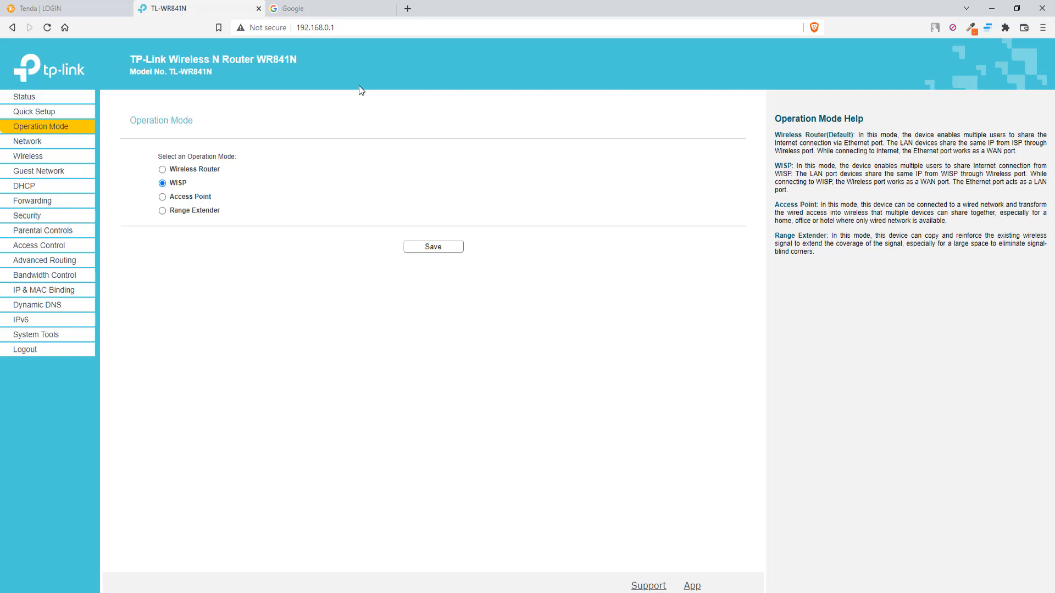
# Switch to the Tenda tab and reconnect the laptop to the Aone Quality network.
pyautogui.click(68, 6)
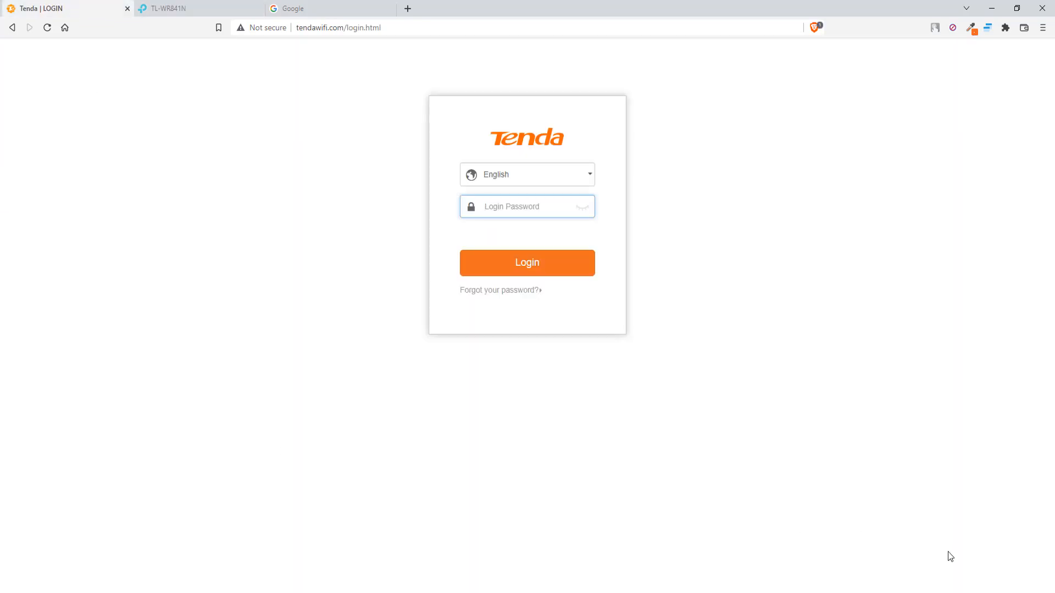
pyautogui.click(973, 592)
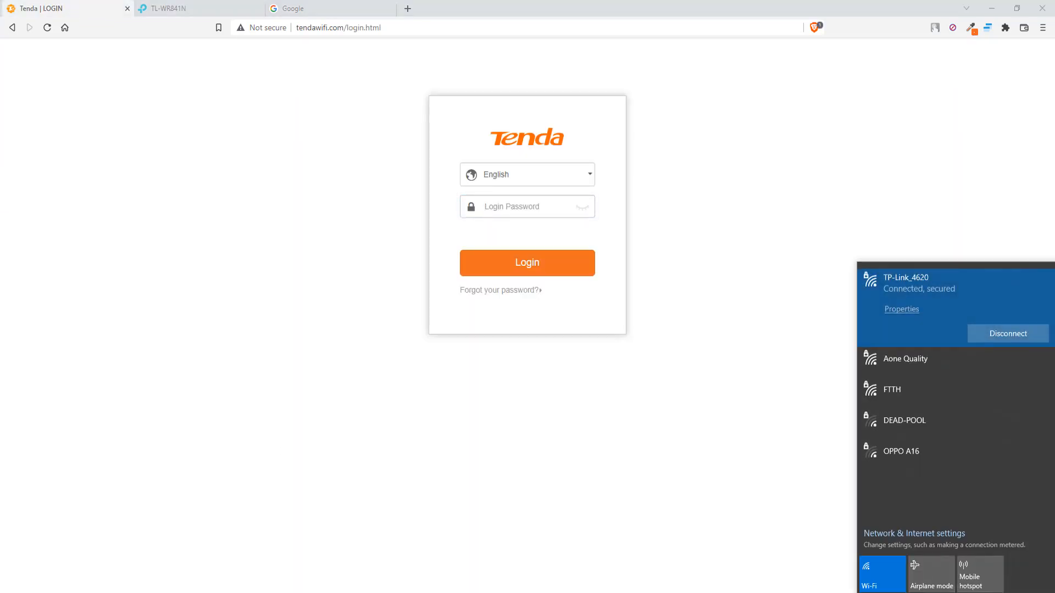
pyautogui.click(892, 355)
pyautogui.click(988, 368)
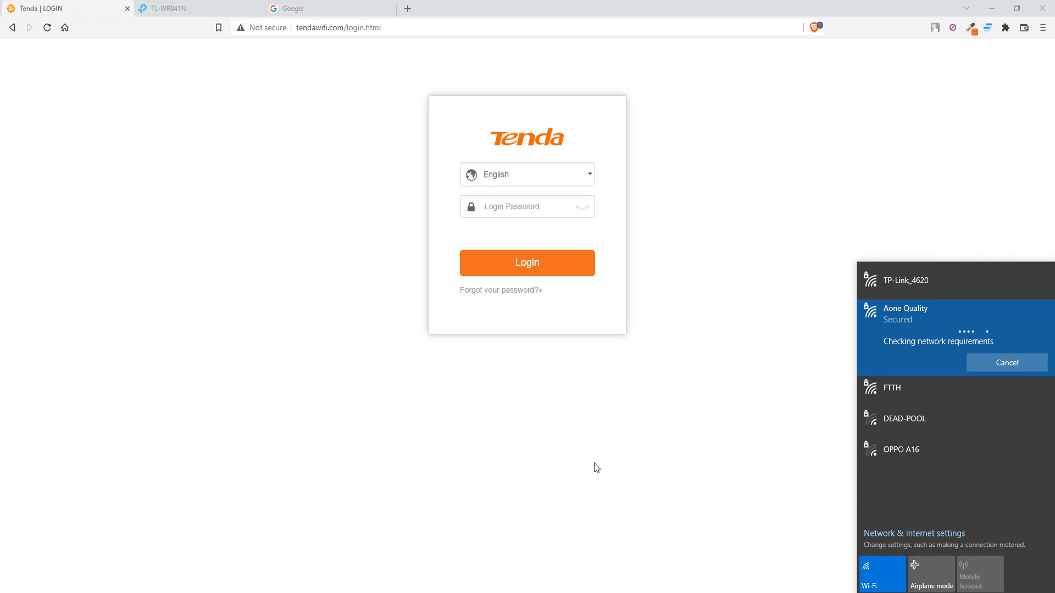
pyautogui.click(394, 367)
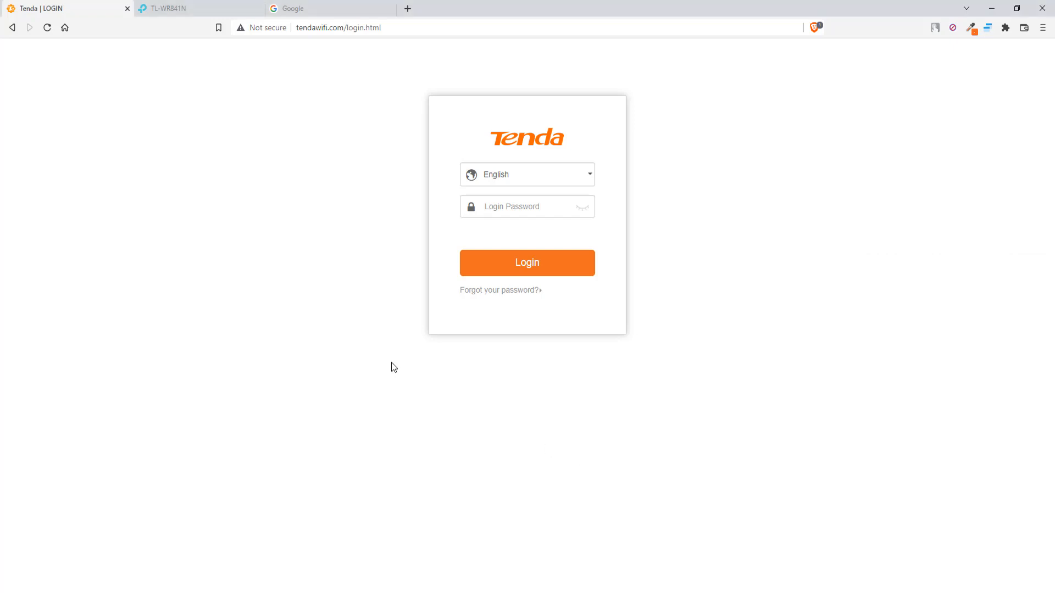
# Log back into the Tenda admin with the admin password.
pyautogui.click(503, 208)
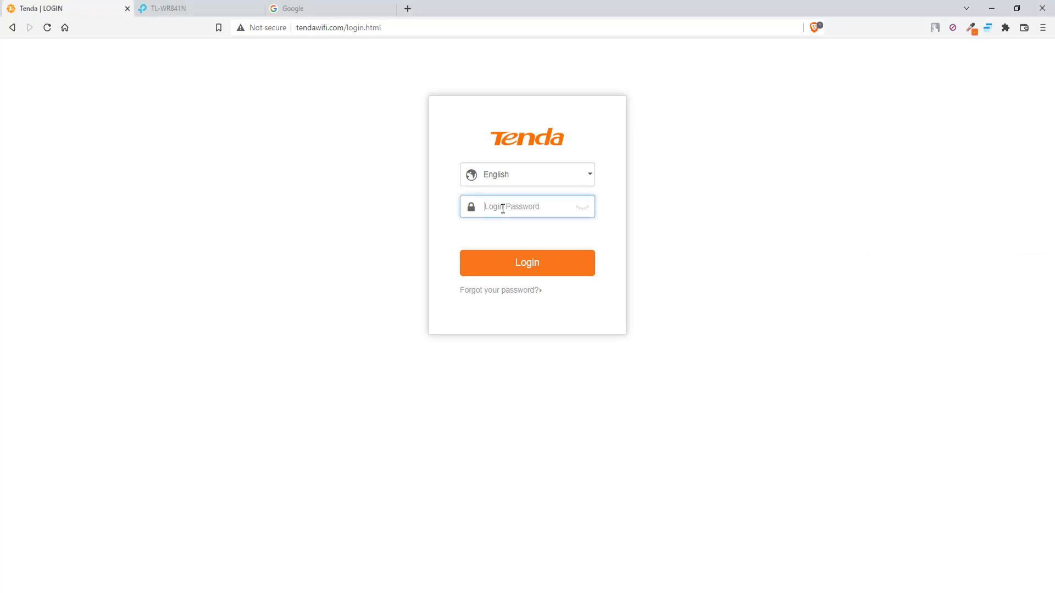
pyautogui.write('admin')
pyautogui.press('Return')
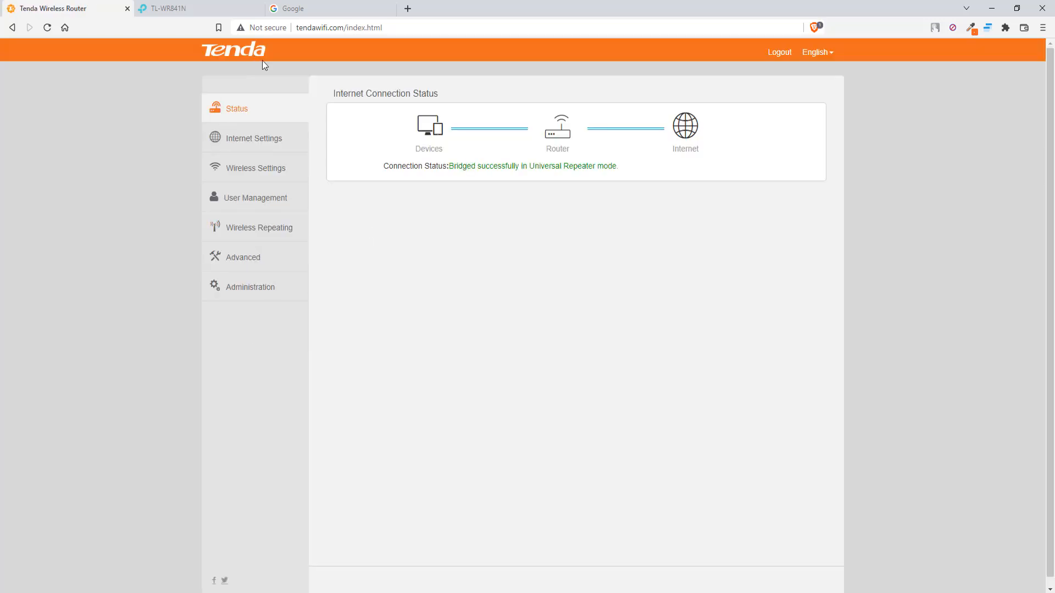
# Open User Management and copy the third device's MAC, 10:27:f5:b1:46:21.
pyautogui.click(265, 209)
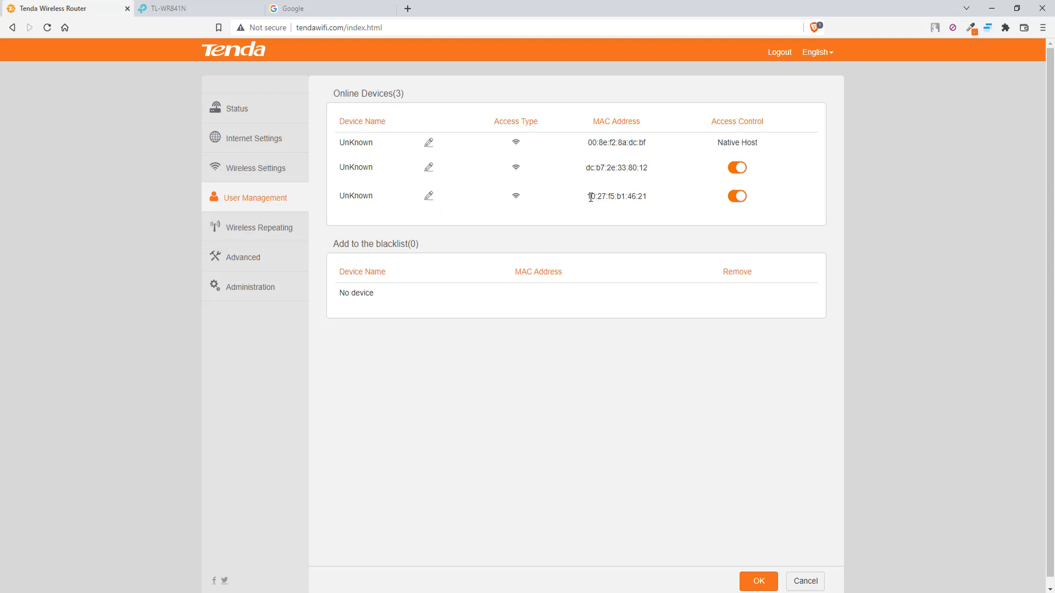
pyautogui.moveTo(590, 197); pyautogui.dragTo(652, 205)
pyautogui.click(593, 179)
pyautogui.moveTo(586, 167); pyautogui.dragTo(654, 176)
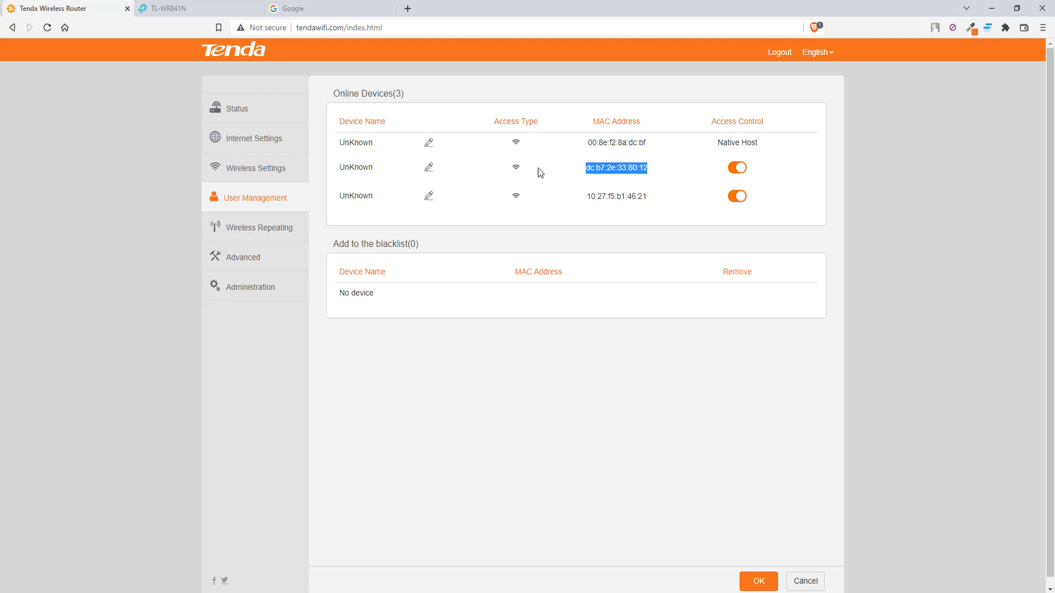
pyautogui.moveTo(589, 197); pyautogui.dragTo(648, 198)
pyautogui.click(612, 208)
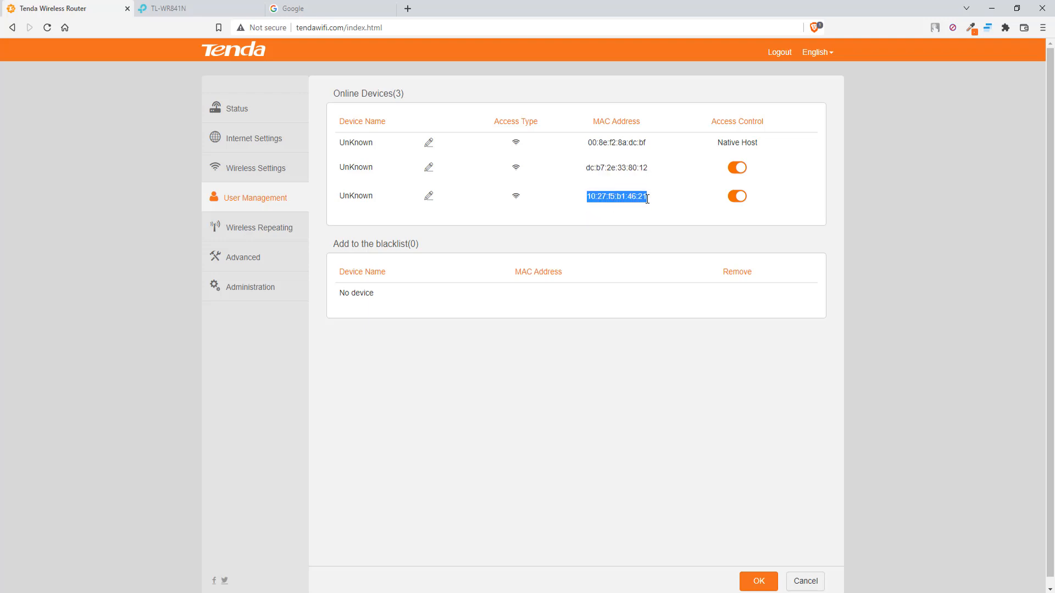
pyautogui.rightClick(638, 199)
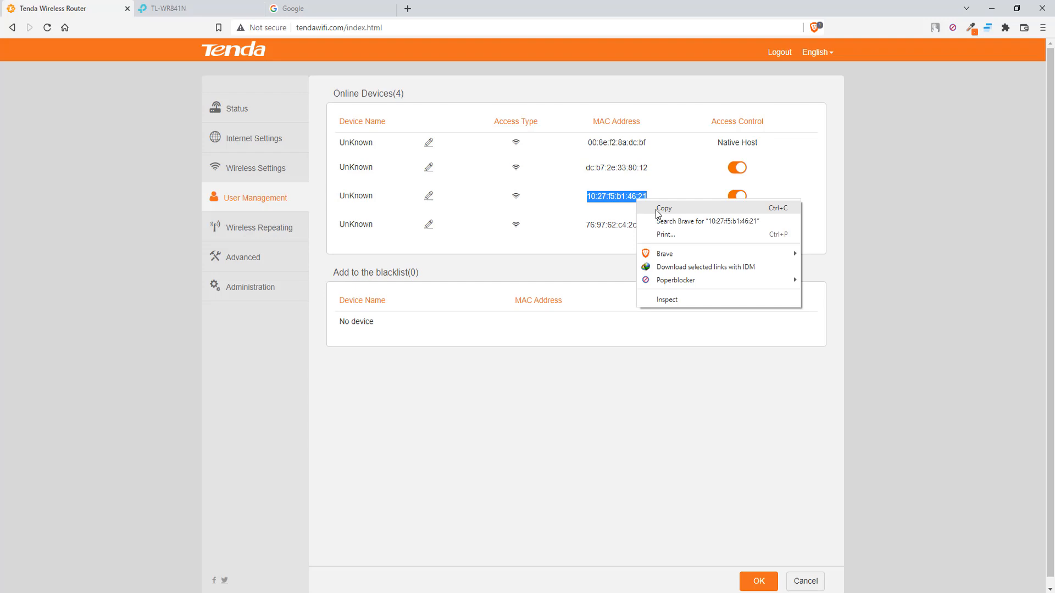
pyautogui.click(662, 209)
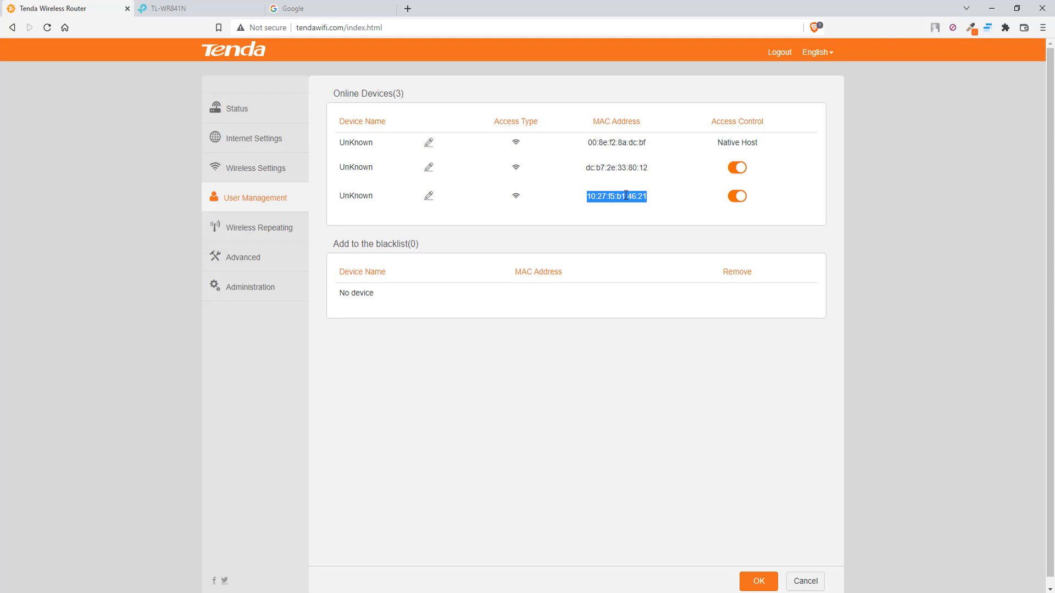
# Reselect and copy the MAC 10:27:f5:b1:46:21 again.
pyautogui.click(647, 200)
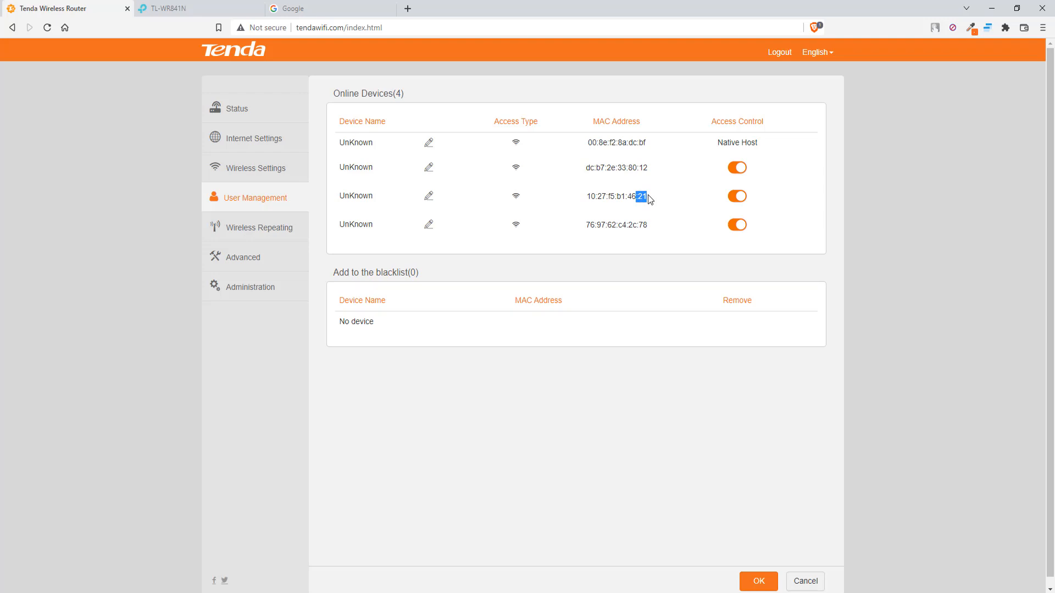
pyautogui.moveTo(587, 196); pyautogui.dragTo(647, 196)
pyautogui.rightClick(640, 197)
pyautogui.click(665, 204)
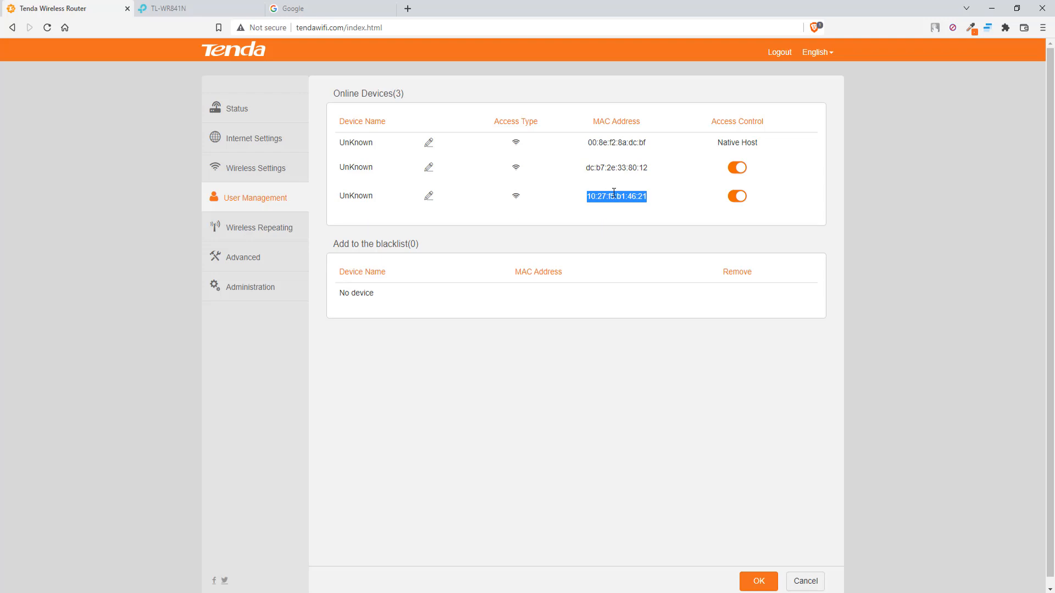
# Copy the TP-Link MAC and switch the Tenda MAC Address Filter to Whitelist mode.
pyautogui.rightClick(616, 194)
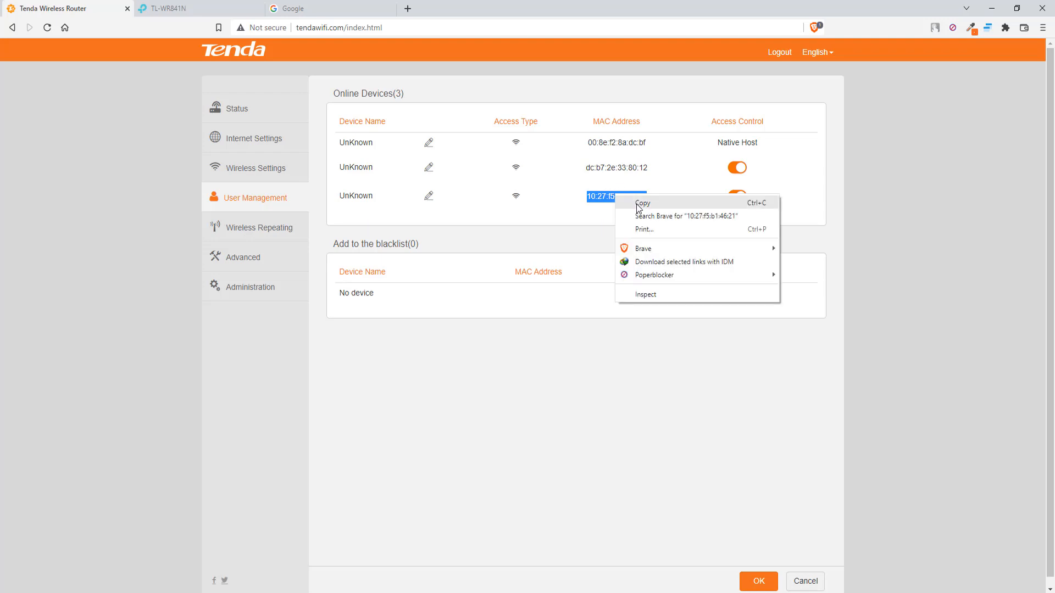
pyautogui.click(640, 202)
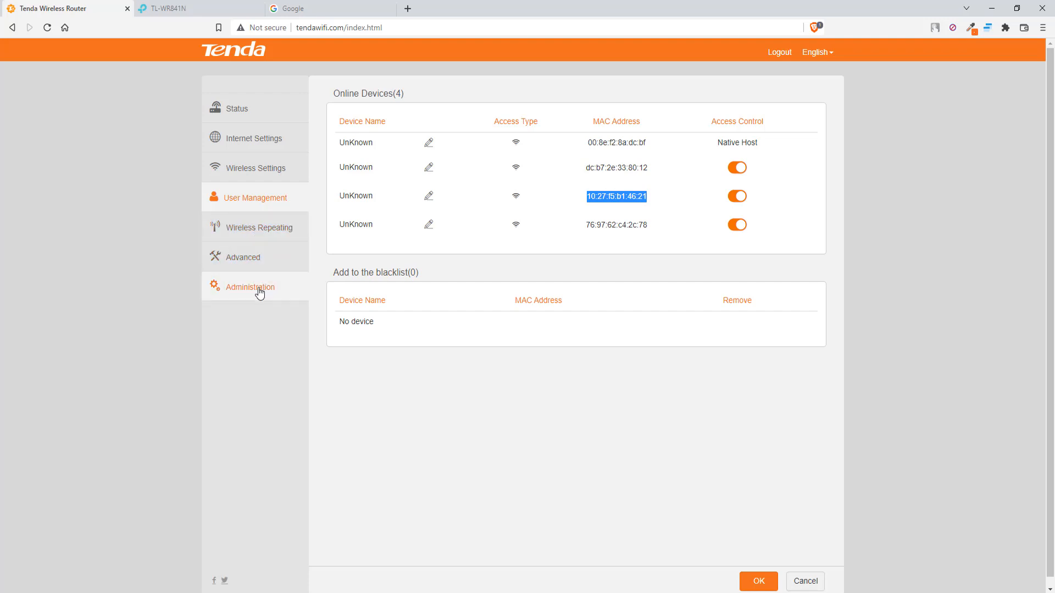
pyautogui.click(254, 261)
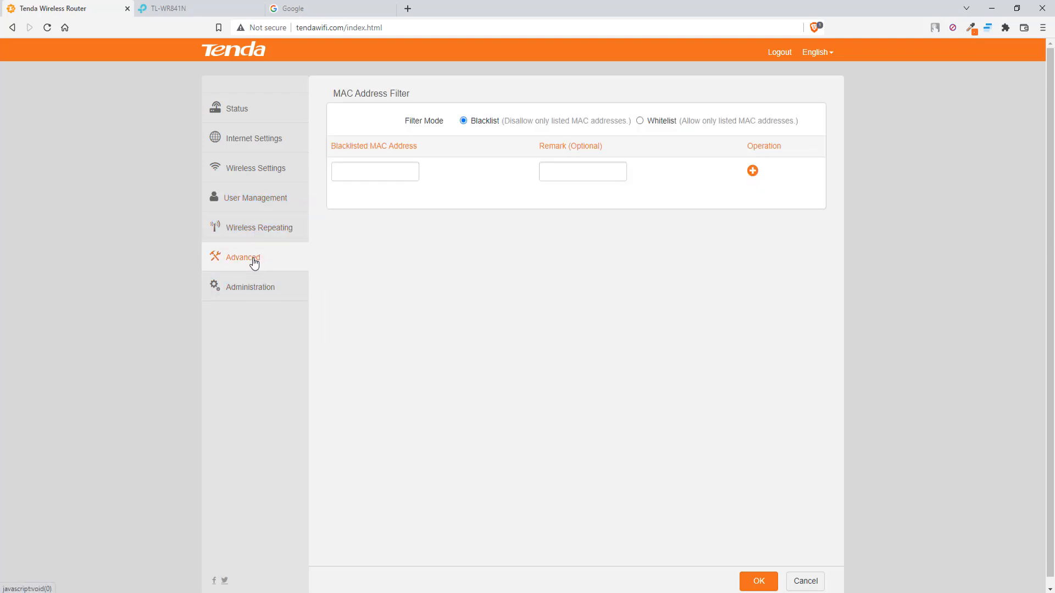
pyautogui.click(640, 121)
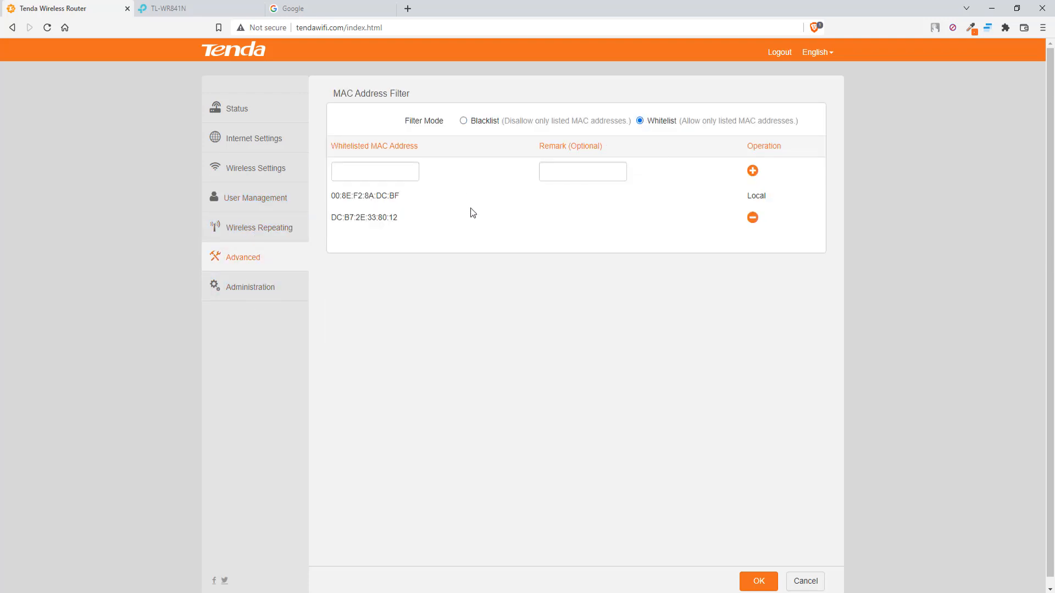
pyautogui.rightClick(362, 174)
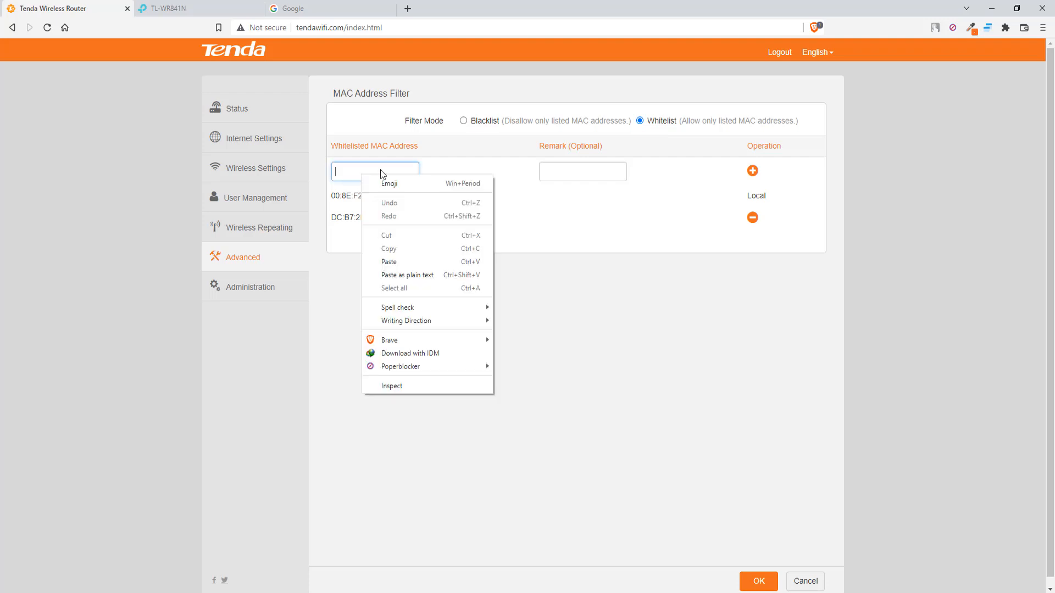
pyautogui.click(412, 262)
pyautogui.click(602, 171)
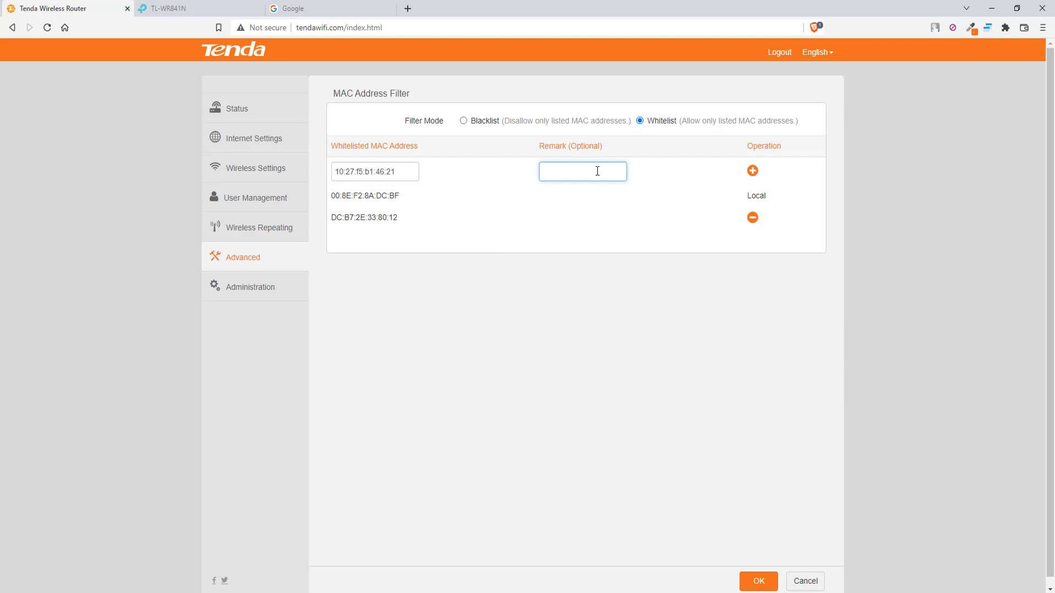
pyautogui.write('tplink')
pyautogui.click(753, 172)
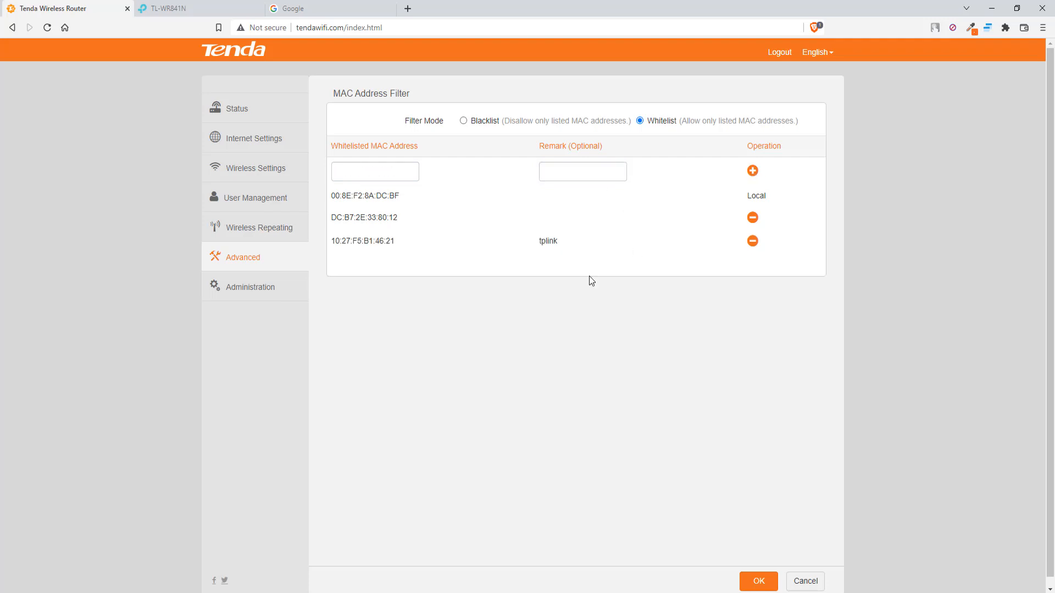
pyautogui.click(754, 584)
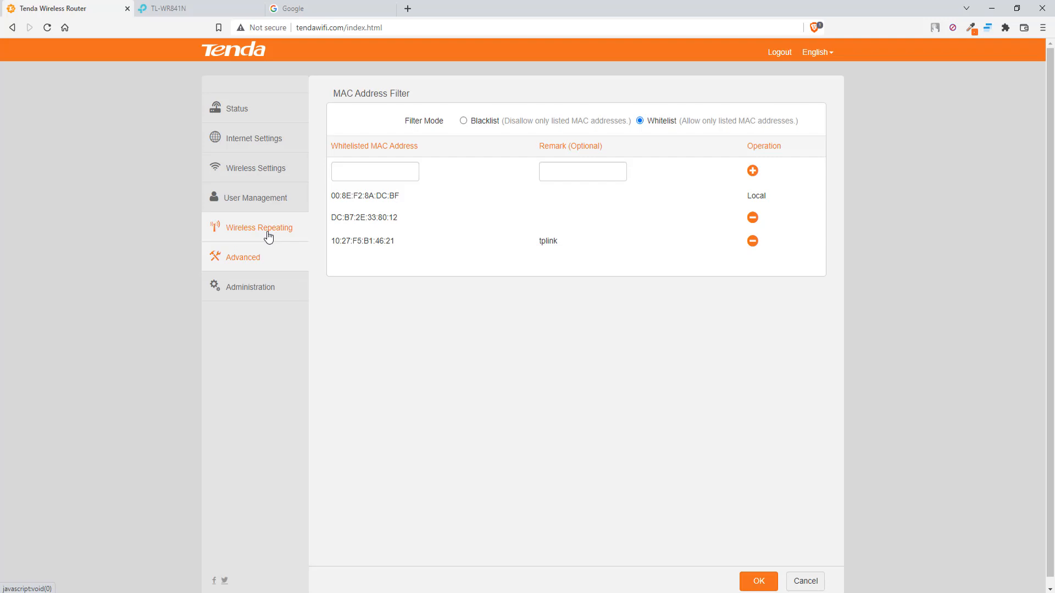
# Compare the whitelisted MACs in MAC Address Filter with the Online Devices MACs, ending on Online Devices.
pyautogui.click(268, 235)
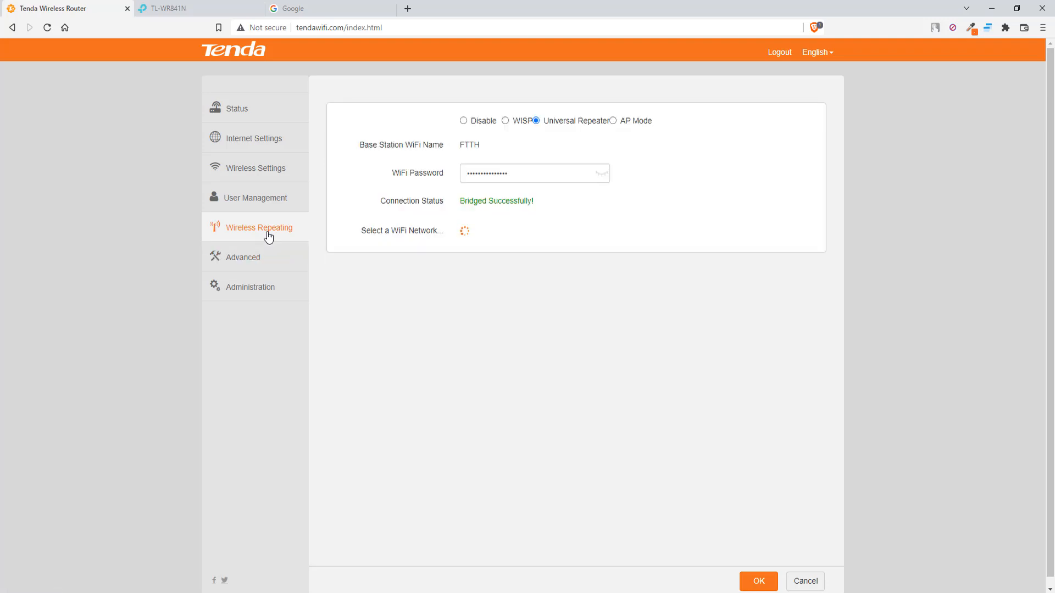
pyautogui.click(259, 204)
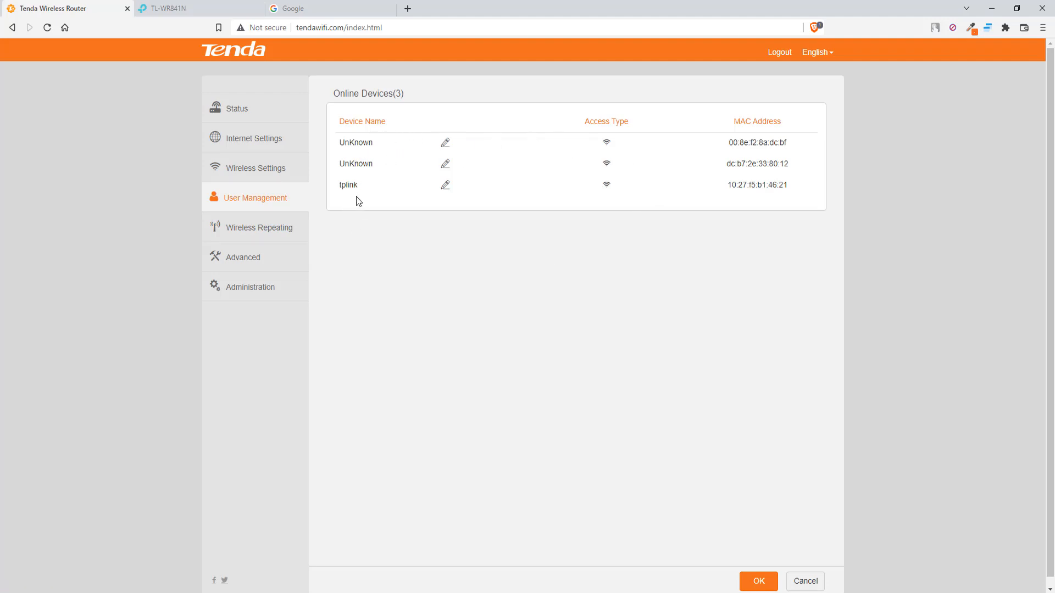
pyautogui.click(249, 232)
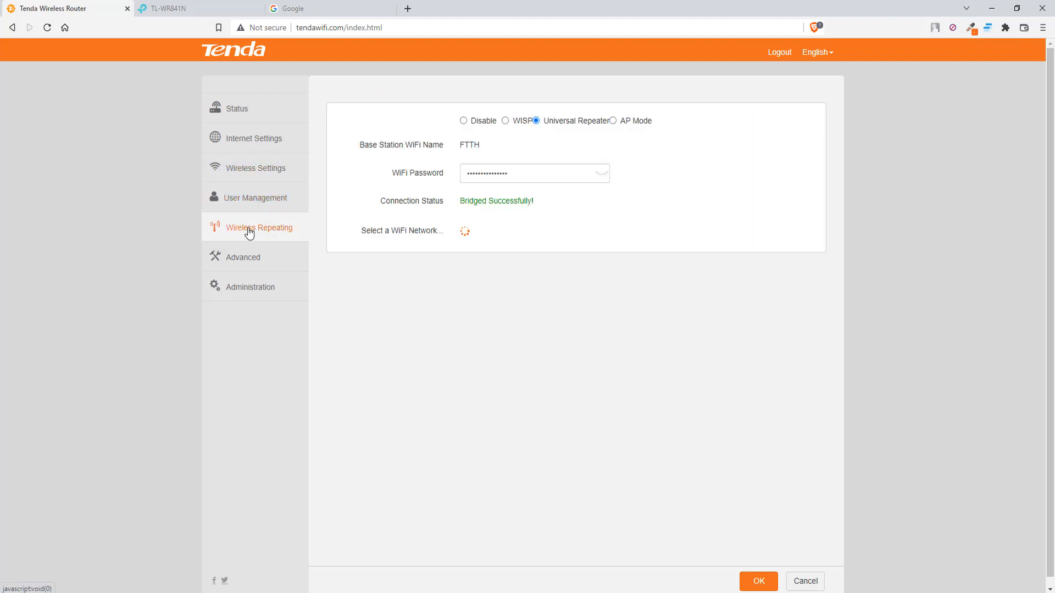
pyautogui.click(250, 265)
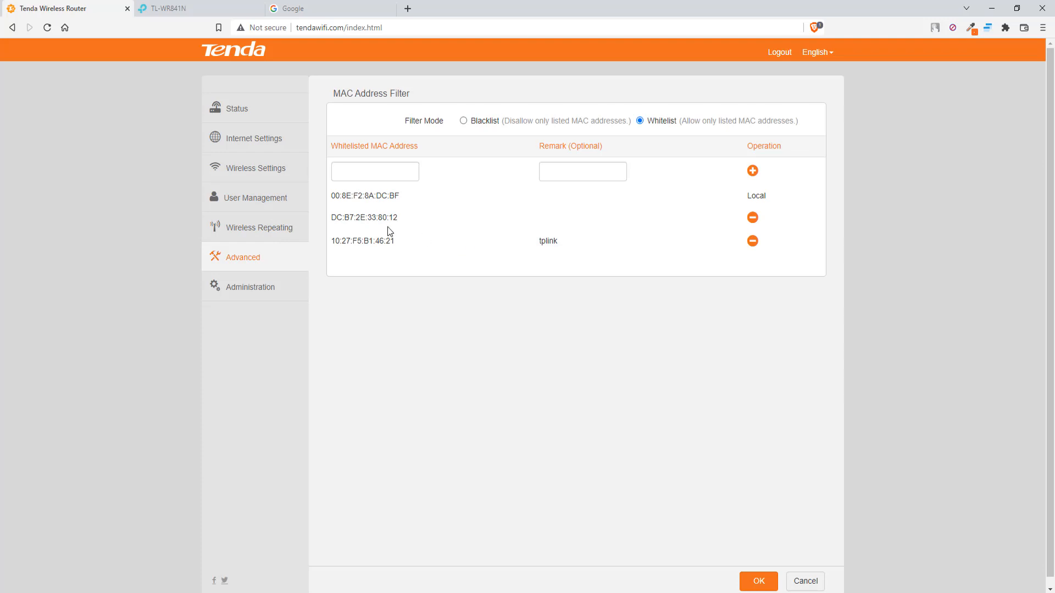
pyautogui.moveTo(377, 218); pyautogui.dragTo(401, 220)
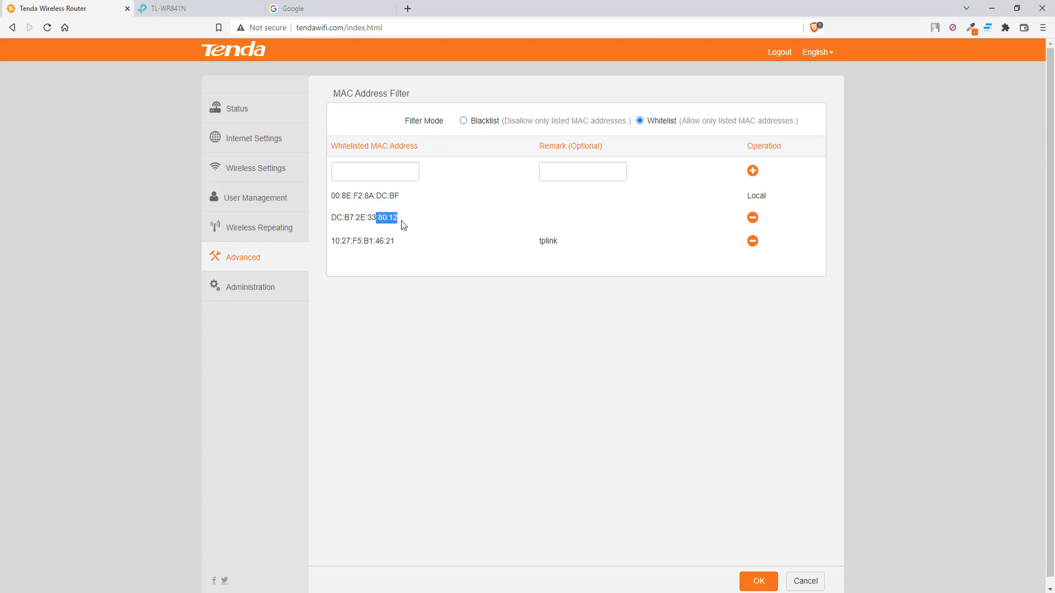
pyautogui.click(256, 204)
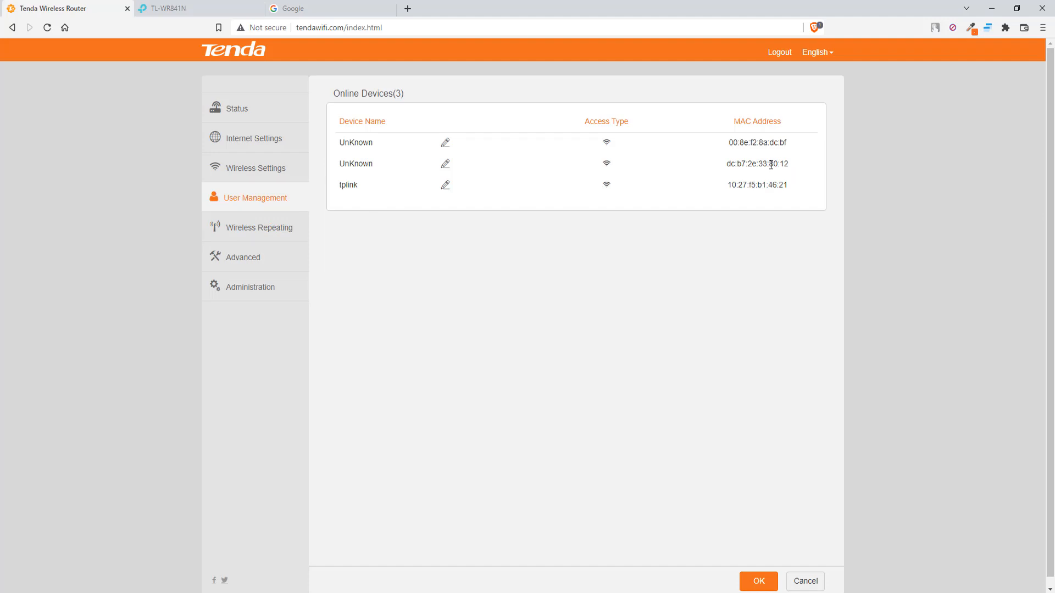
pyautogui.moveTo(770, 164); pyautogui.dragTo(791, 165)
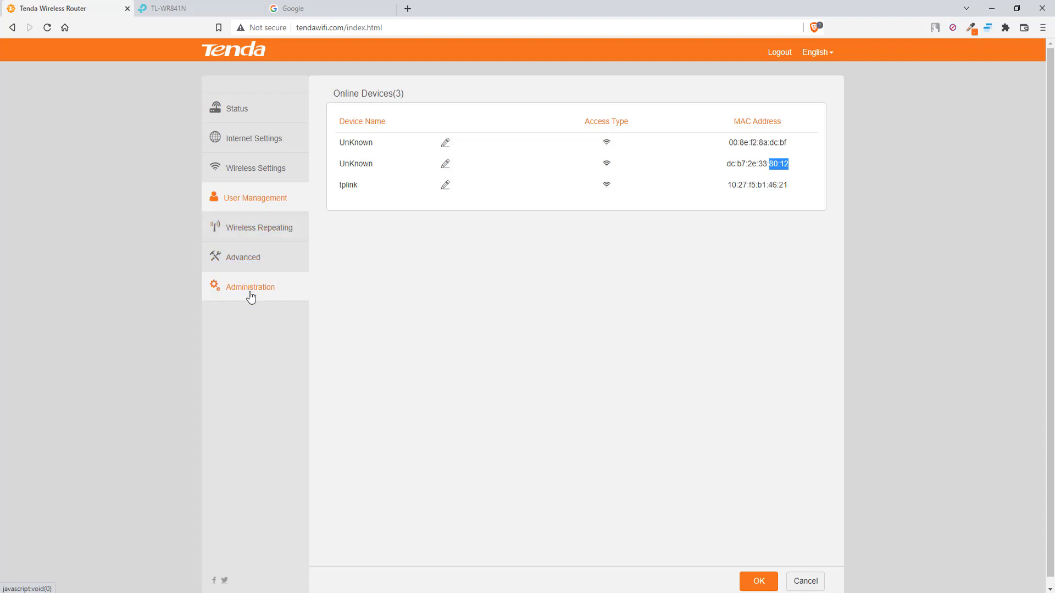
# Remove DC:B7:2E:33:80:12 from the MAC whitelist, save, and confirm only local host and tplink remain online.
pyautogui.click(245, 263)
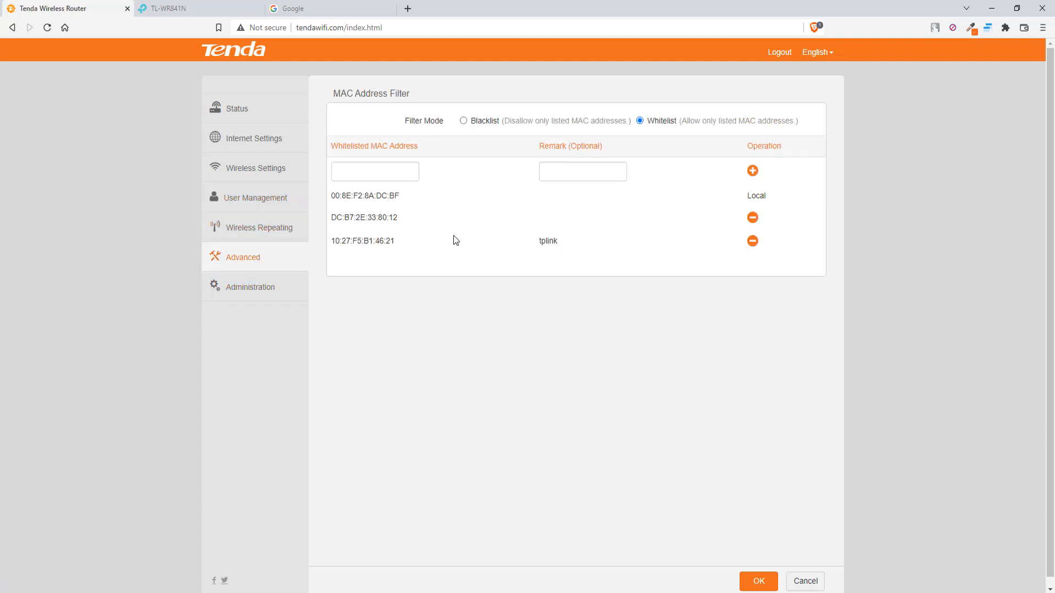
pyautogui.click(752, 218)
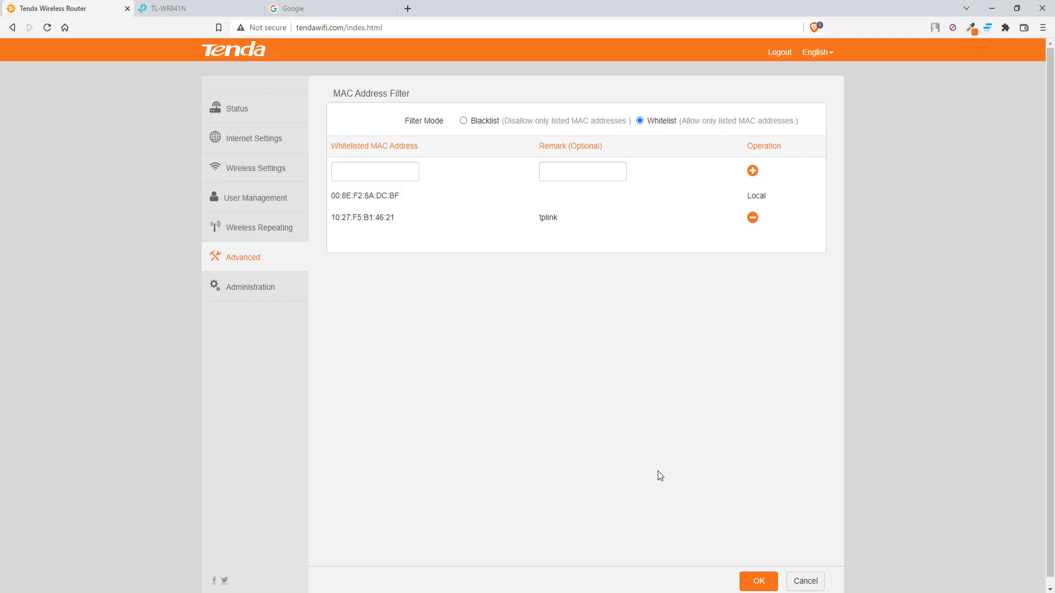
pyautogui.click(757, 579)
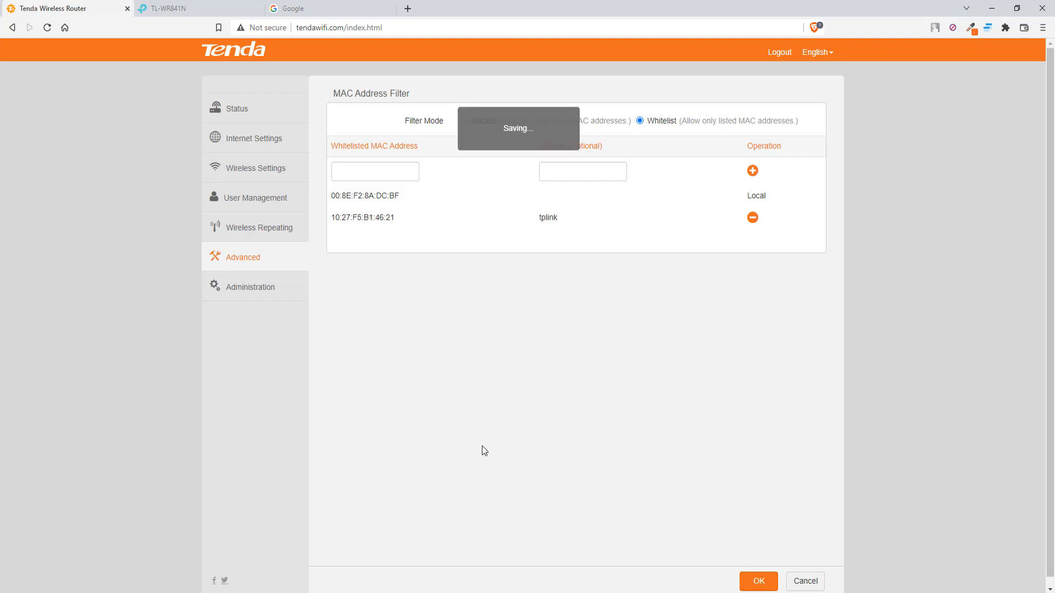
pyautogui.click(268, 210)
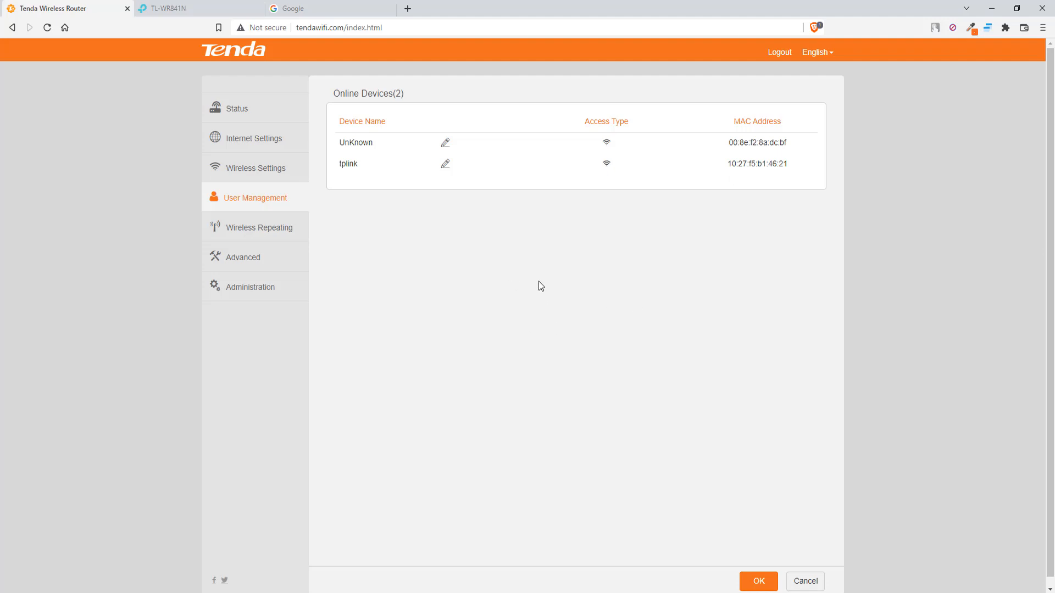
# Connect the laptop to the TP-Link_4620 Wi-Fi network.
pyautogui.click(946, 592)
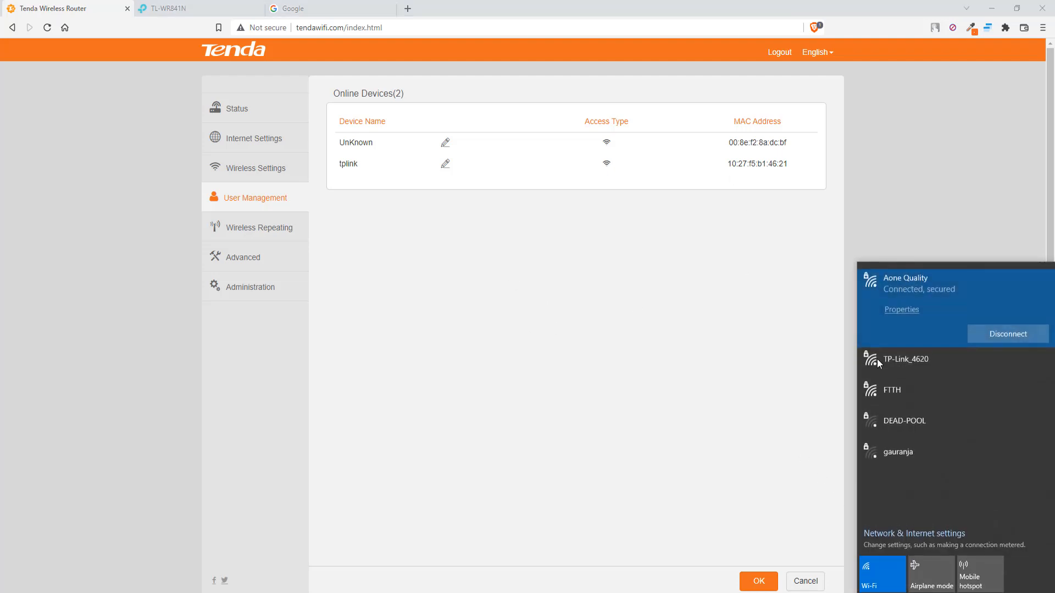
pyautogui.click(919, 359)
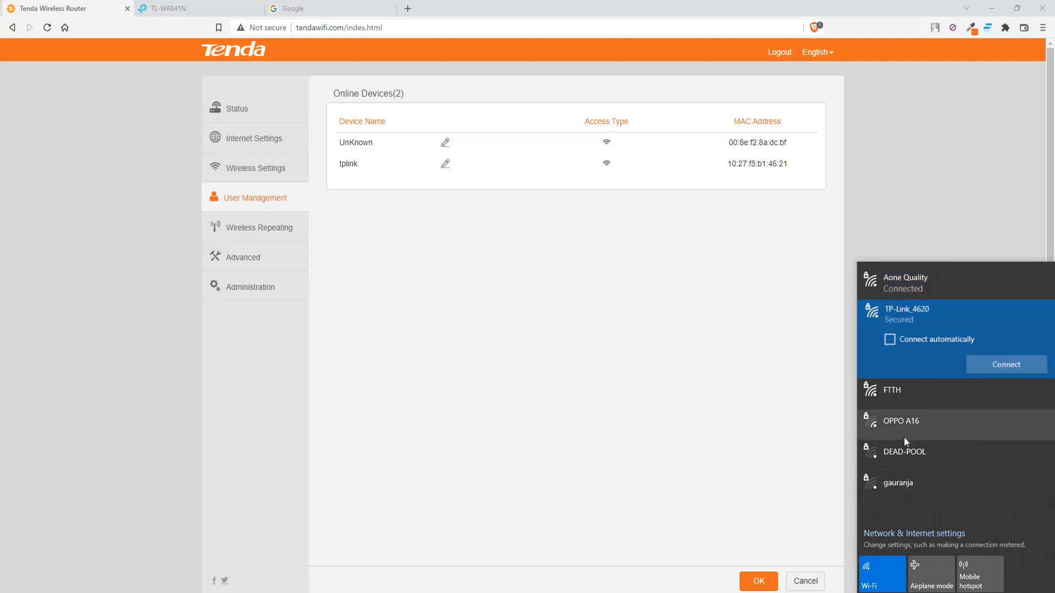
pyautogui.click(998, 363)
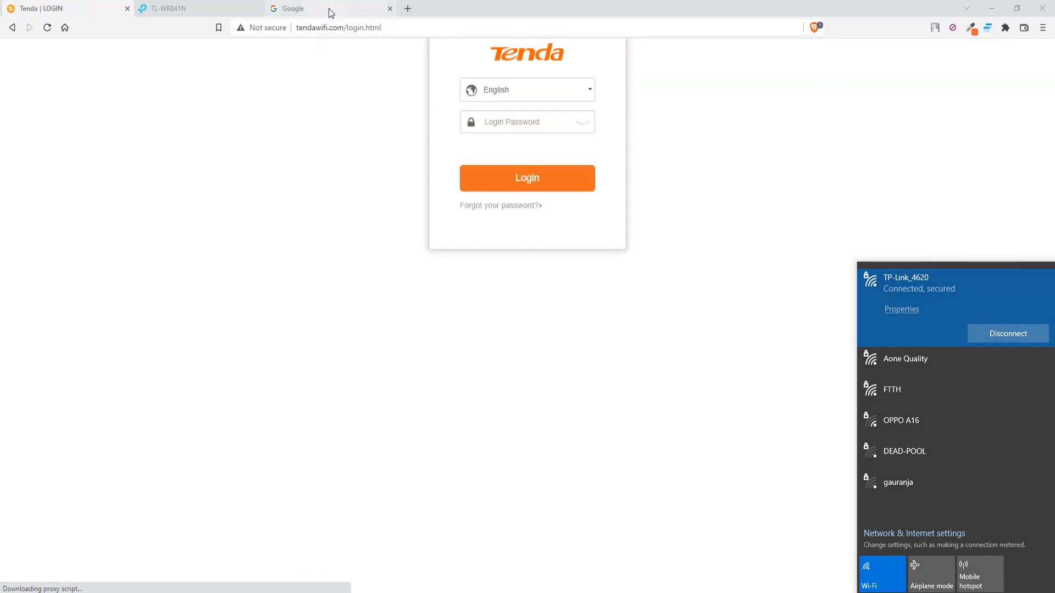
# Test browsing with Google, YouTube and Google Images, confirm the Wi-Fi connection, and return to the Tenda tab.
pyautogui.click(65, 27)
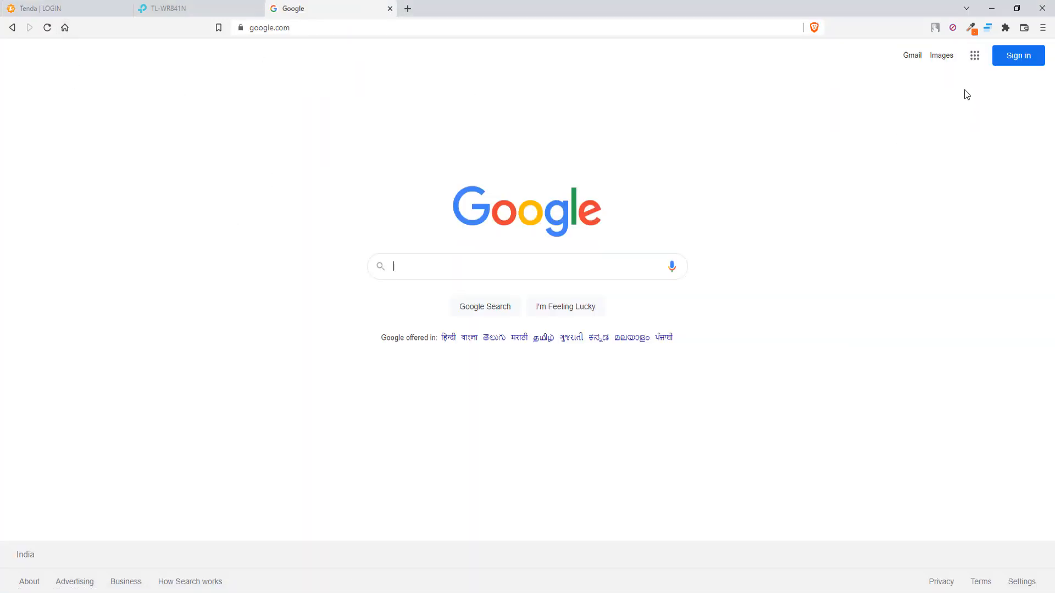
pyautogui.click(974, 56)
pyautogui.click(907, 165)
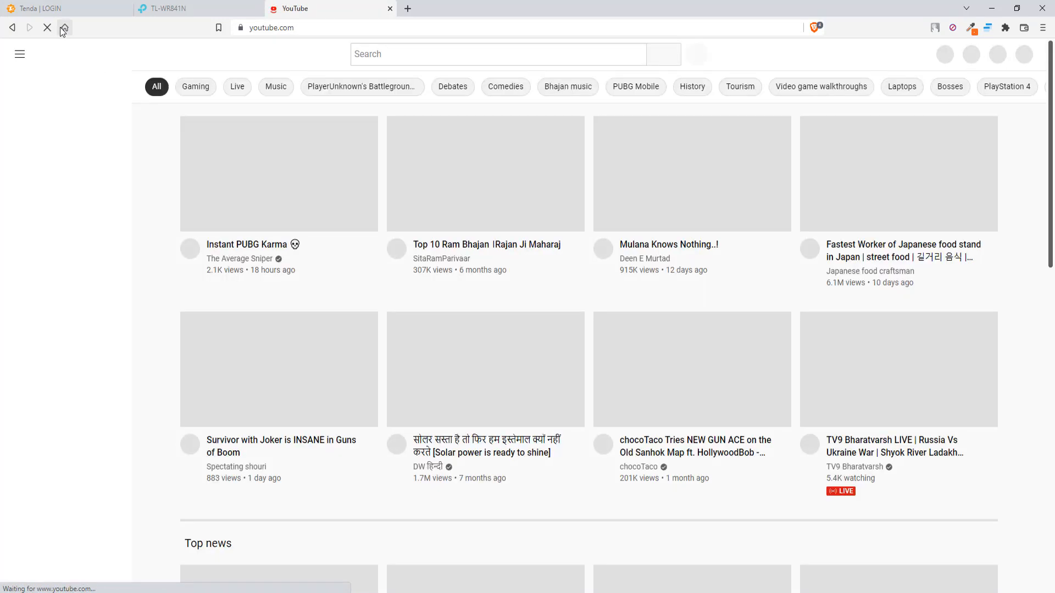
pyautogui.click(63, 28)
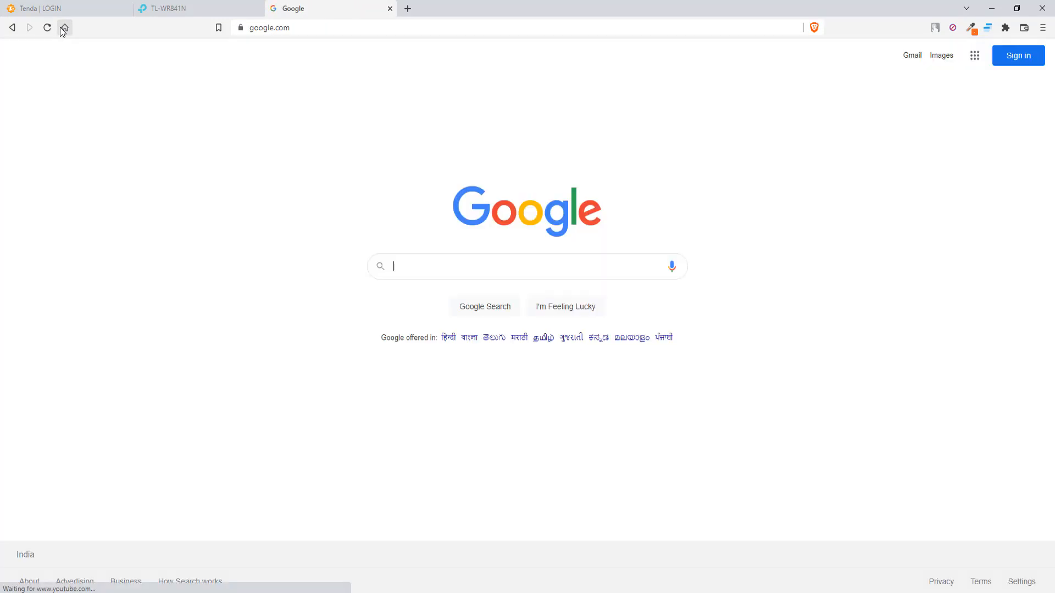
pyautogui.click(946, 57)
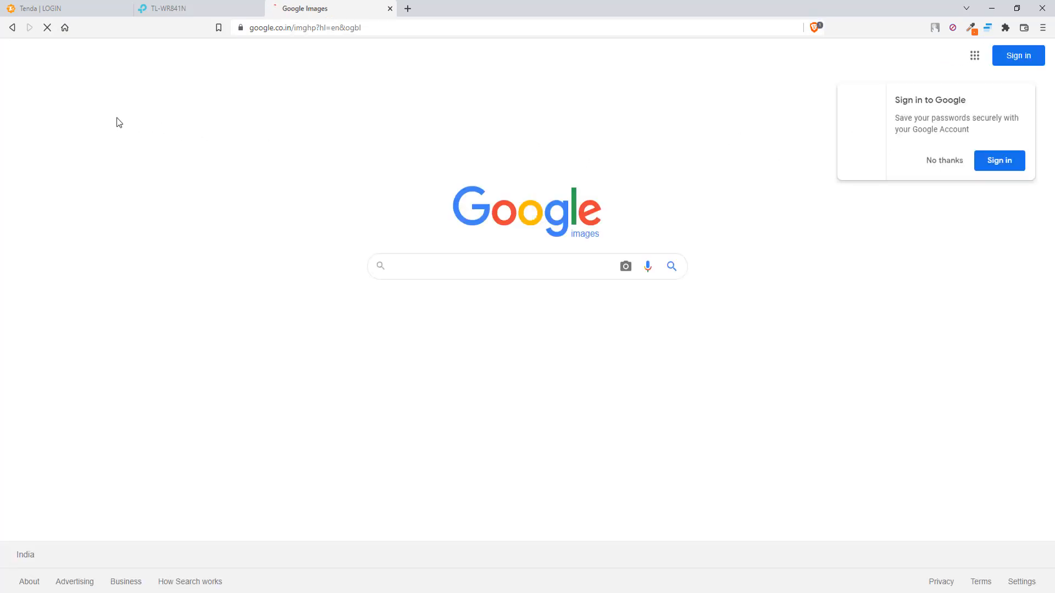
pyautogui.click(65, 28)
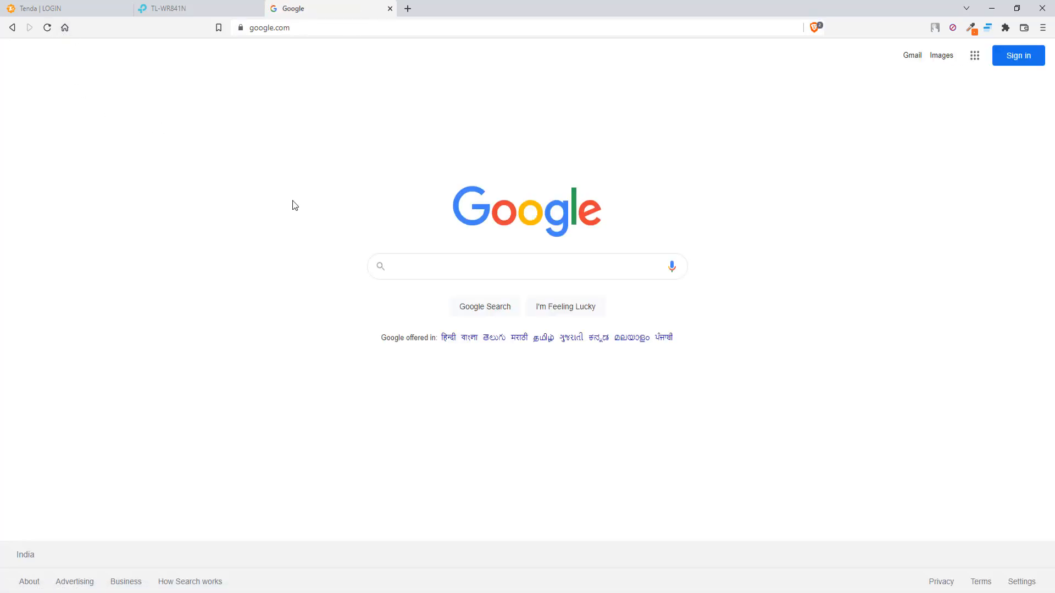
pyautogui.click(959, 592)
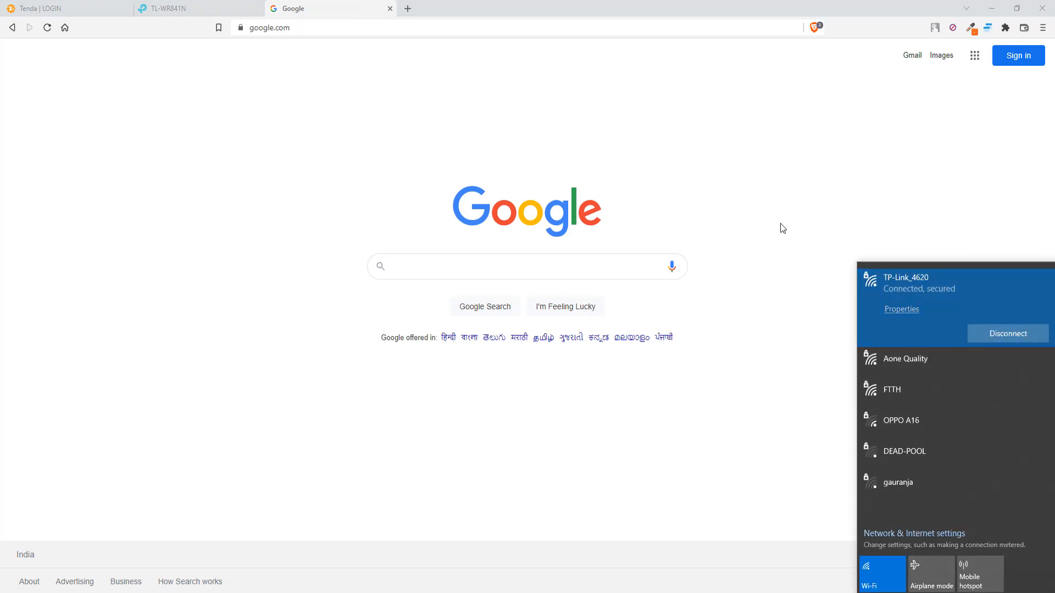
pyautogui.click(72, 11)
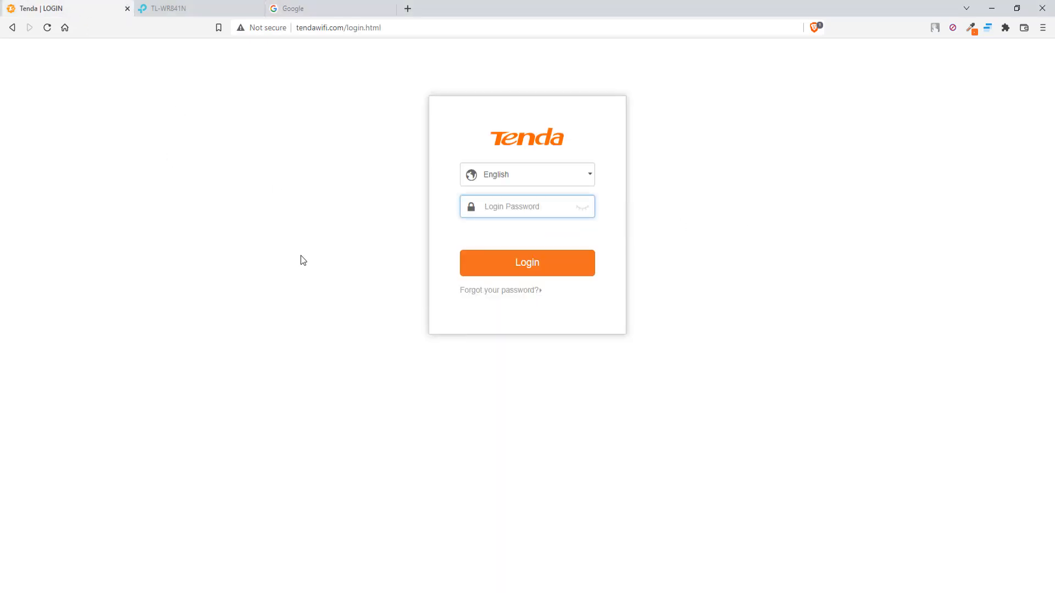
# Show the Wireless MAC Filtering page in the TP-Link TL-WR841N admin.
pyautogui.click(192, 6)
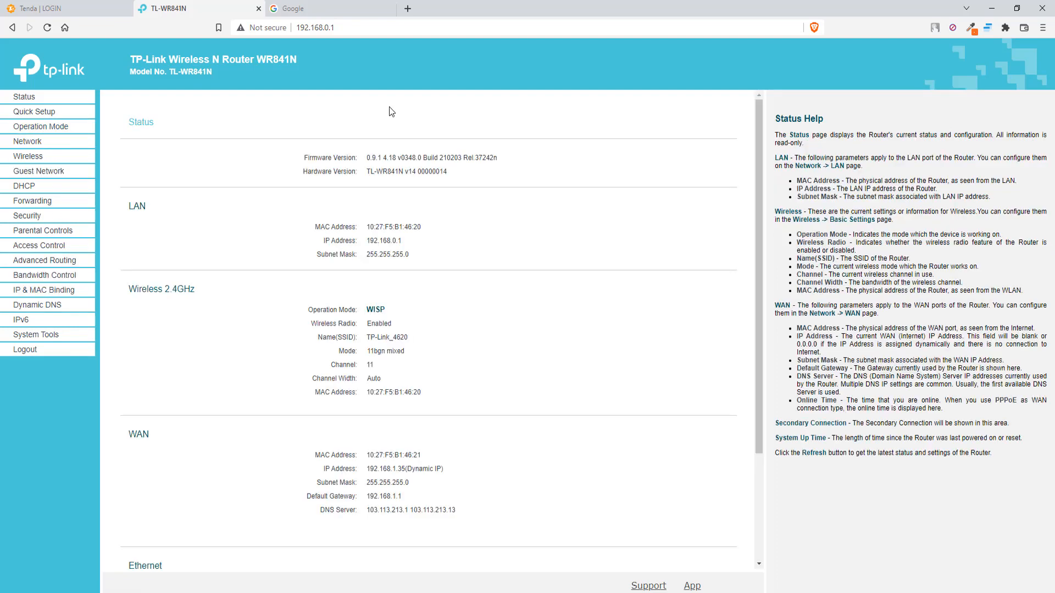
pyautogui.click(36, 157)
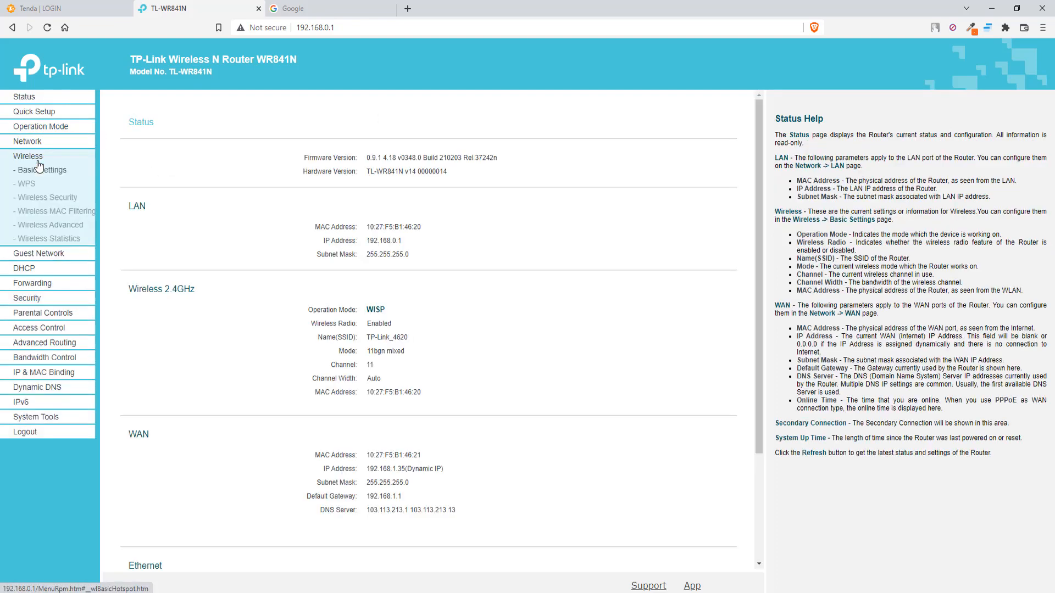
pyautogui.click(52, 216)
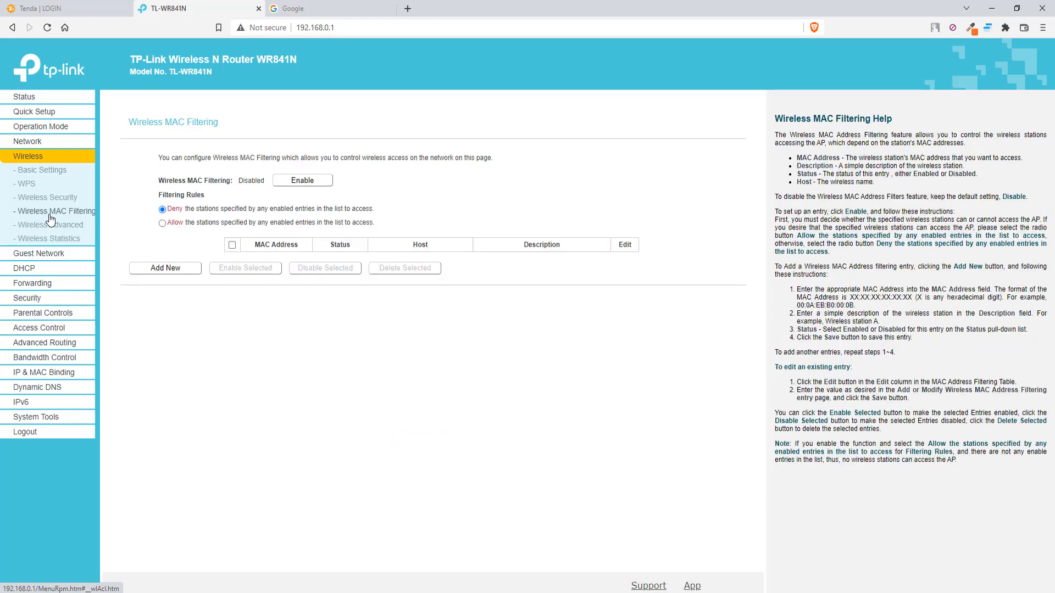